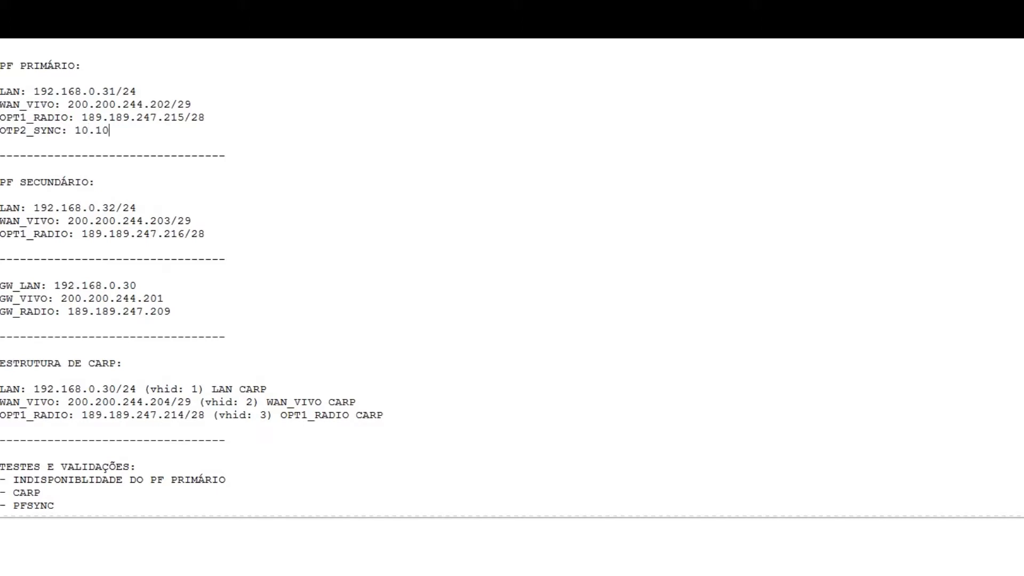
Complete the primary firewall's OTP2_SYNC entry as 10.10.10.1 /30 and copy that line below the secondary's OPT1_RADIO entry
text(1 /30)
triple_click(37, 131)
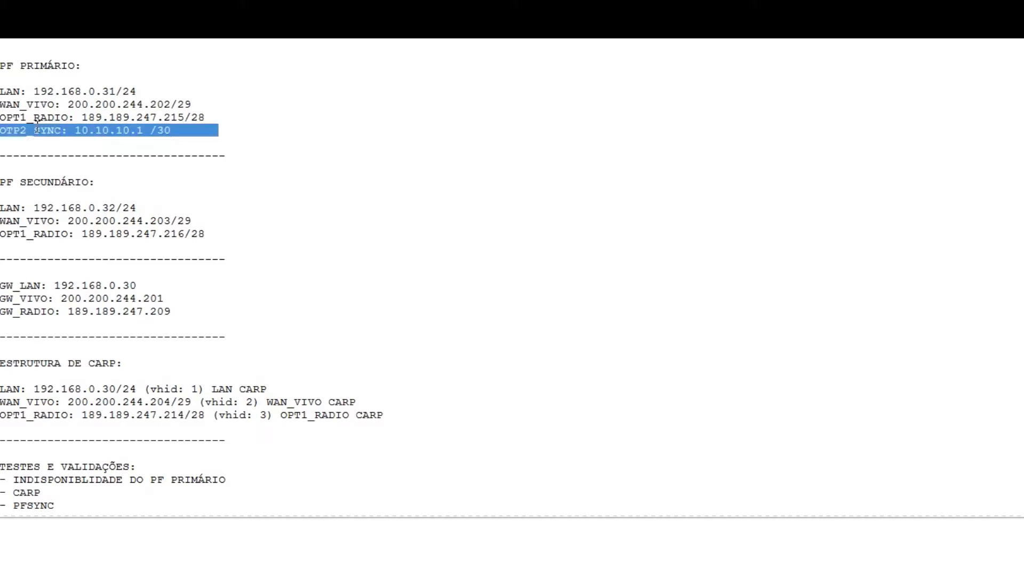
key(ctrl+c)
click(233, 230)
key(Return)
key(ctrl+v)
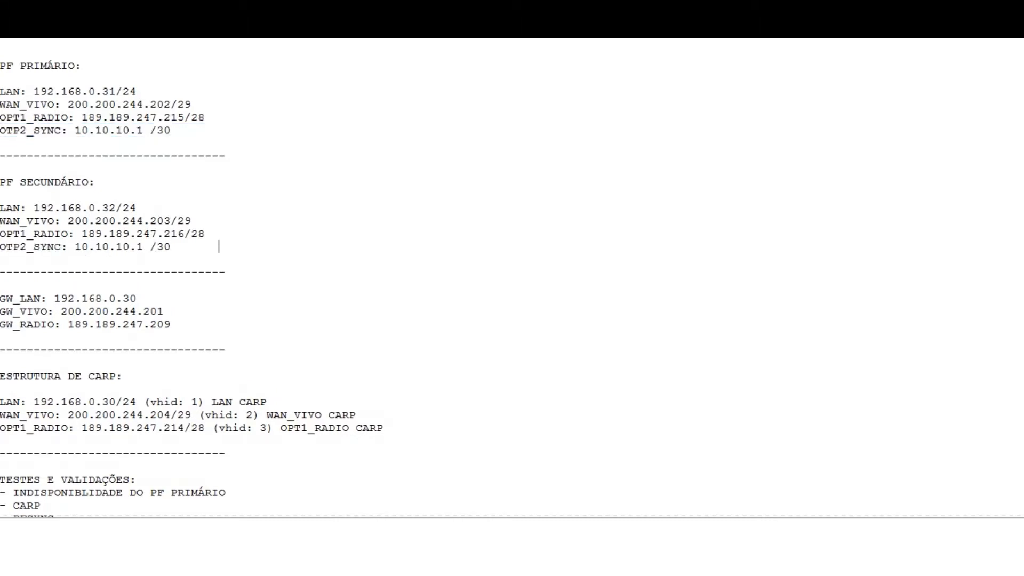
Change the copied OTP2_SYNC address in the PF SECUNDÁRIO list to 10.10.10.2 /30
key(Left)
key(Left)
key(Left)
key(Left)
key(Left)
key(Delete)
text(2)
View the cluster's sync link in the network diagram, and switch to the PuTTY session of the primary pfSense
key(alt+Tab)
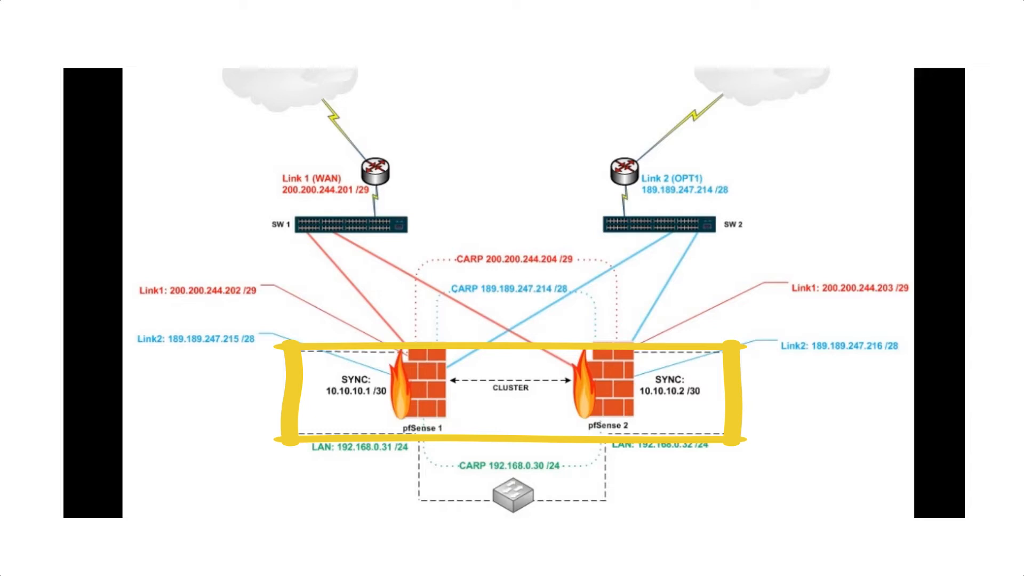
key(alt+Tab)
key(alt+Tab)
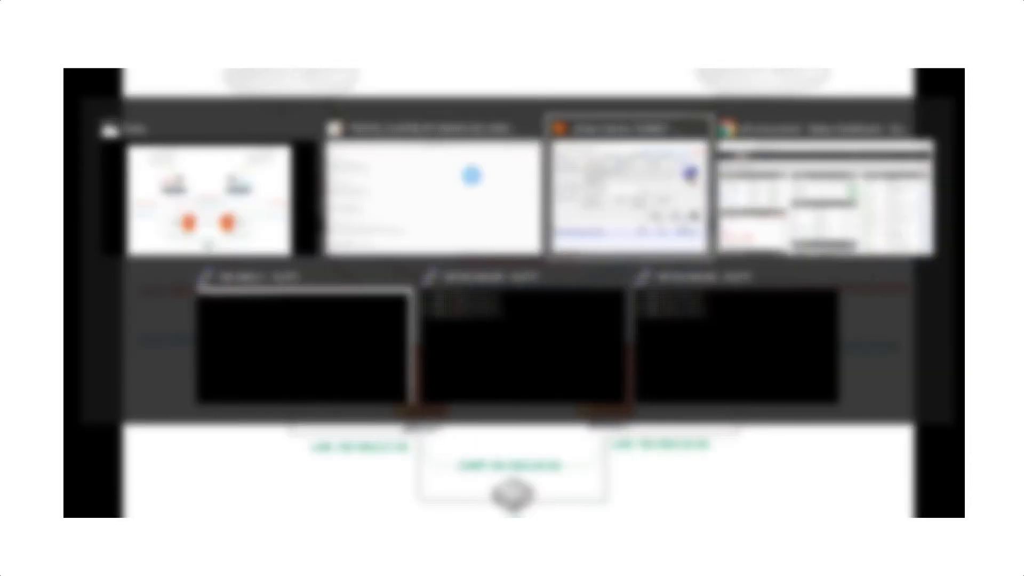
key(alt+Tab)
key(alt+Tab)
key(alt+Tab)
key(alt+Tab)
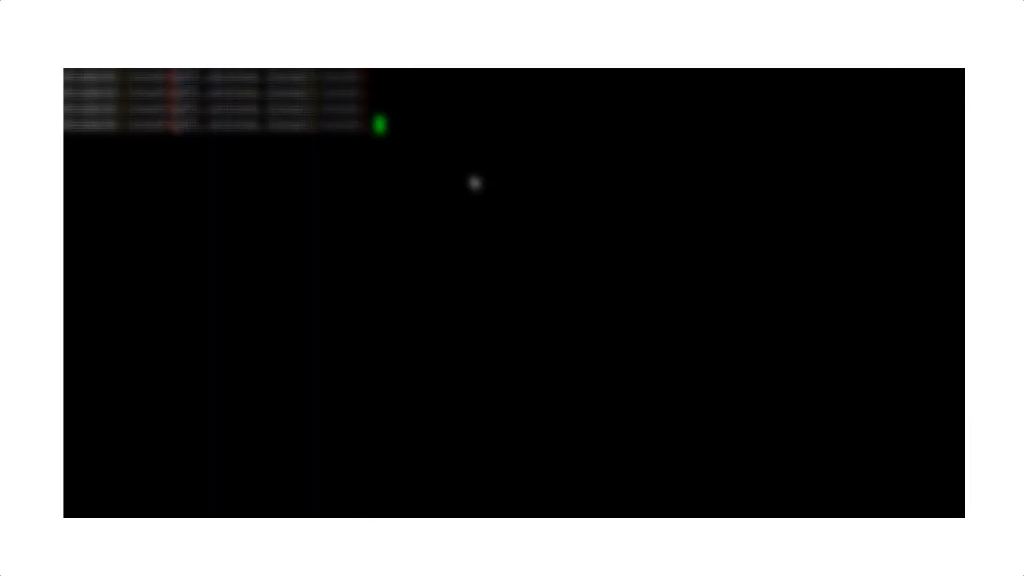
key(Return)
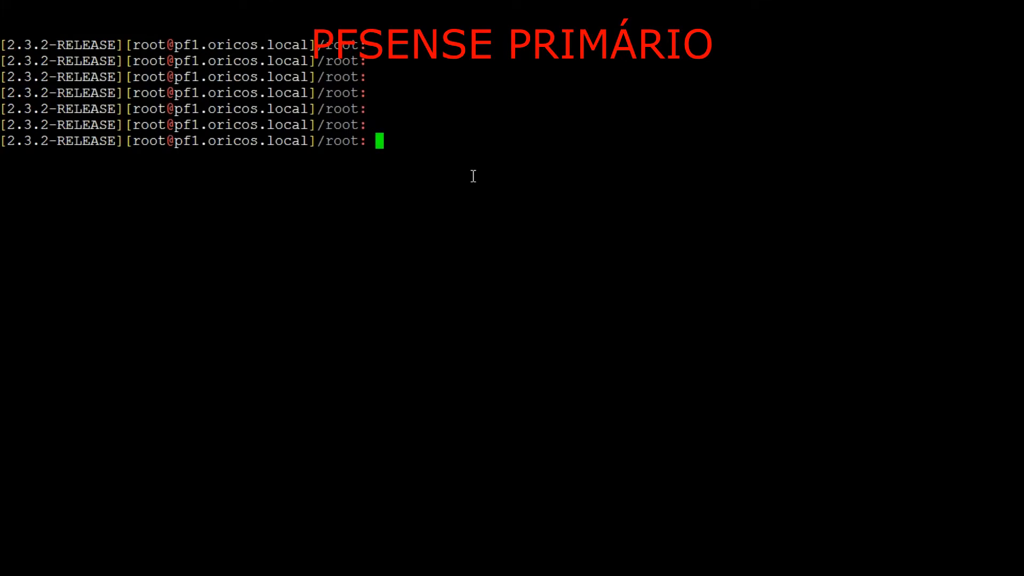
Display the configuration of interface igb0 on the primary pfSense with ifconfig
text(ifc)
key(BackSpace)
key(BackSpace)
text(fconfig )
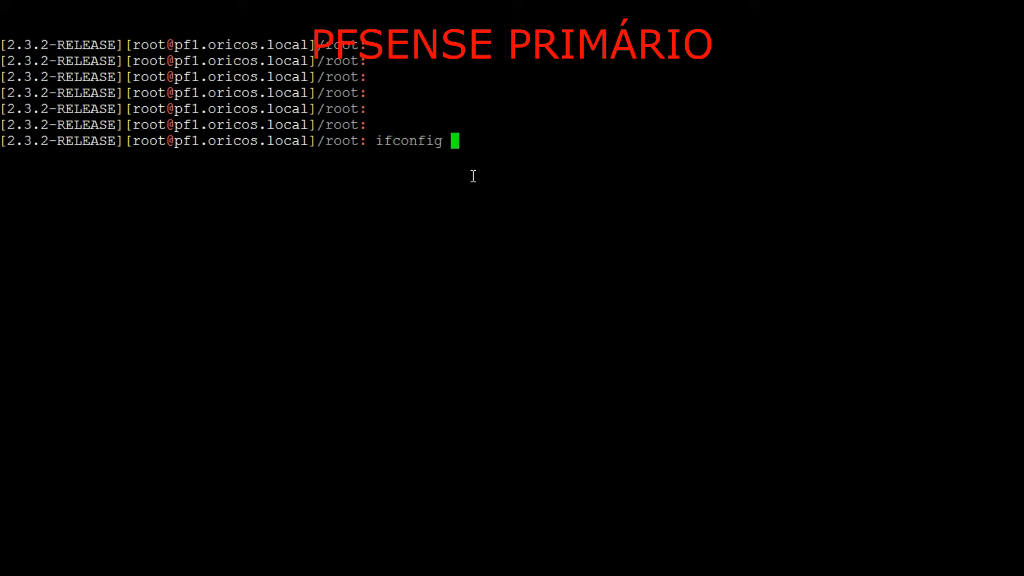
text(igbo0)
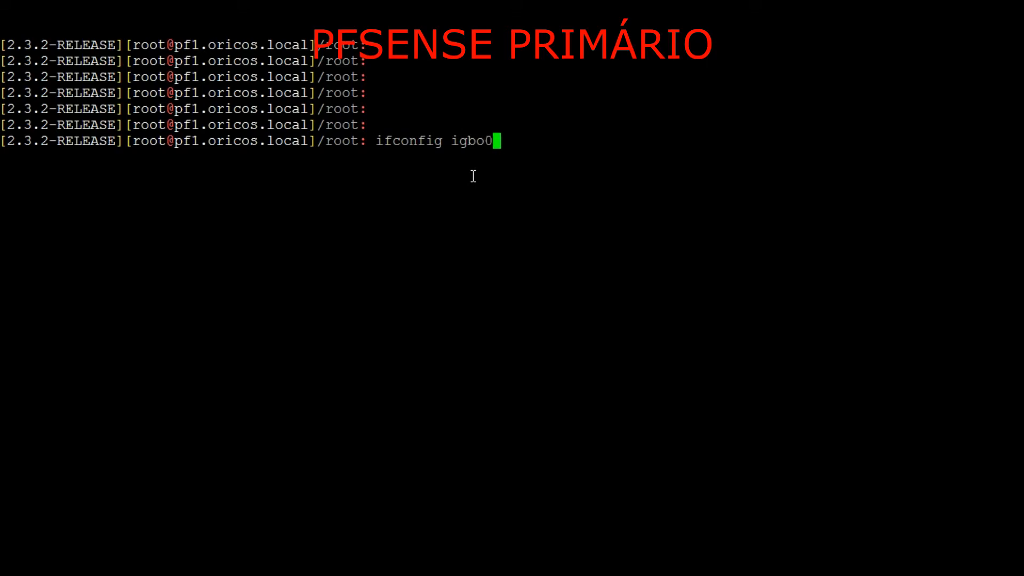
key(Return)
key(Up)
key(BackSpace)
key(BackSpace)
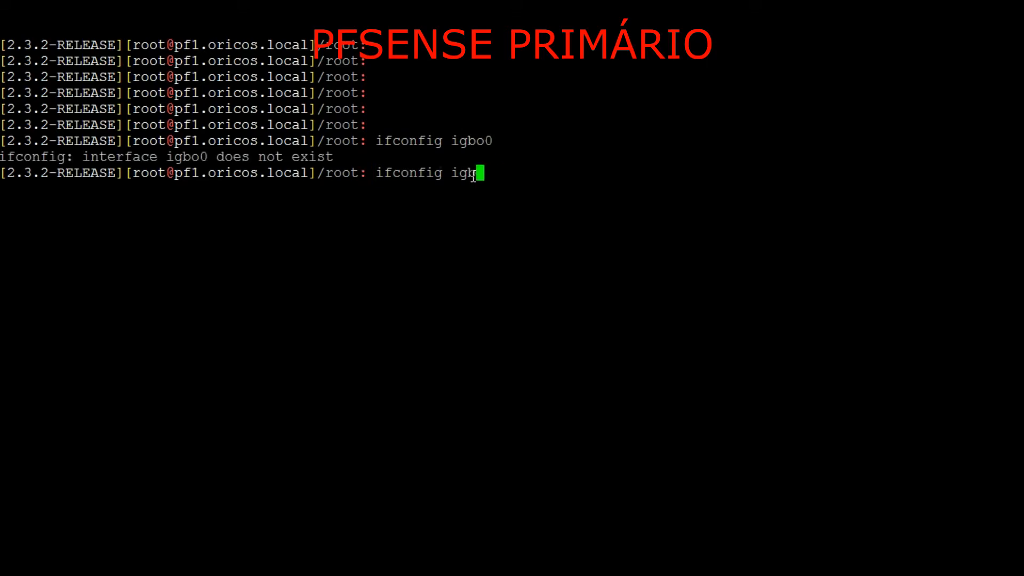
text(0)
key(Return)
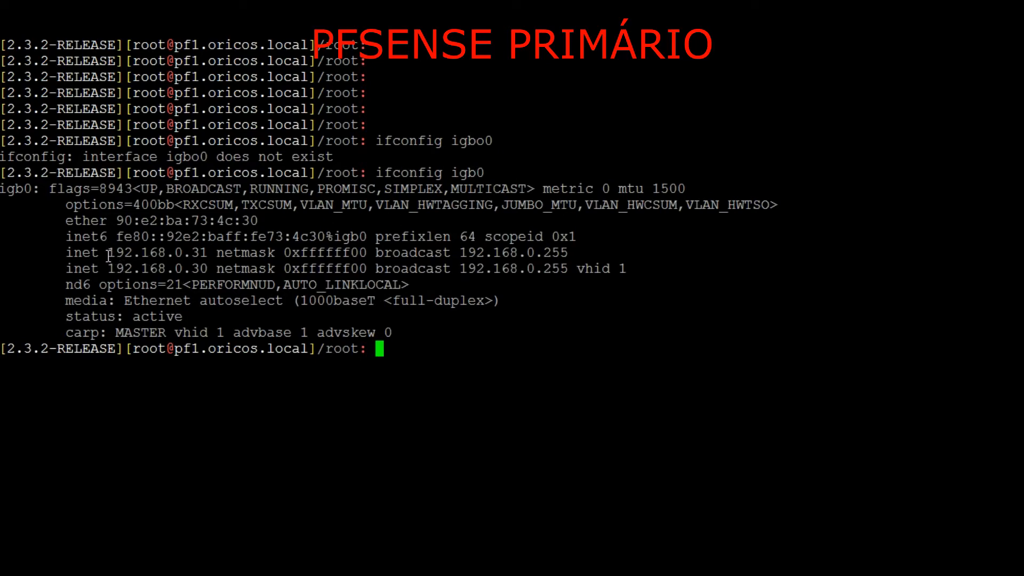
Examine the primary's own LAN address, the shared CARP address and its VHID in the igb0 output
drag(108, 253, 208, 253)
click(205, 253)
drag(108, 253, 209, 253)
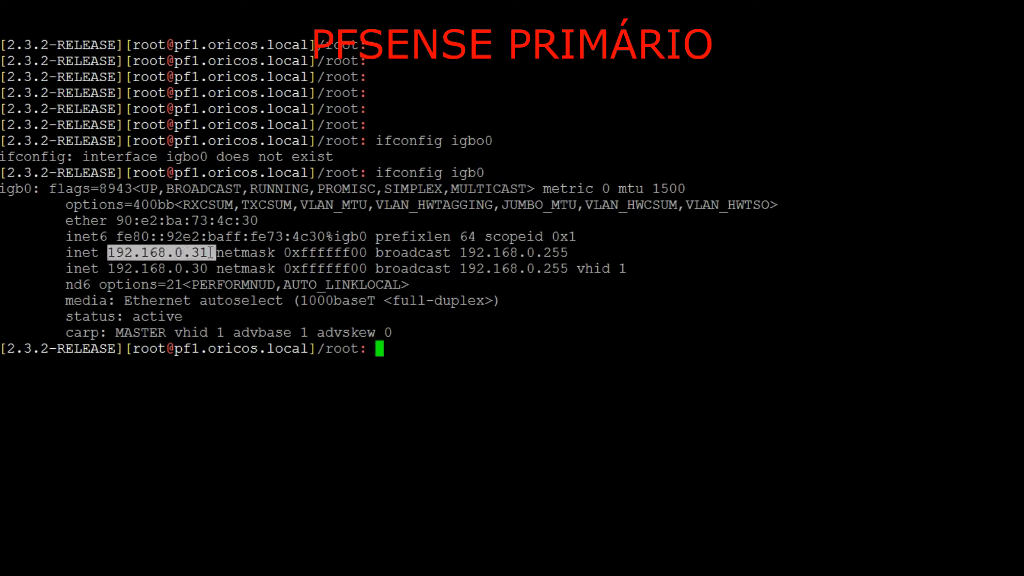
click(195, 346)
drag(194, 347, 178, 348)
drag(108, 253, 207, 253)
click(110, 268)
drag(110, 268, 207, 268)
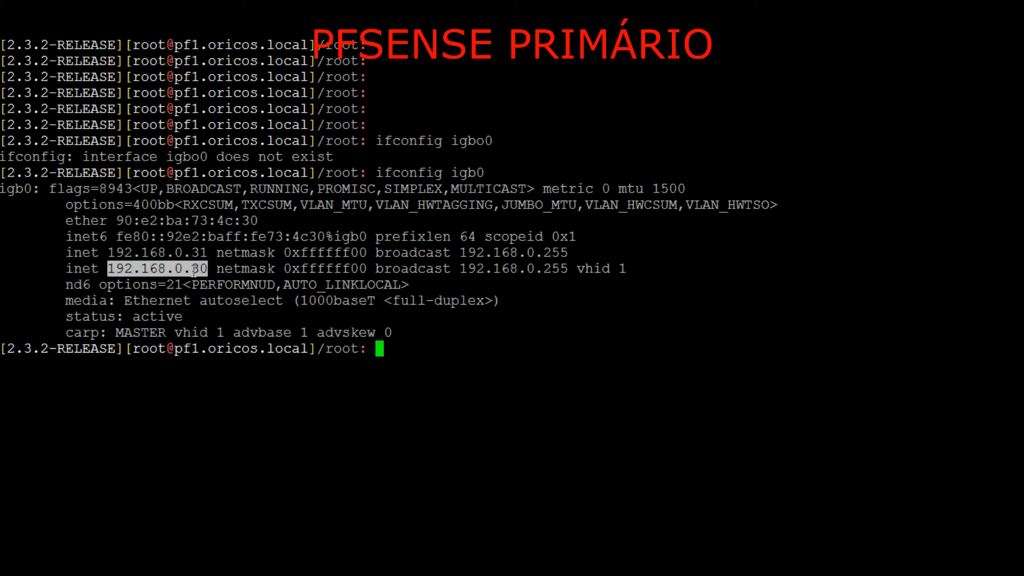
drag(569, 270, 627, 268)
click(588, 271)
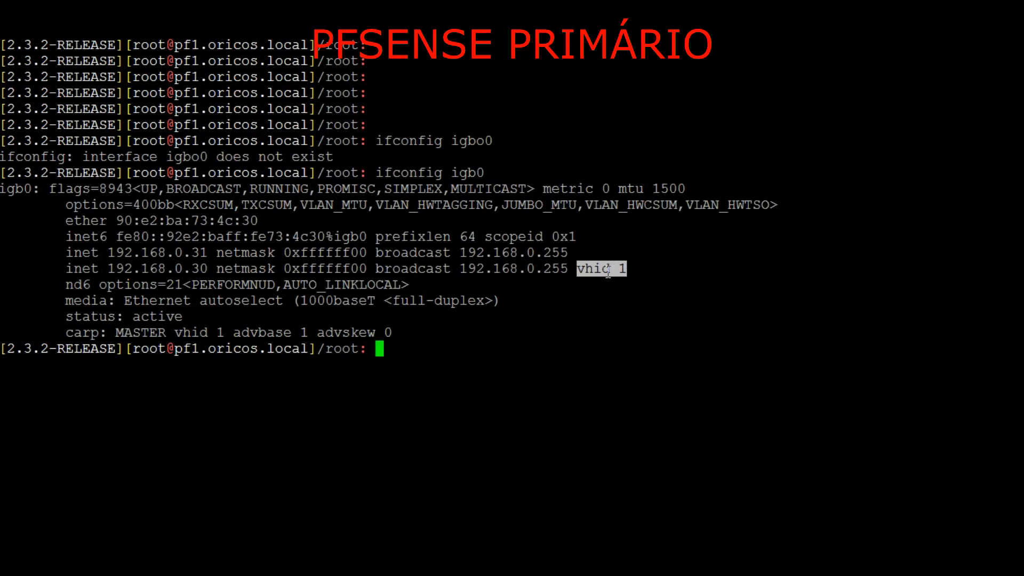
click(608, 271)
drag(578, 267, 625, 269)
Examine the primary's CARP role and its advbase and advskew values in the igb0 output
drag(59, 332, 166, 335)
double_click(153, 334)
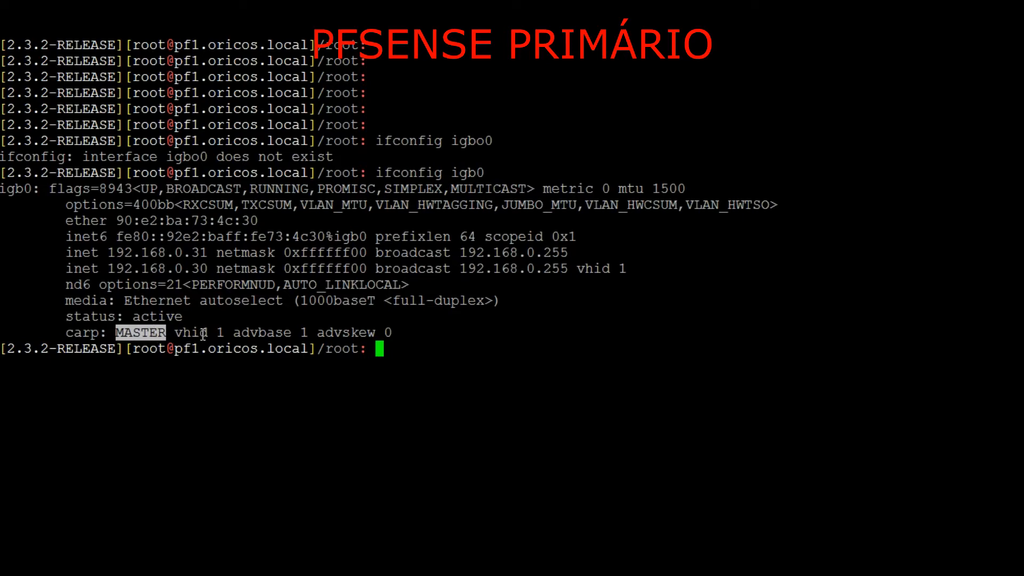
drag(175, 334, 391, 331)
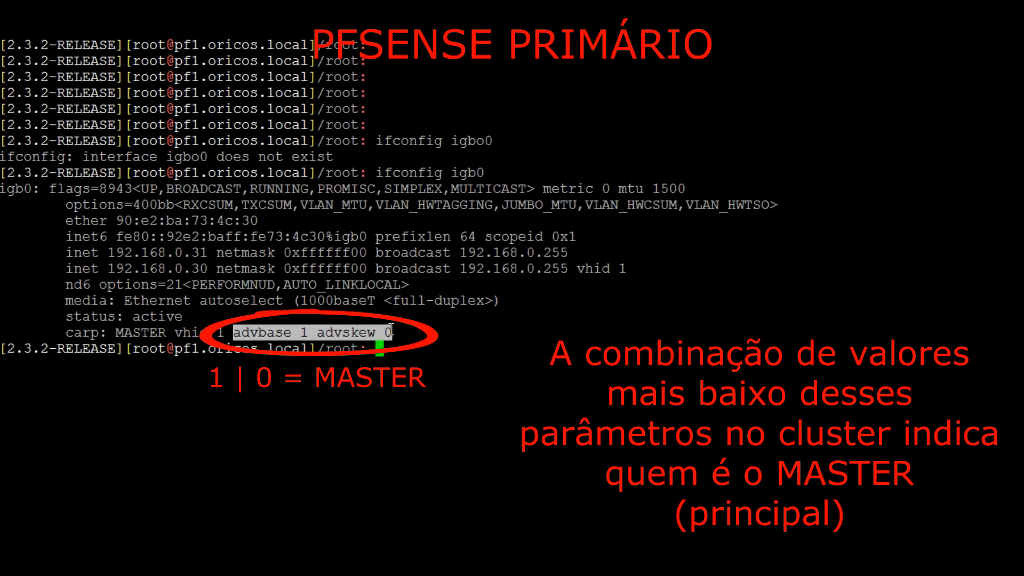
Switch to the secondary pfSense's terminal session and display the configuration of igb0 with ifconfig
key(alt+Tab)
key(alt+Tab)
key(alt+Tab)
key(alt+Tab)
key(alt+Tab)
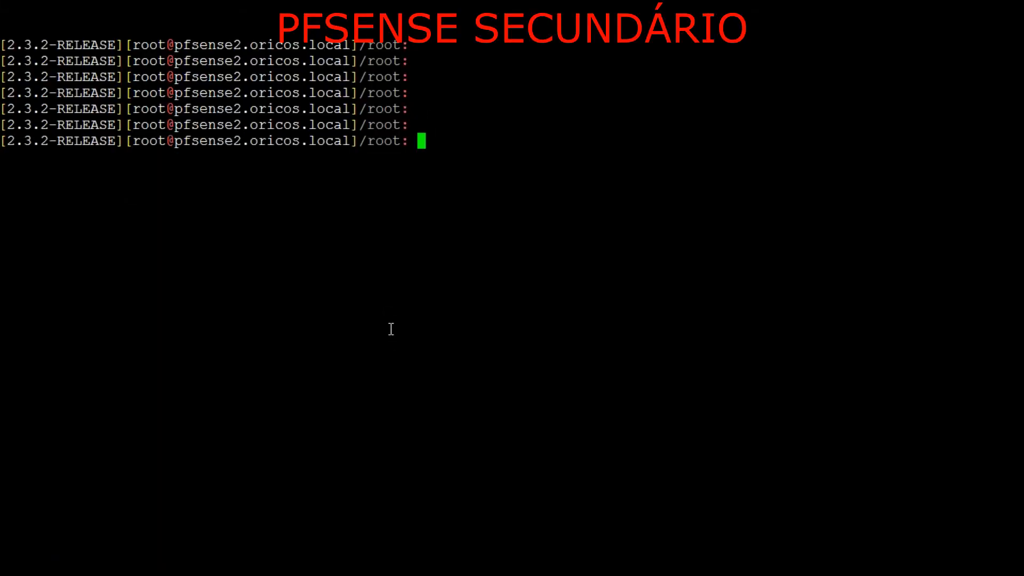
text(ifconfig igb0)
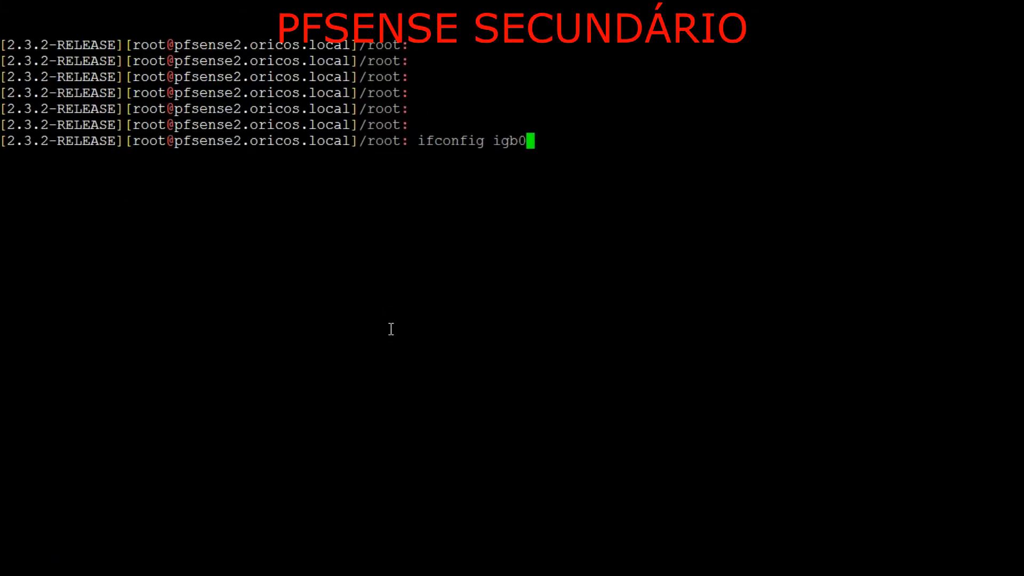
key(Return)
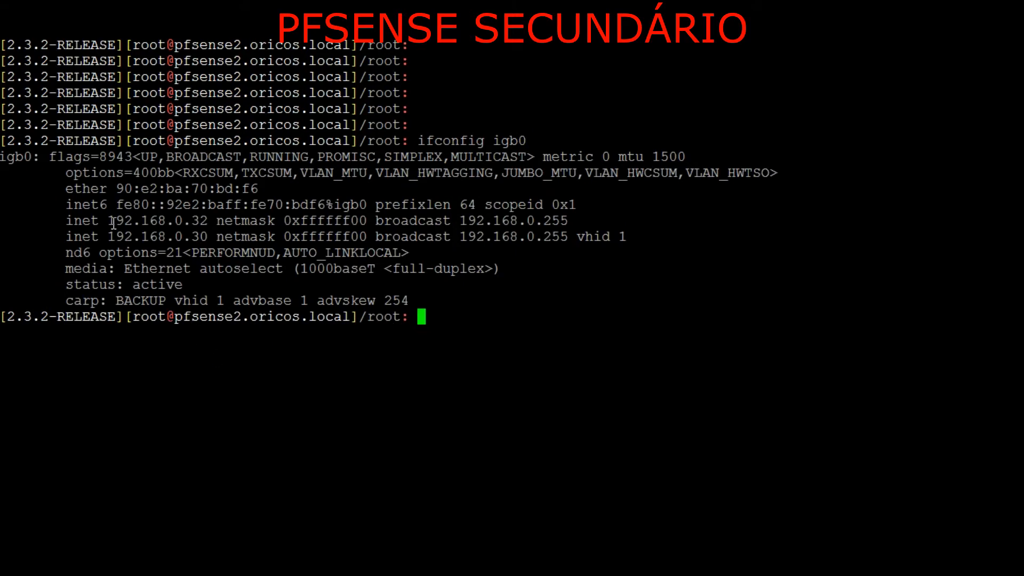
Examine the secondary's own LAN address, the shared CARP address and its VHID in the output
drag(108, 220, 190, 220)
drag(109, 236, 629, 237)
click(598, 236)
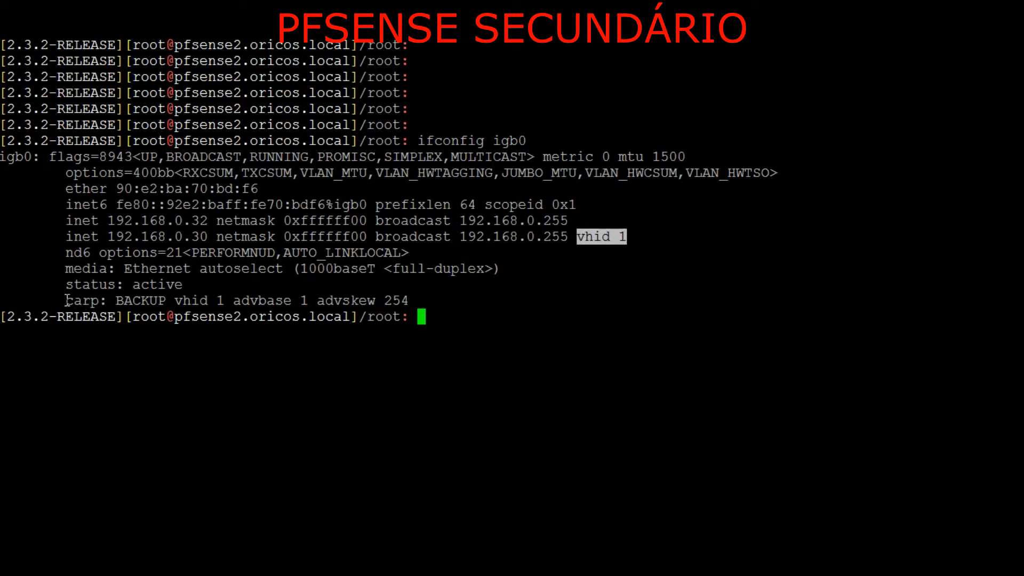
Examine the secondary's CARP role together with its advbase and advskew values to compare them with the primary's
drag(65, 301, 102, 301)
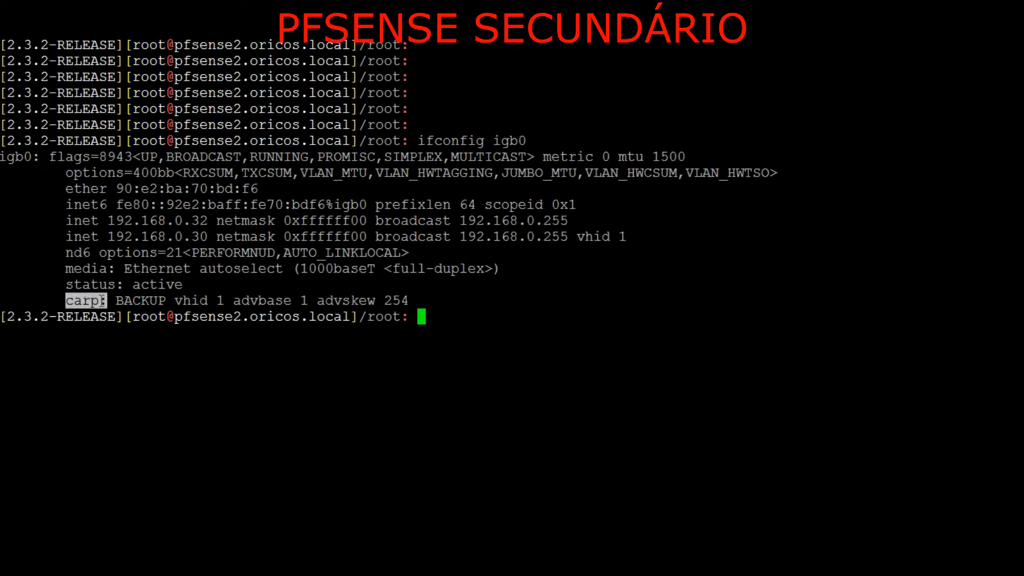
double_click(137, 301)
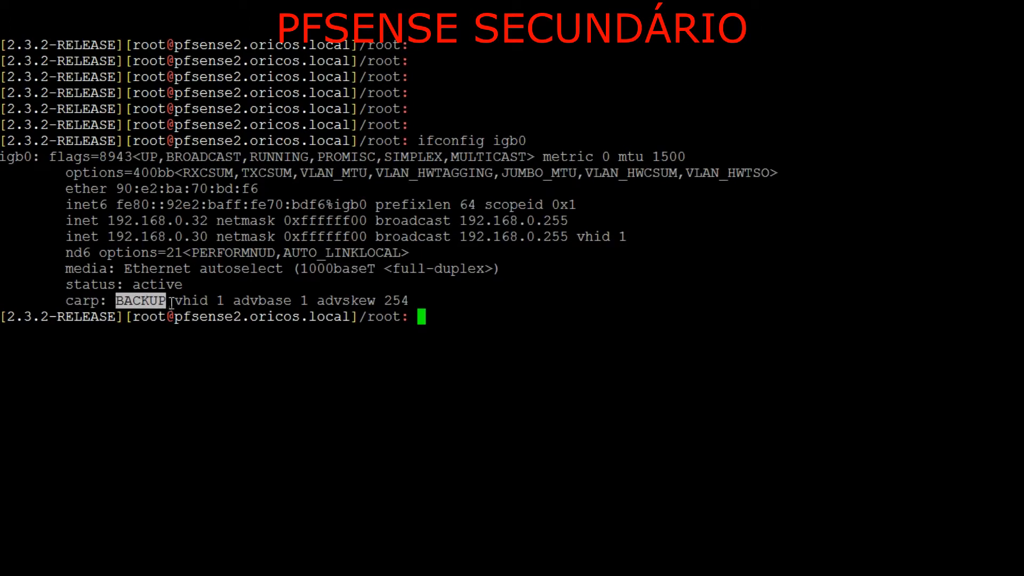
drag(233, 300, 408, 295)
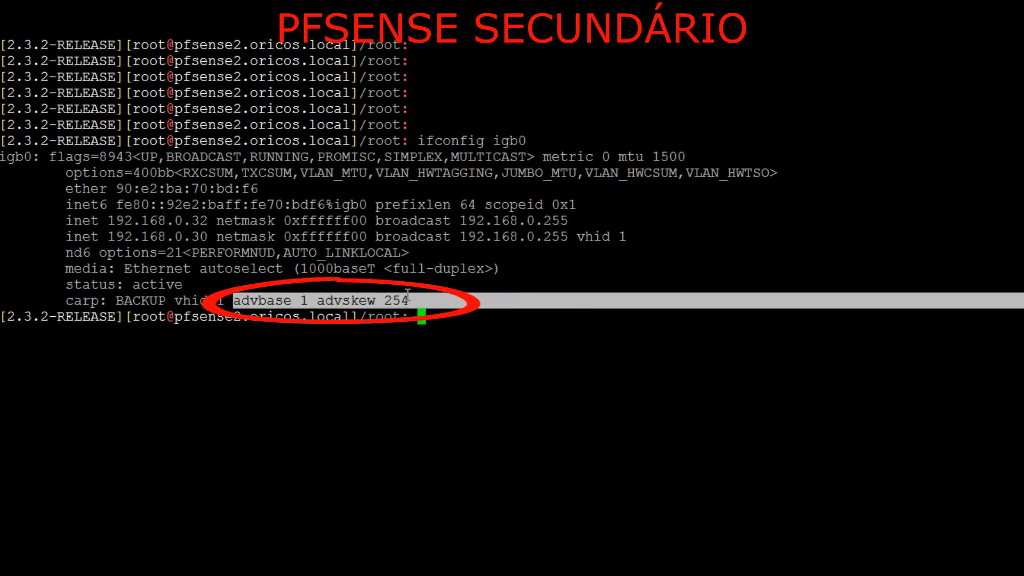
click(299, 300)
drag(235, 302, 433, 304)
click(238, 300)
drag(237, 301, 308, 301)
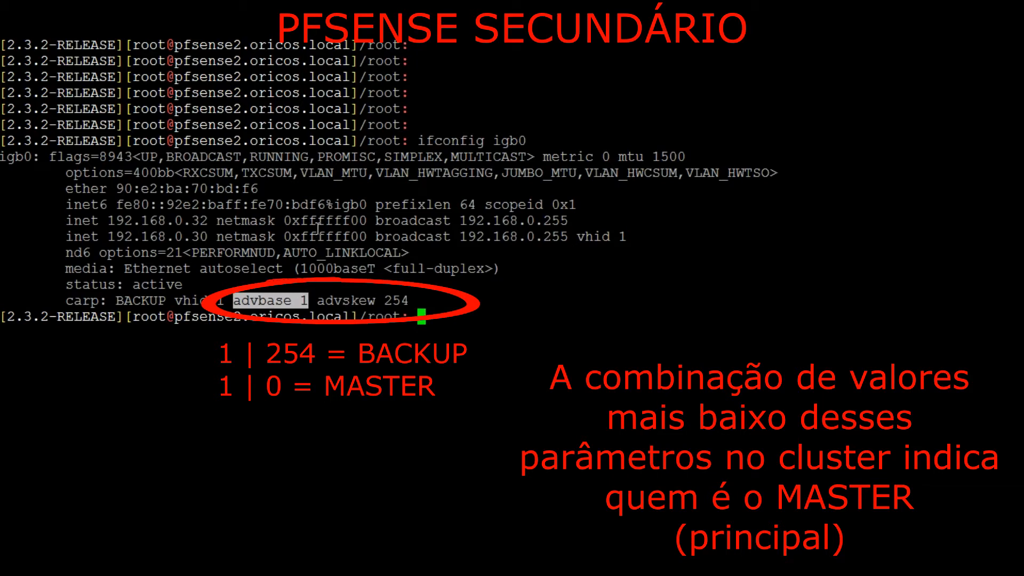
click(296, 304)
drag(233, 305, 410, 302)
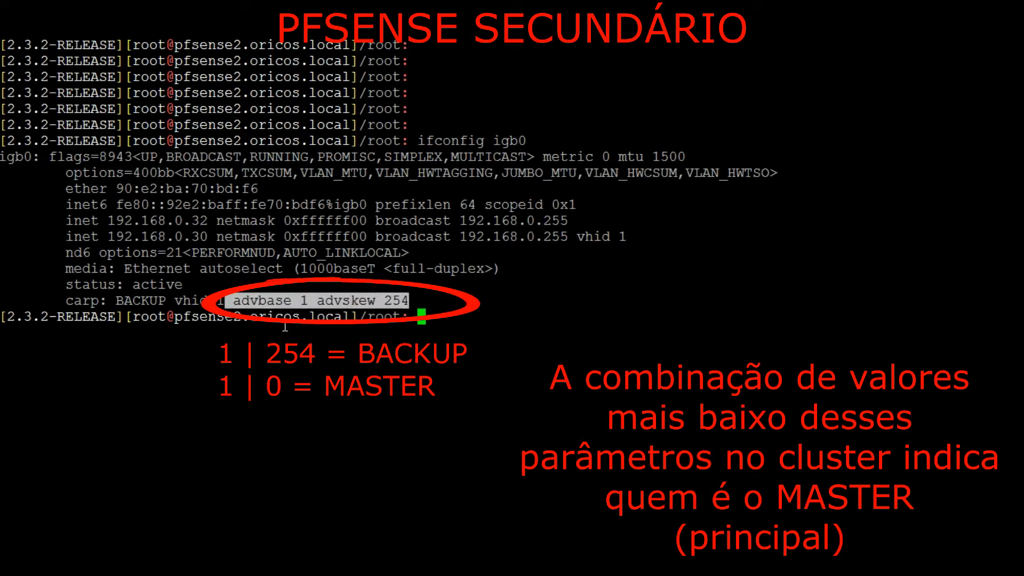
double_click(136, 300)
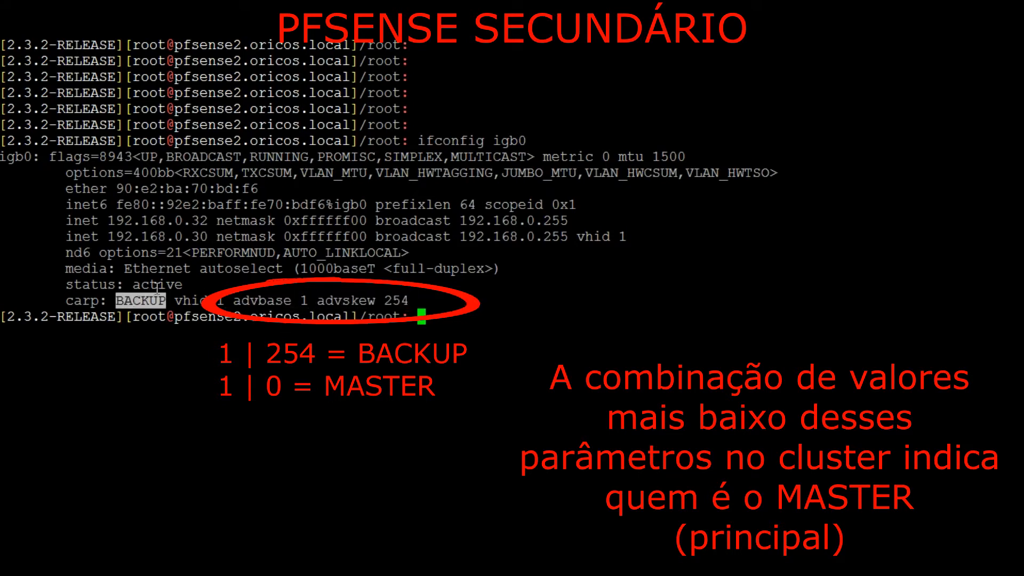
Return to the primary pfSense's terminal, ping the LAN host 192.168.0.48 and stop after a couple of replies
key(alt+Tab)
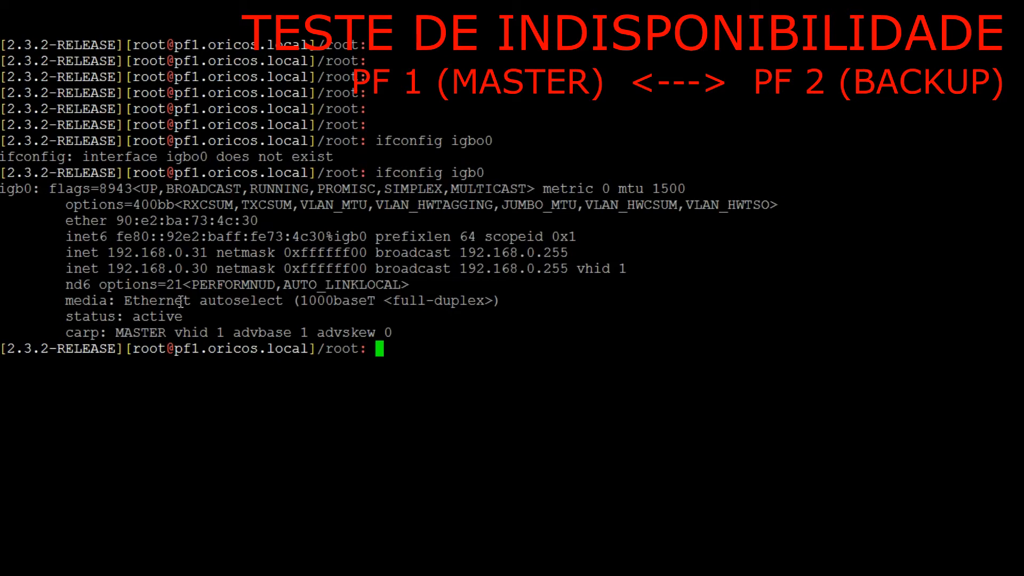
text(ping 192)
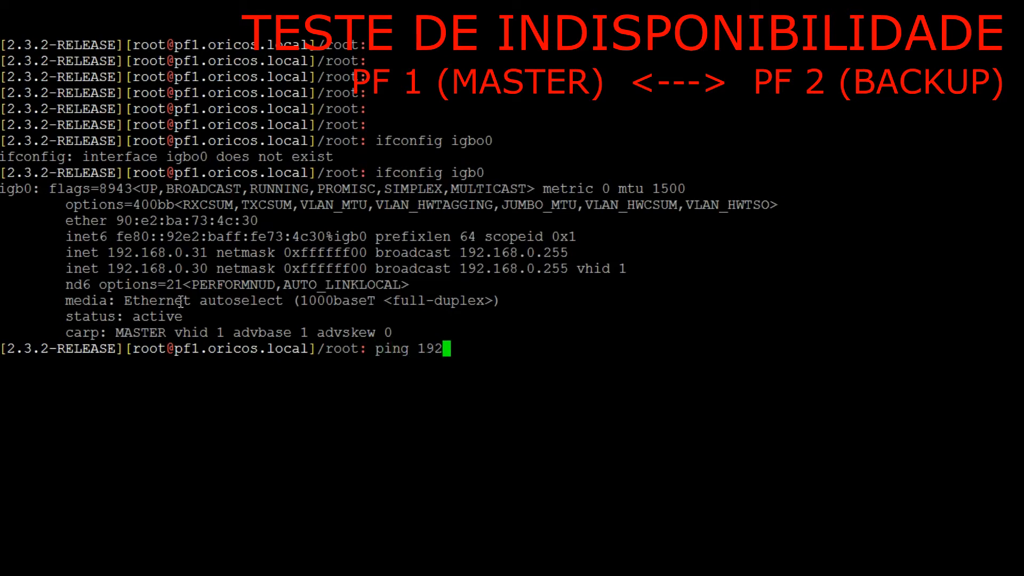
text(.168.0.48)
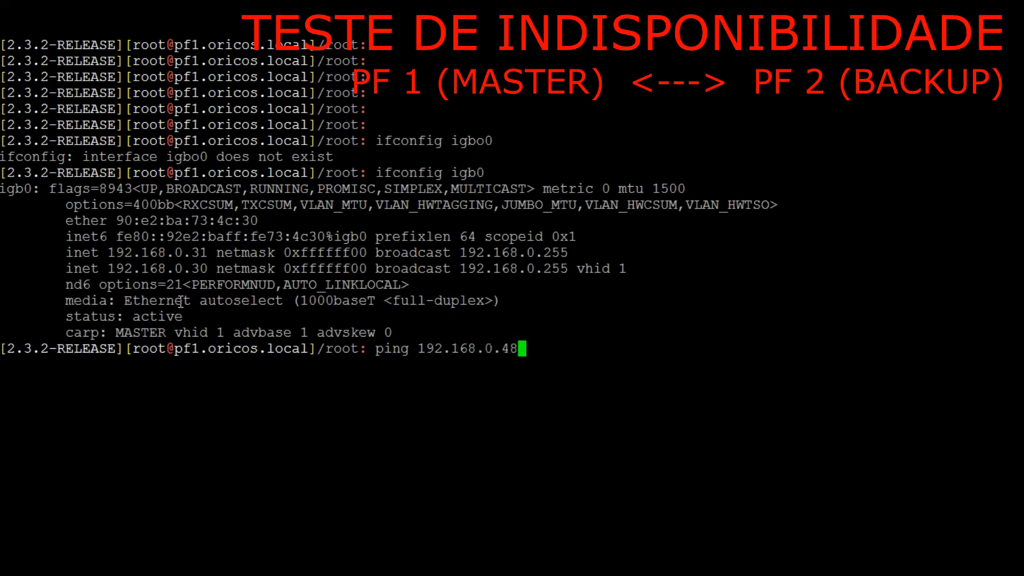
key(Return)
key(ctrl+c)
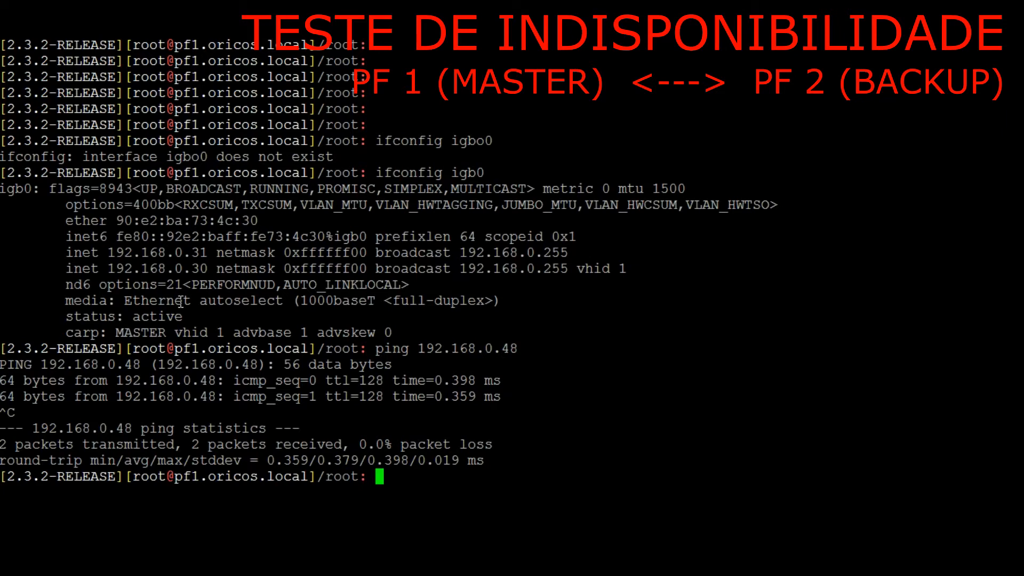
Clear the primary's terminal screen and add a few empty prompt lines
key(ctrl+l)
key(Return)
key(Return)
key(Return)
key(Return)
key(Return)
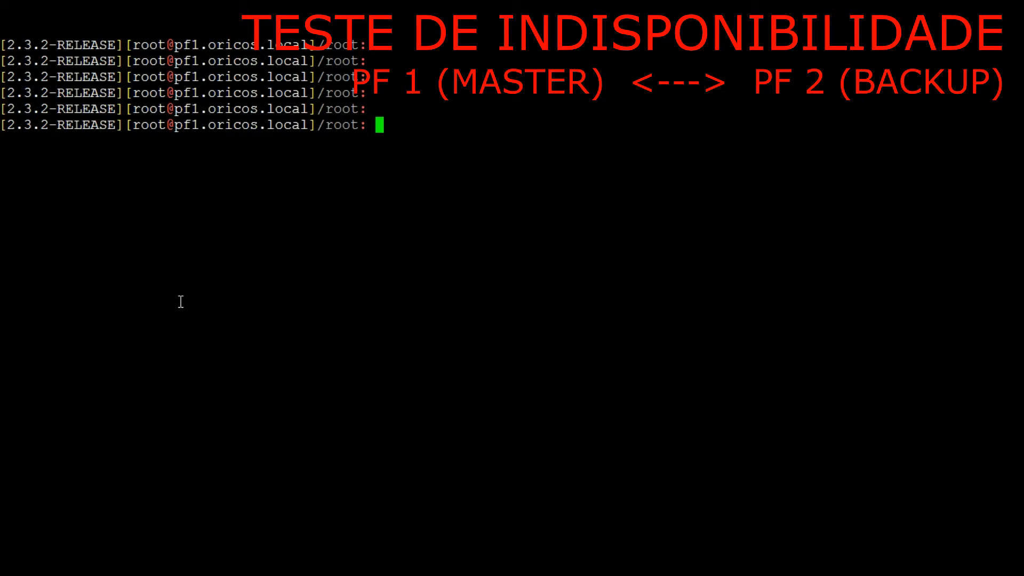
Capture a few ICMP packets on the LAN interface with "tcpdump -ni igb0 icmp" and check the echo requests' destination address
text(tpc)
key(BackSpace)
key(BackSpace)
key(BackSpace)
text(tcpdump -)
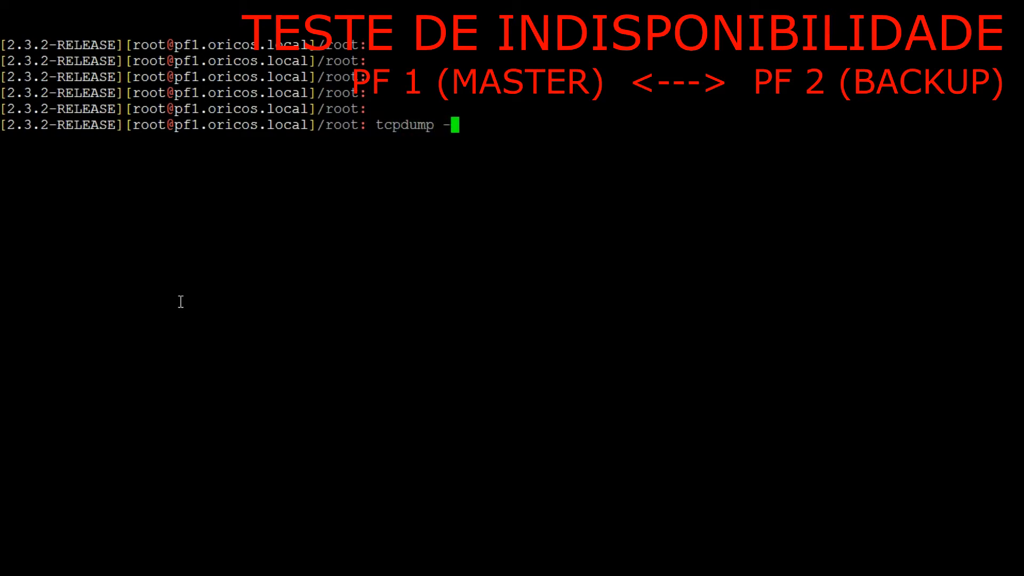
text(ni igb0)
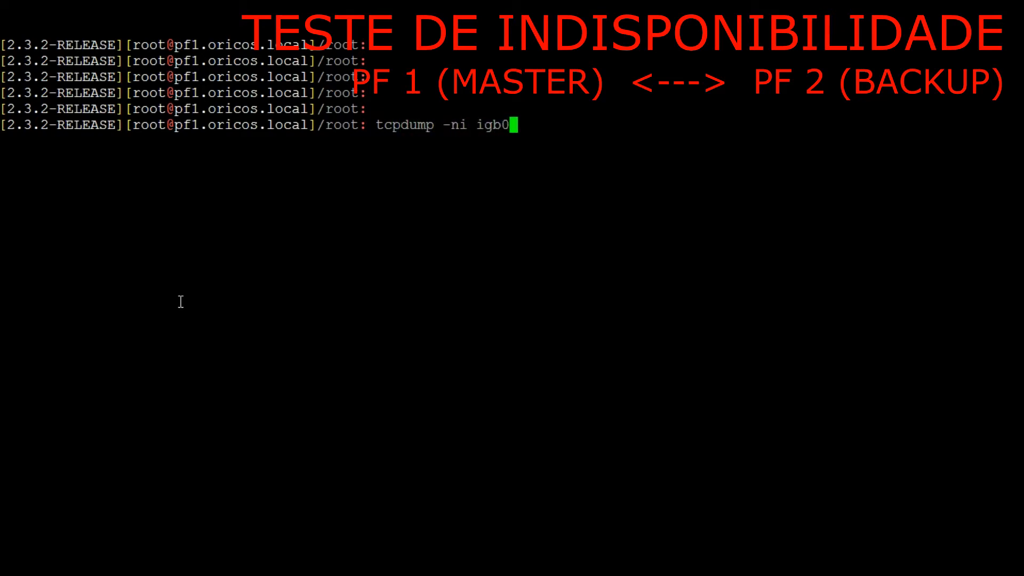
text( icmp)
key(Return)
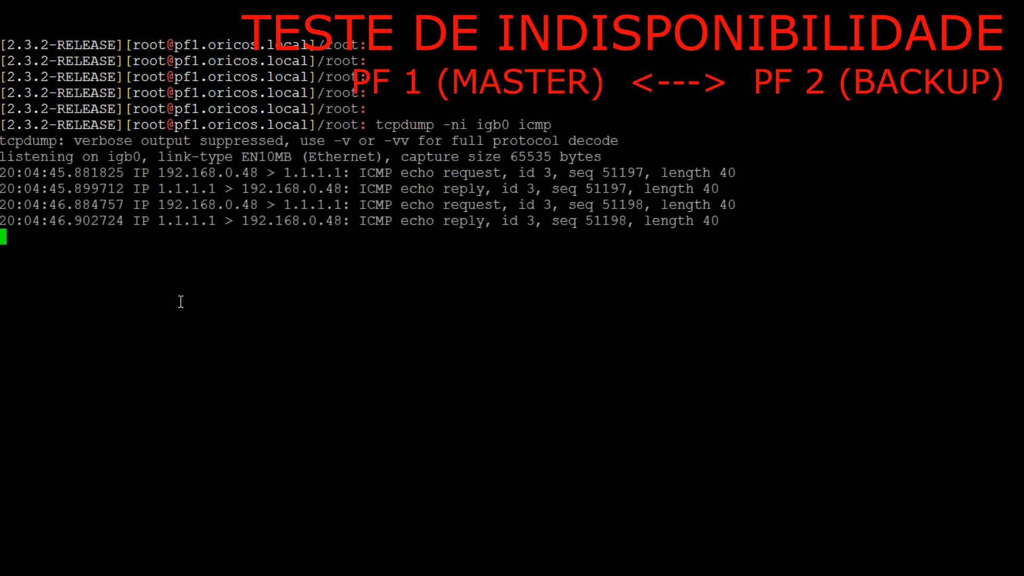
key(ctrl+c)
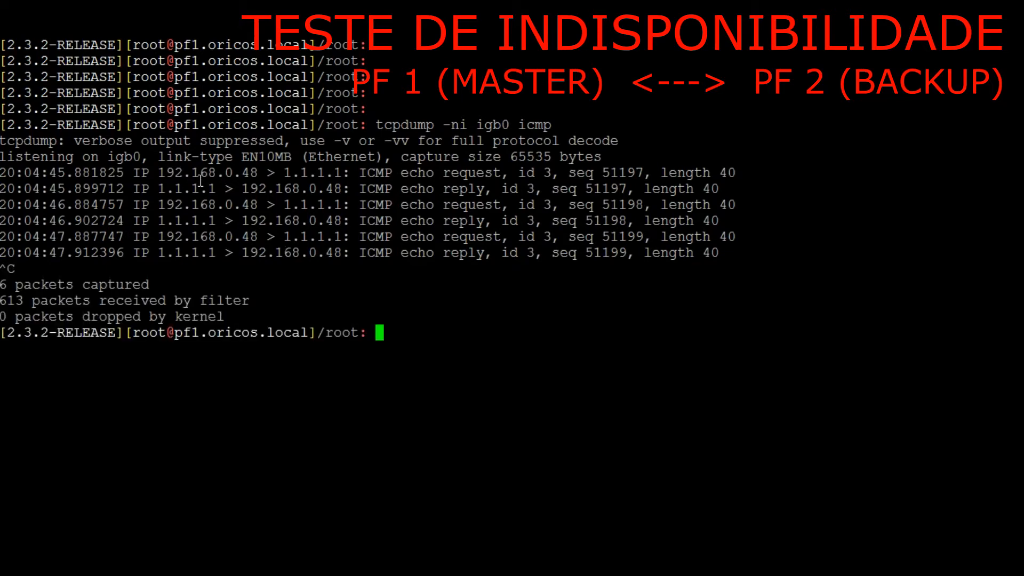
drag(238, 176, 345, 182)
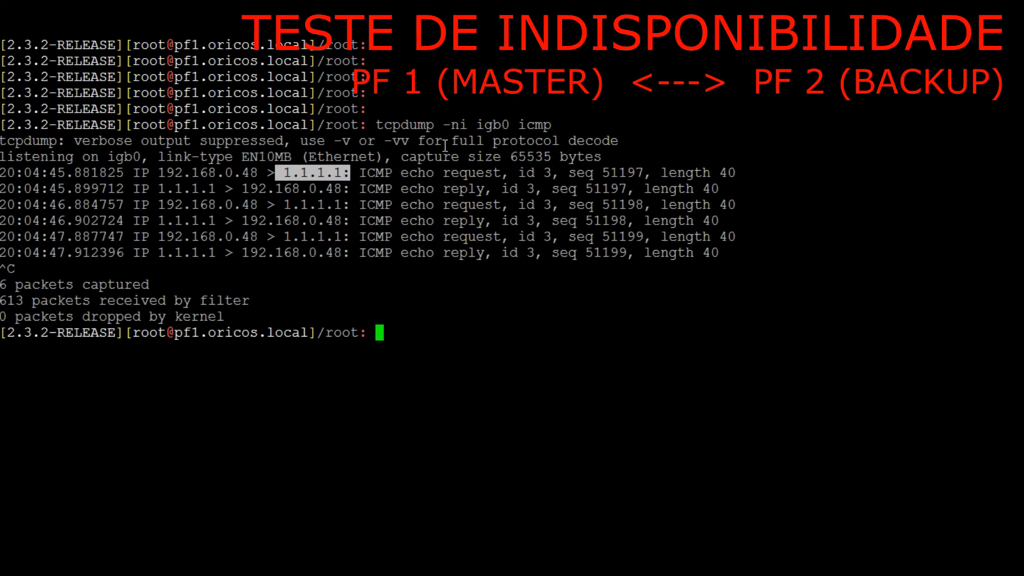
Examine the captured ICMP echo requests and replies between 192.168.0.48 and 1.1.1.1 line by line
drag(368, 173, 385, 174)
double_click(469, 174)
triple_click(470, 190)
double_click(474, 204)
triple_click(474, 205)
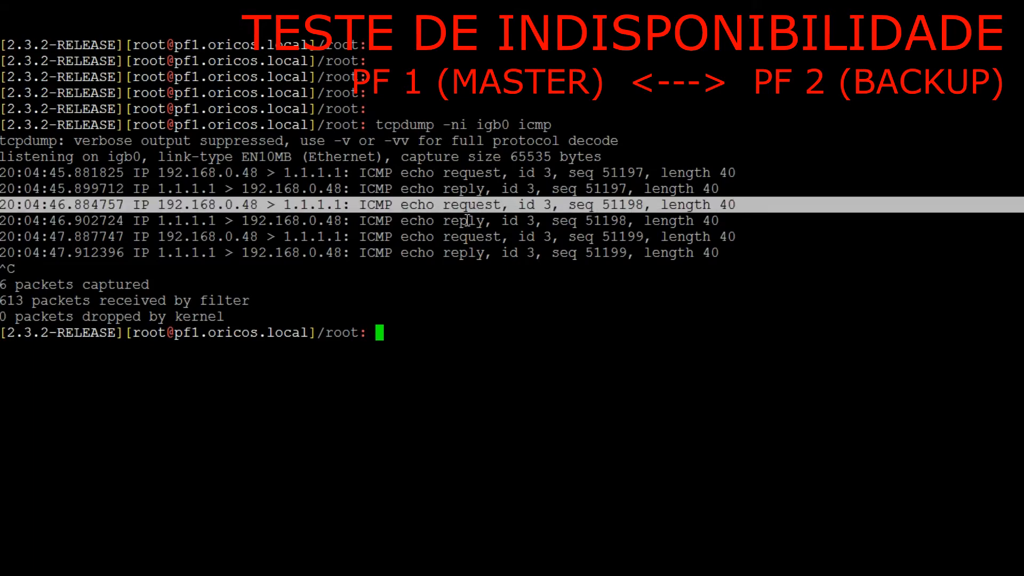
double_click(467, 221)
drag(1, 220, 727, 253)
click(380, 196)
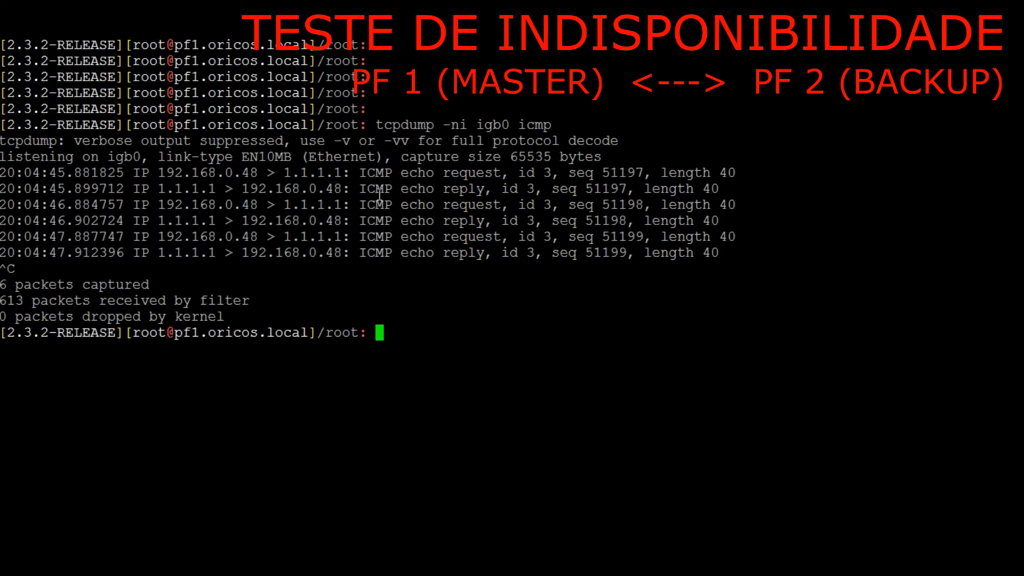
Run "ifconfig igb0" on the primary and check the LAN's virtual IP address and CARP role
text(ifconfig)
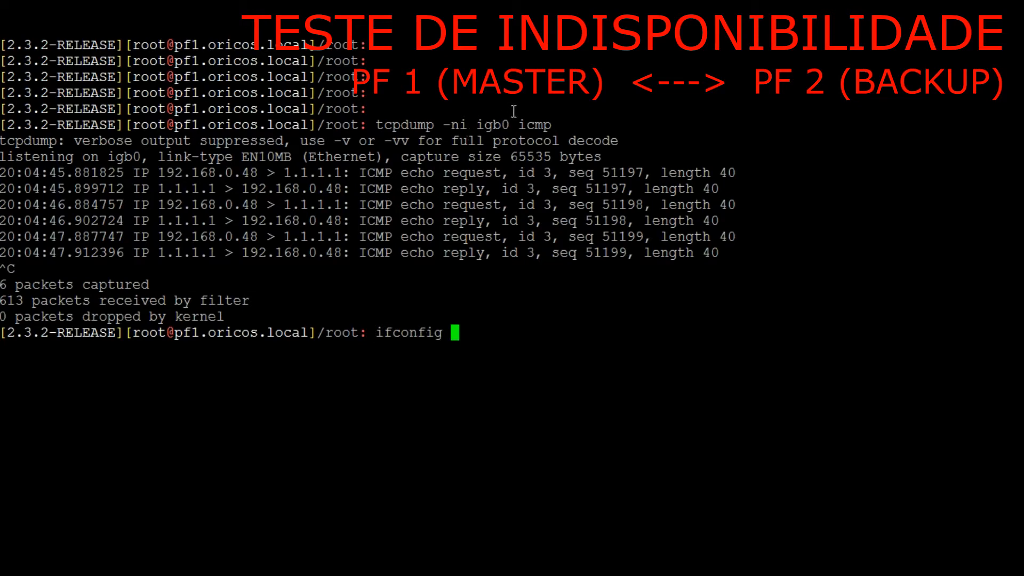
double_click(501, 124)
right_click(501, 124)
key(Return)
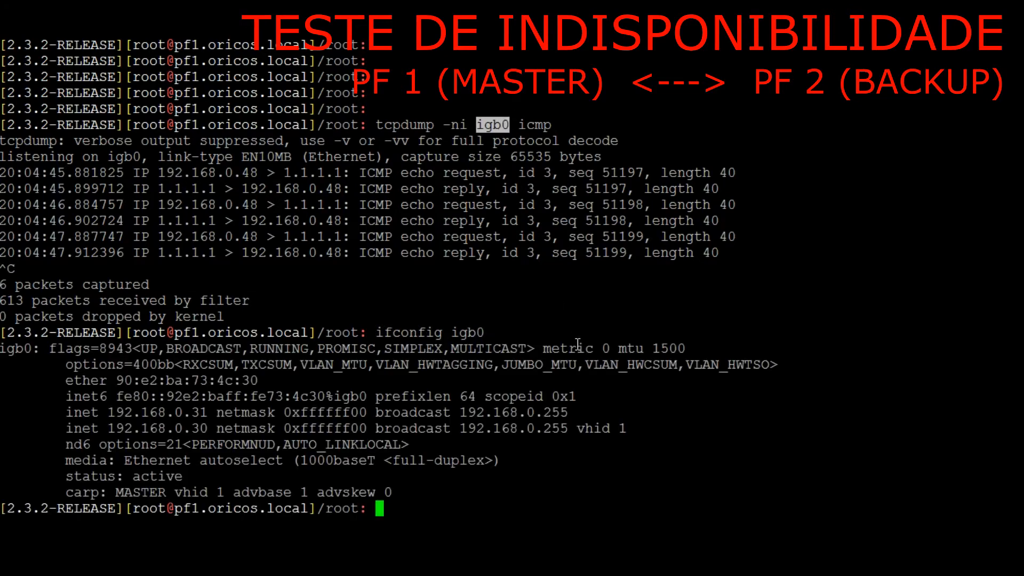
drag(108, 428, 637, 424)
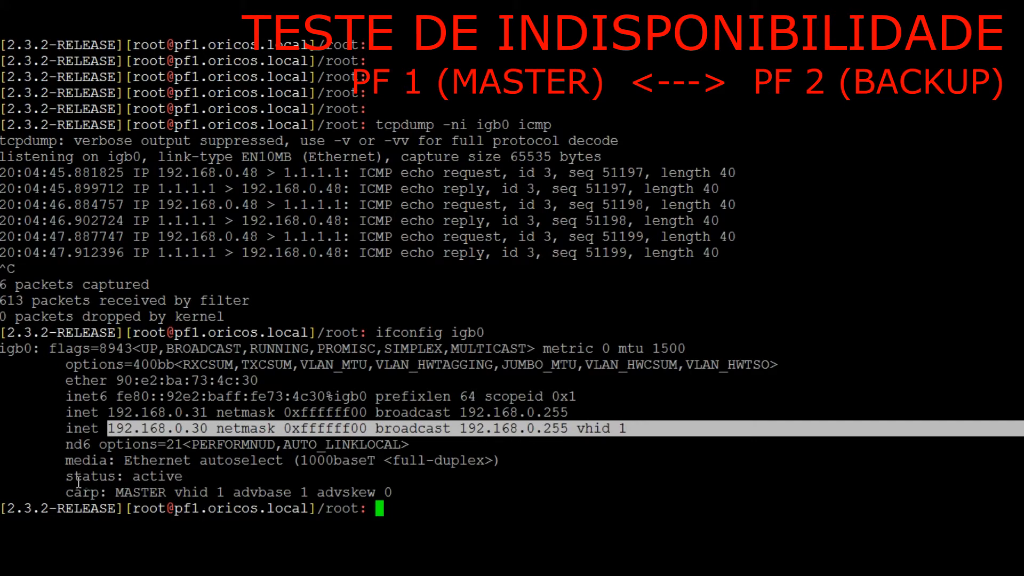
drag(69, 489, 407, 485)
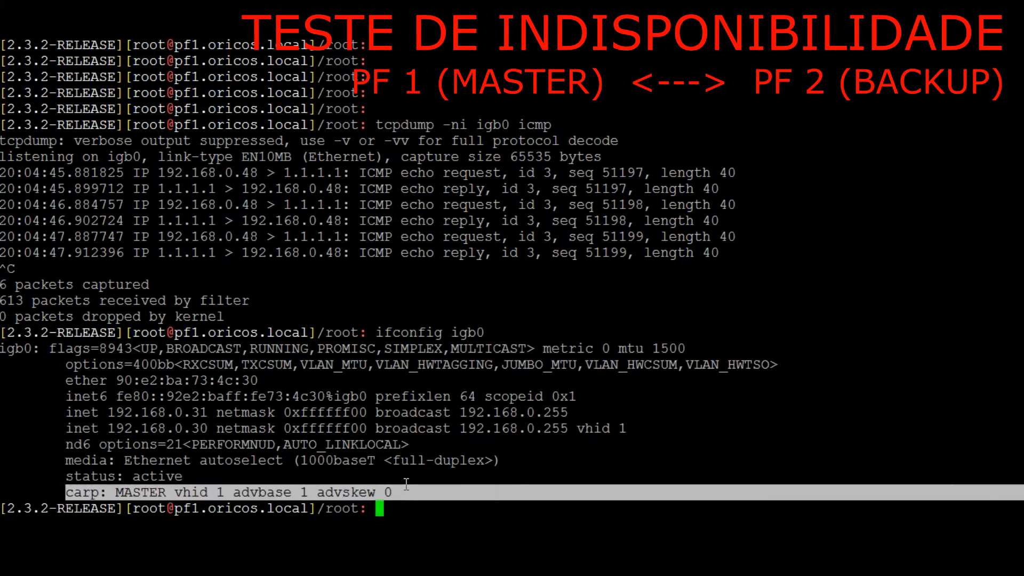
Clear the primary's terminal screen and restart the capture with "tcpdump -ni igb0 icmp", leaving it running
key(ctrl+l)
key(Up)
key(Up)
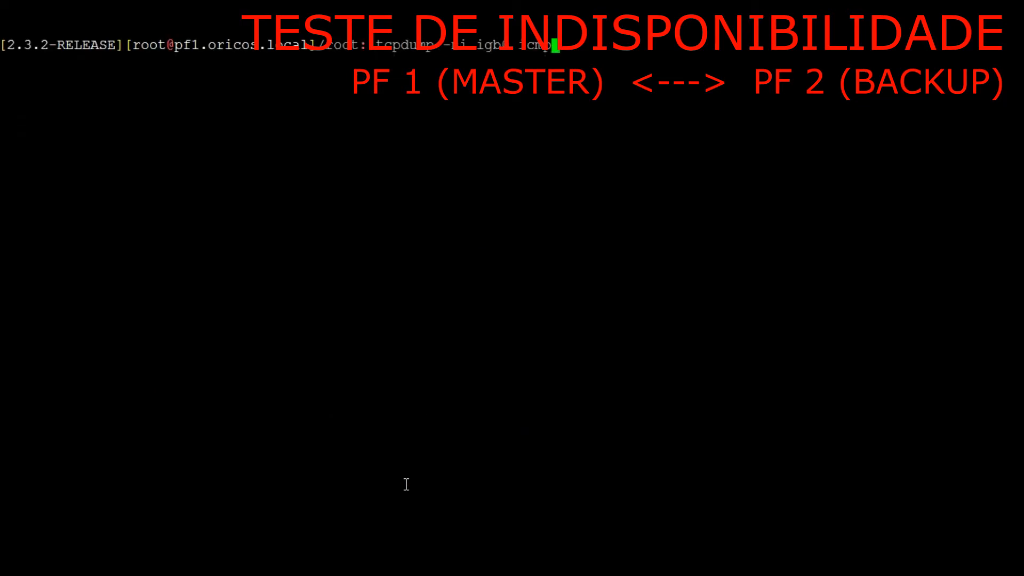
key(Return)
key(ctrl+c)
key(Up)
key(Return)
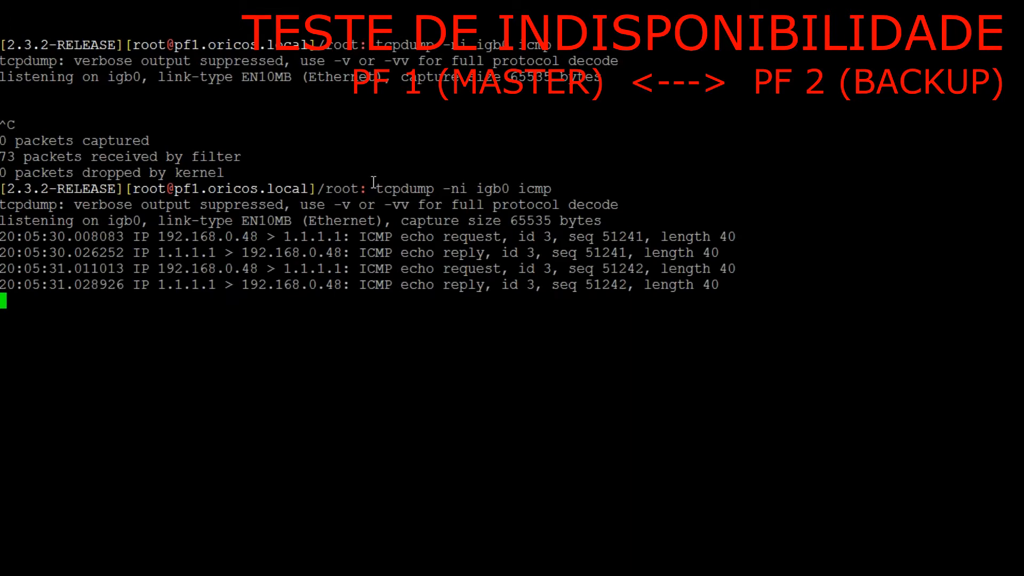
Copy the tcpdump command to the secondary pfSense's terminal, run it briefly, then stop it and clear the screen
drag(375, 188, 552, 190)
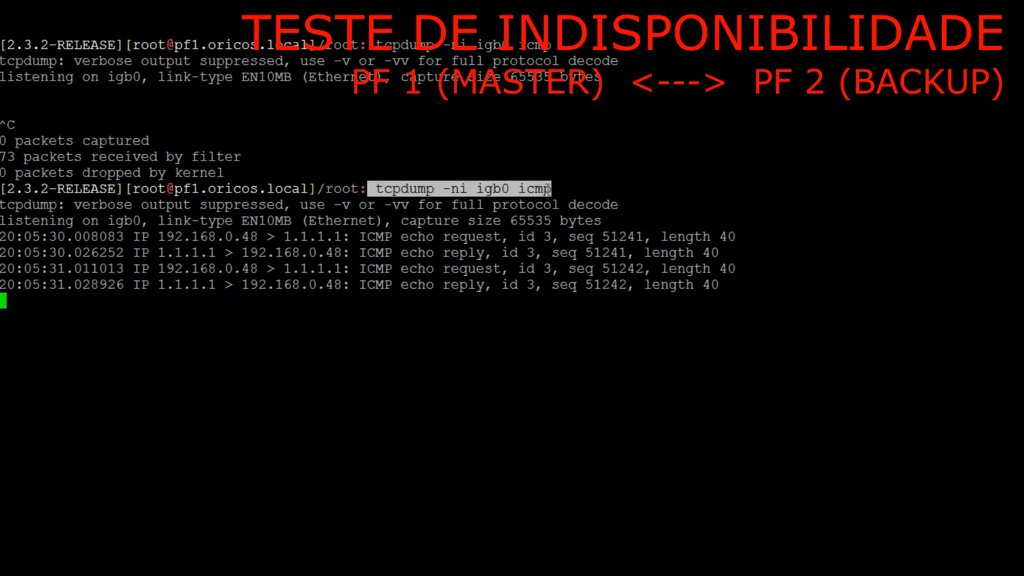
key(alt+Tab)
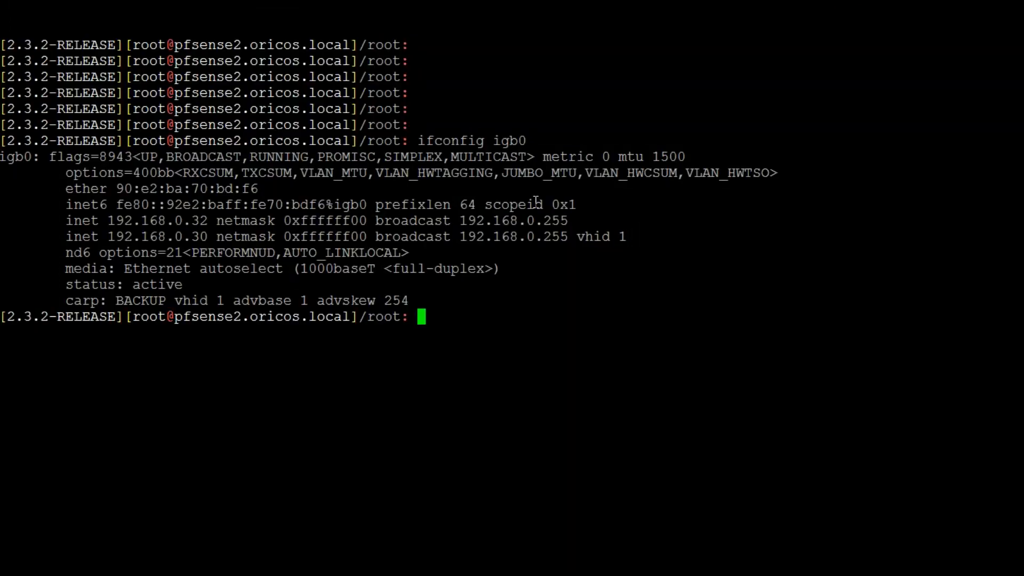
right_click(536, 202)
key(Return)
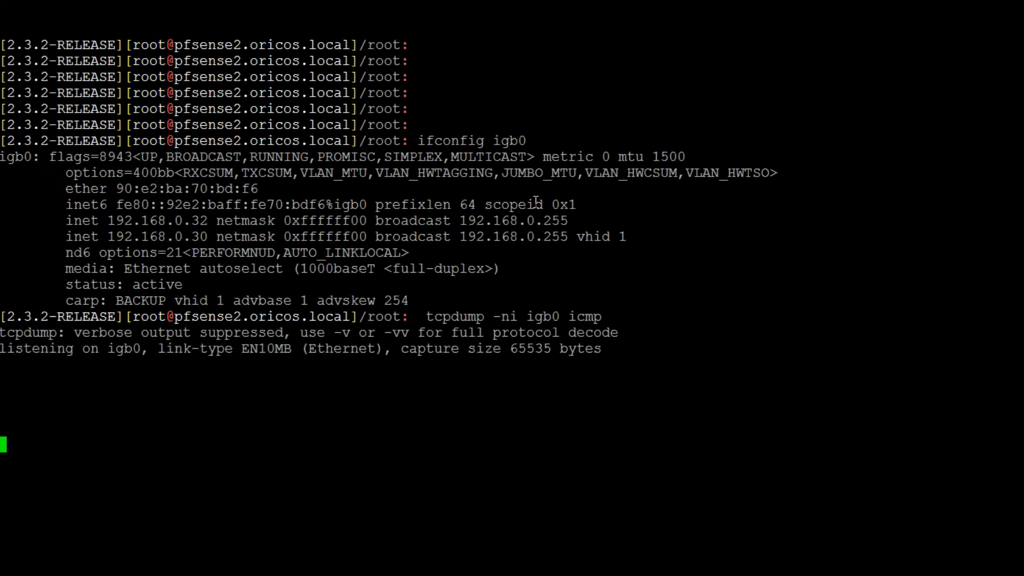
key(ctrl+c)
key(ctrl+l)
key(Return)
key(Return)
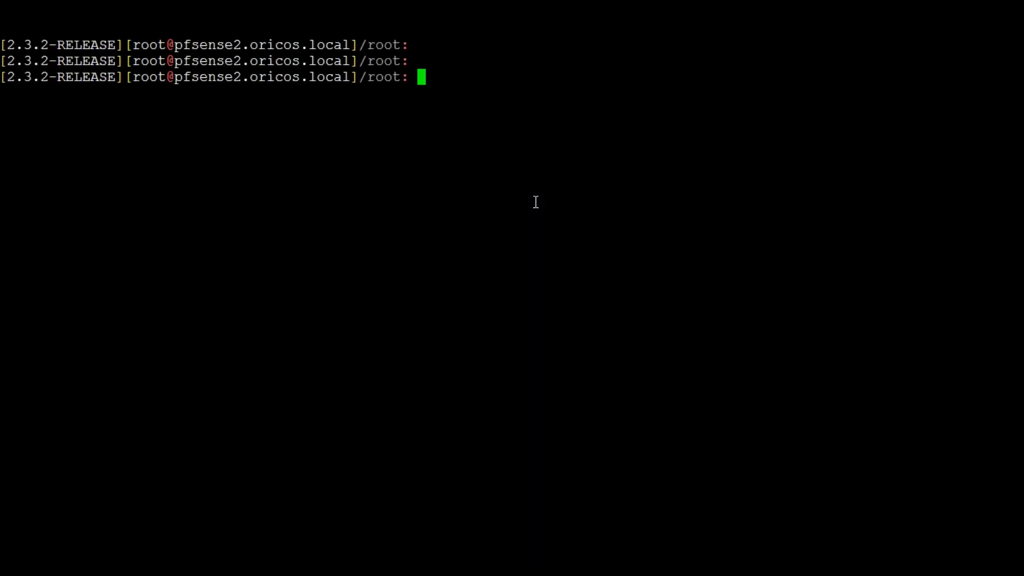
Start "tcpdump -ni igb0 icmp" on the secondary and check the captured interface and the firewall's hostname
right_click(536, 202)
key(Return)
key(Return)
key(Return)
double_click(538, 77)
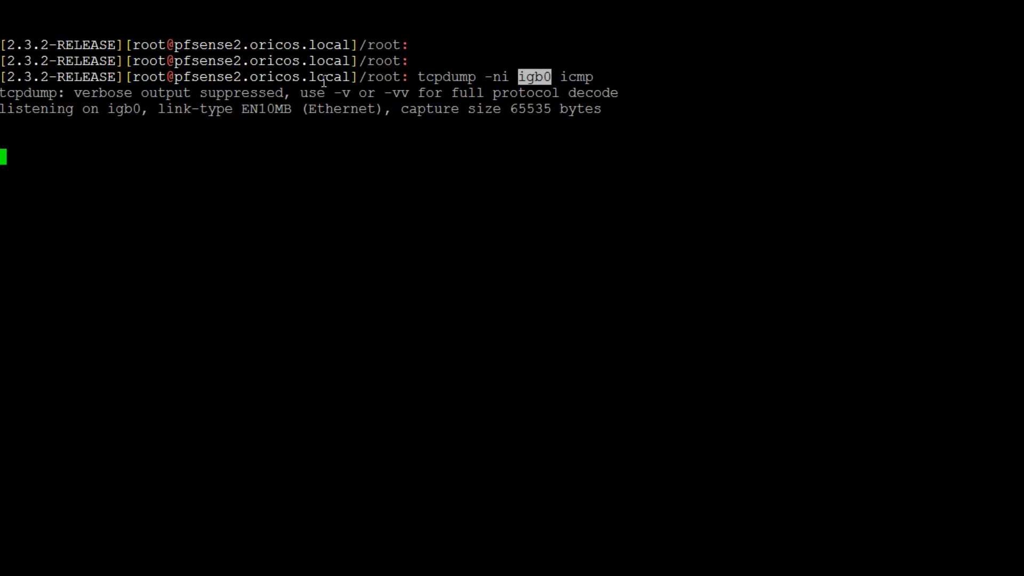
click(186, 84)
drag(186, 84, 349, 80)
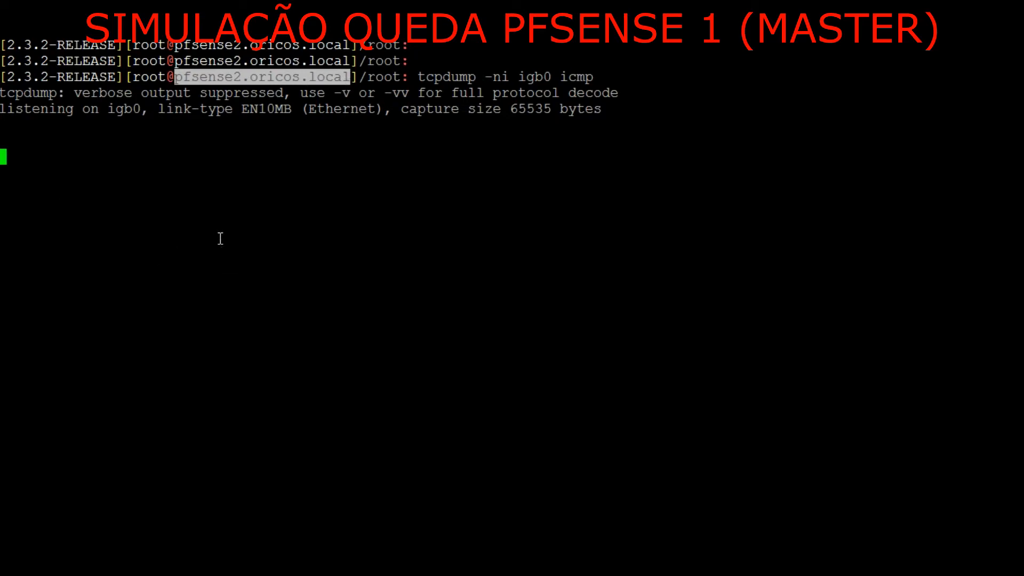
Return to the primary's terminal and examine the ping traffic in the running capture
key(alt+Tab)
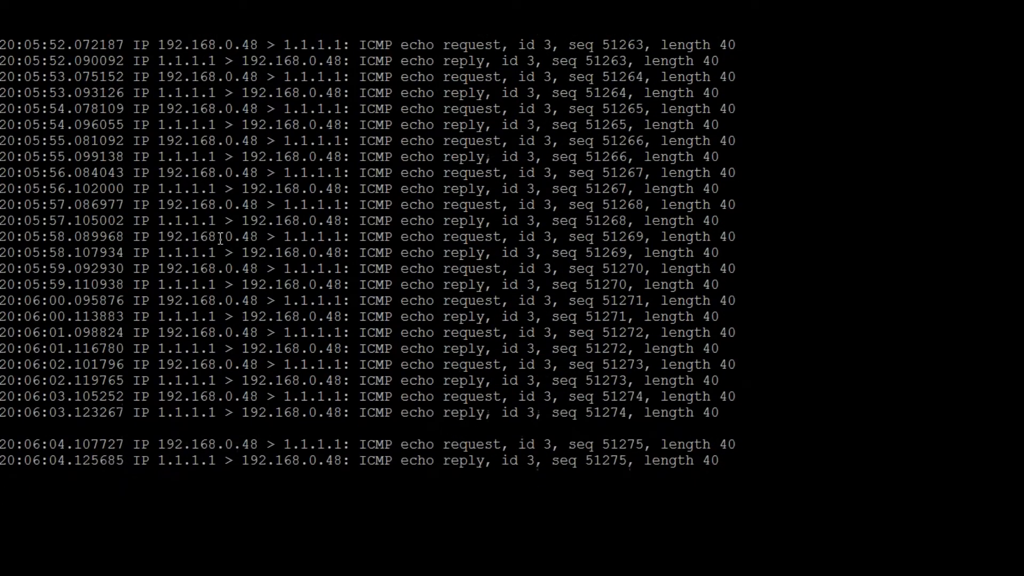
drag(175, 173, 710, 376)
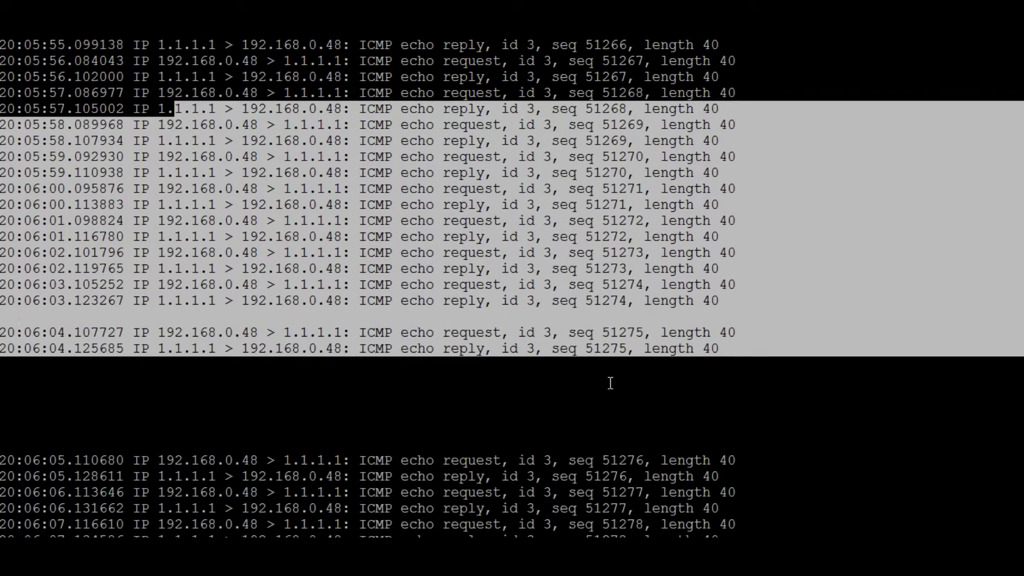
Switch to the browser, reload the primary pfSense's dashboard and examine the CARP status of its interfaces, including LAN@1
key(alt+Tab)
key(alt+Tab)
key(alt+Tab)
key(alt+Tab)
key(alt+Tab)
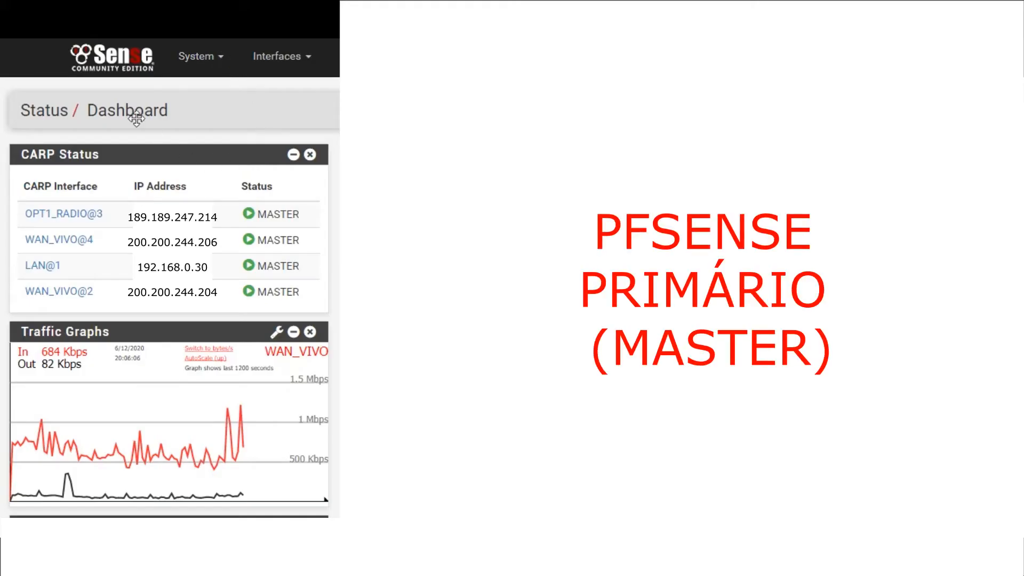
click(116, 63)
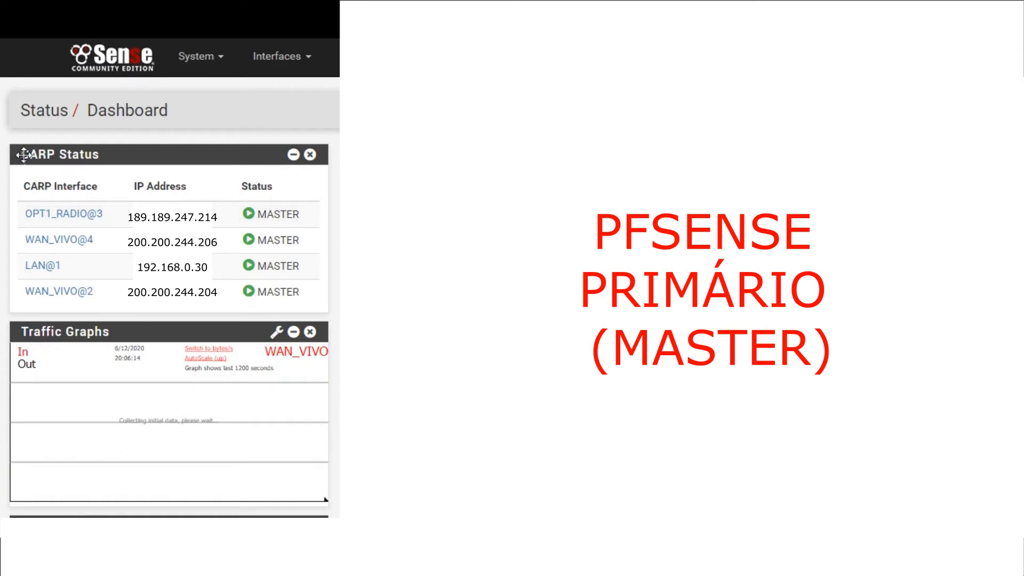
drag(23, 184, 313, 304)
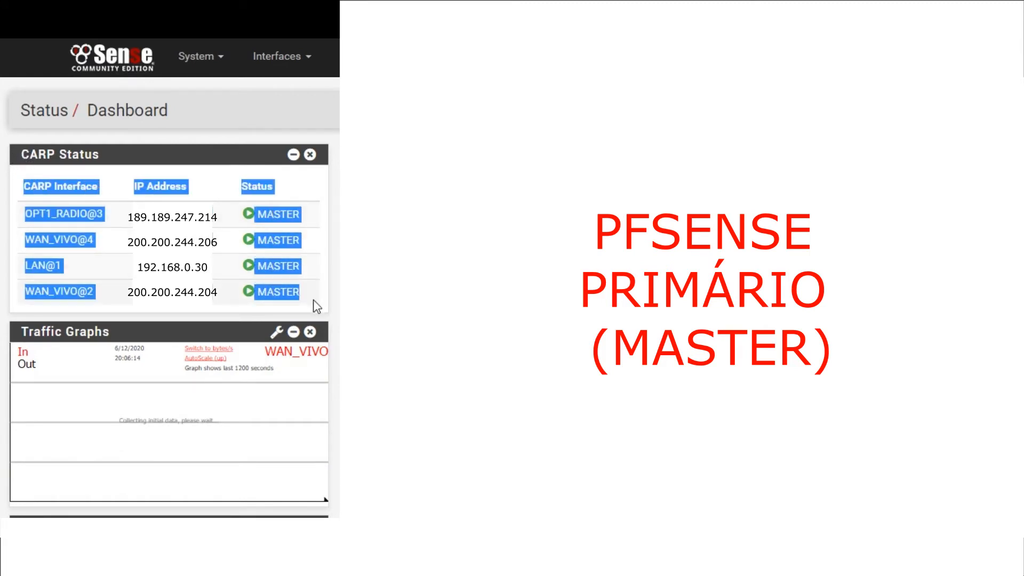
click(331, 197)
drag(23, 186, 52, 187)
drag(132, 187, 188, 187)
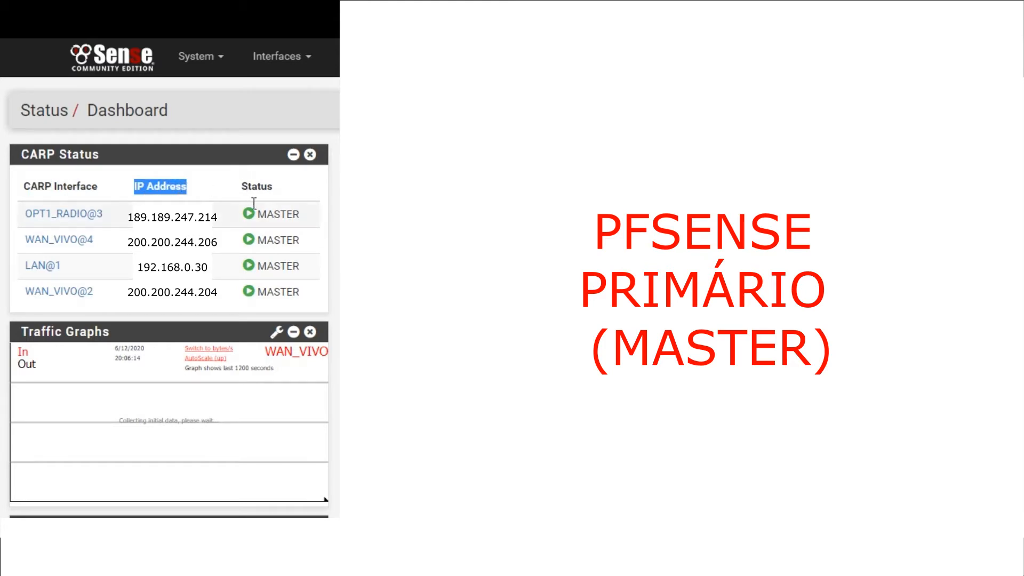
drag(23, 265, 64, 265)
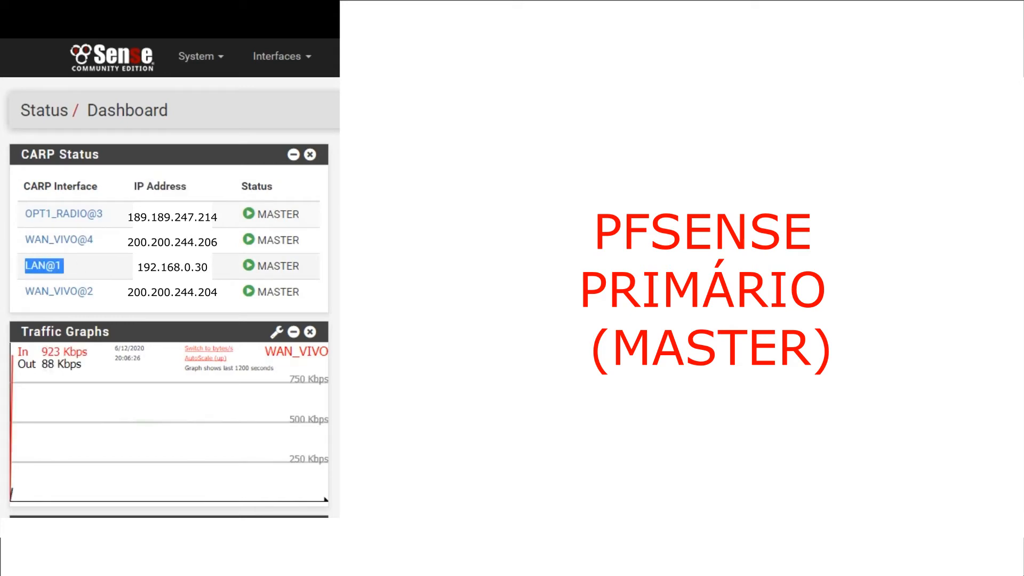
drag(255, 261, 299, 267)
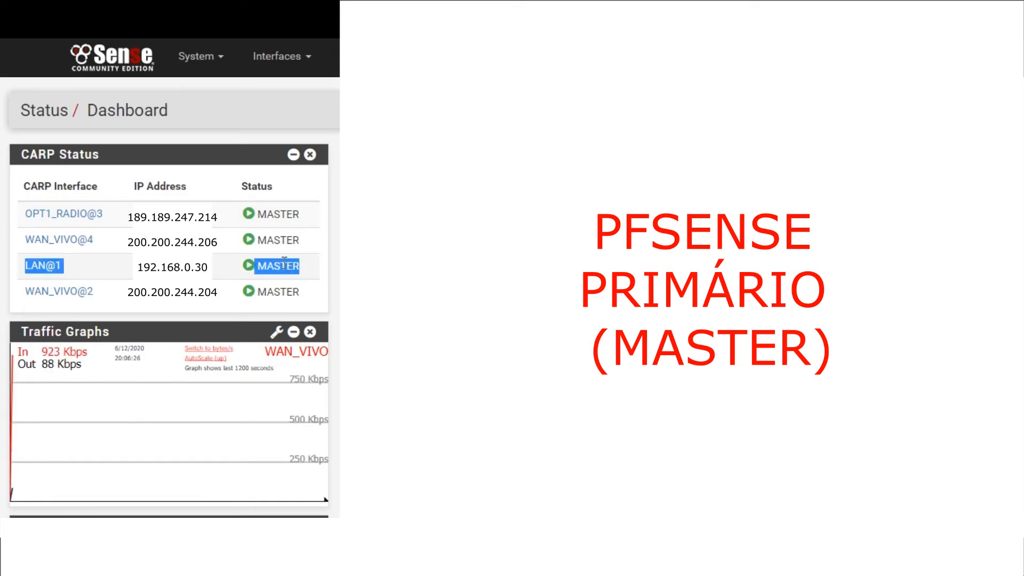
Look through the primary's system information on the dashboard and check its uptime
scroll(229, 256, down, 6)
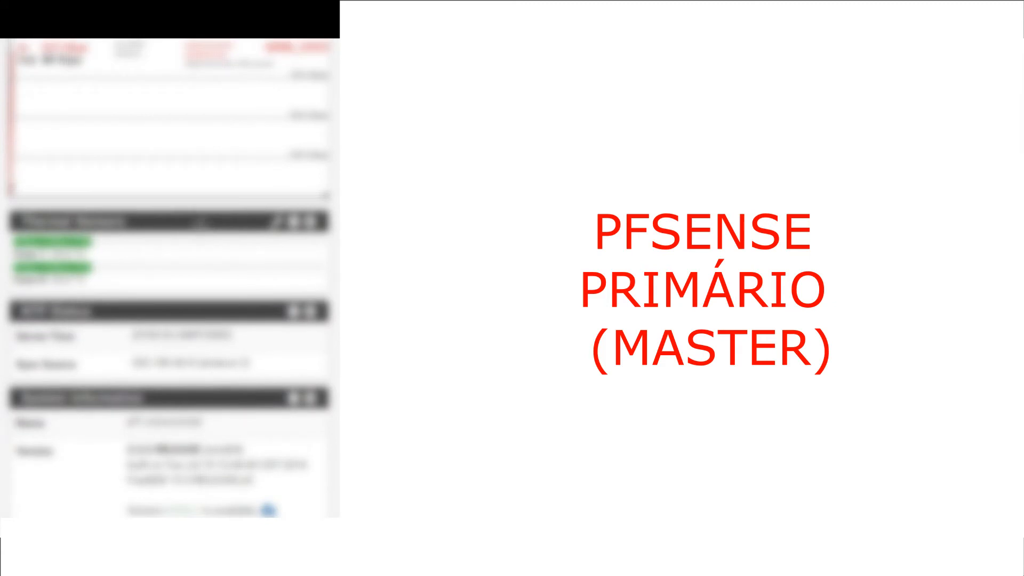
scroll(201, 224, down, 6)
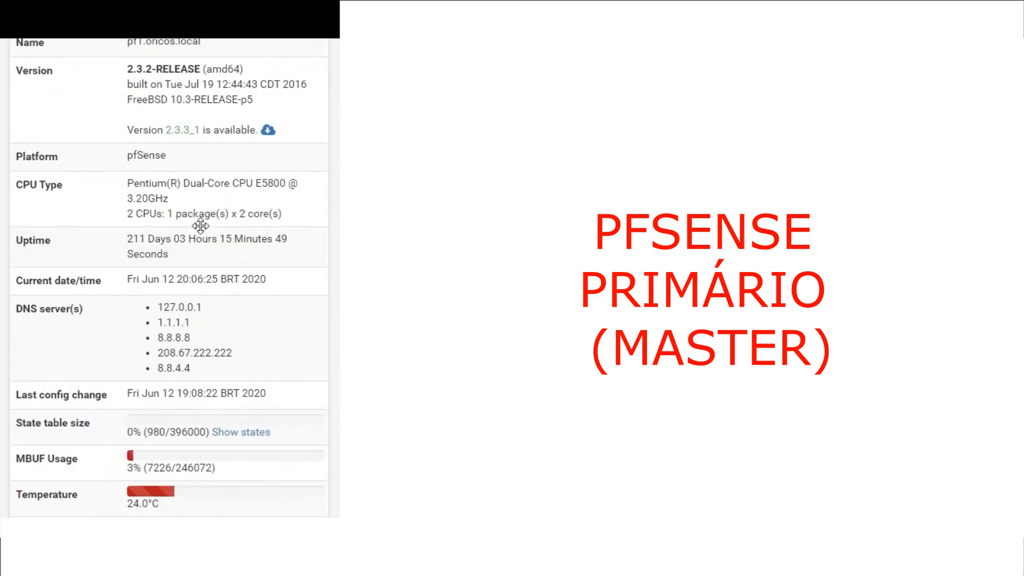
scroll(199, 231, up, 1)
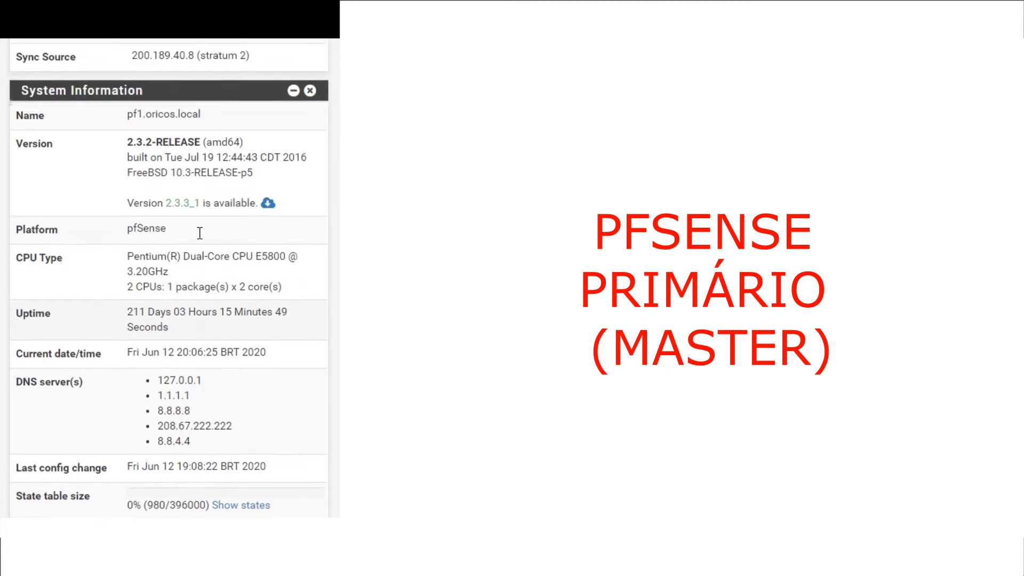
scroll(199, 232, down, 4)
scroll(198, 238, up, 3)
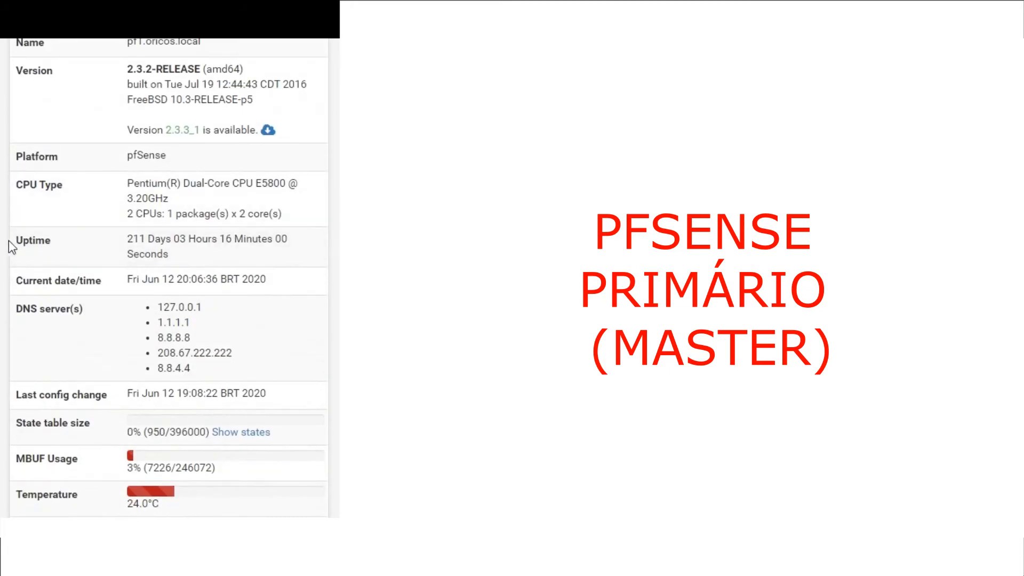
drag(16, 241, 253, 253)
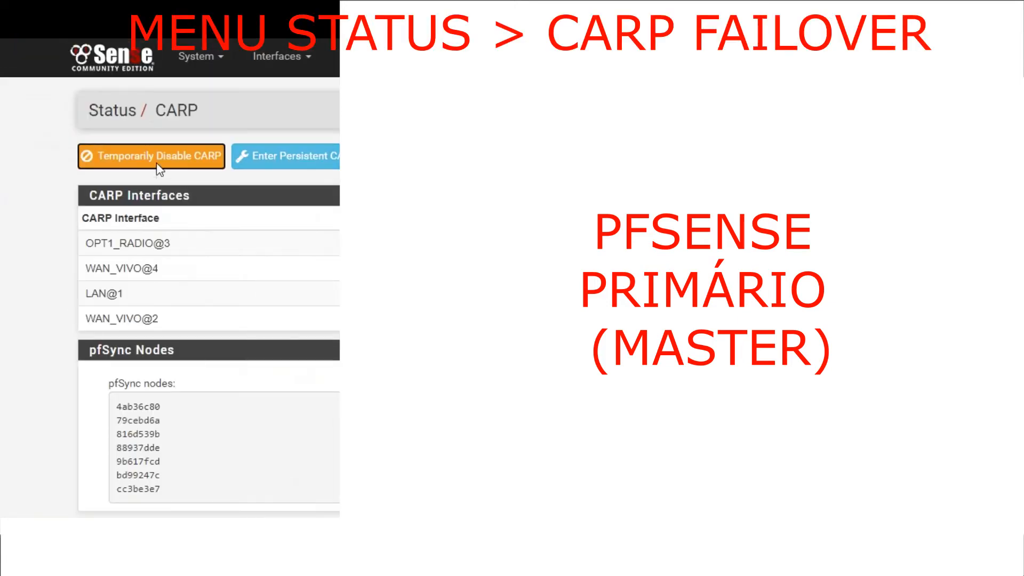
Temporarily disable CARP on the primary pfSense from its CARP status page
click(182, 167)
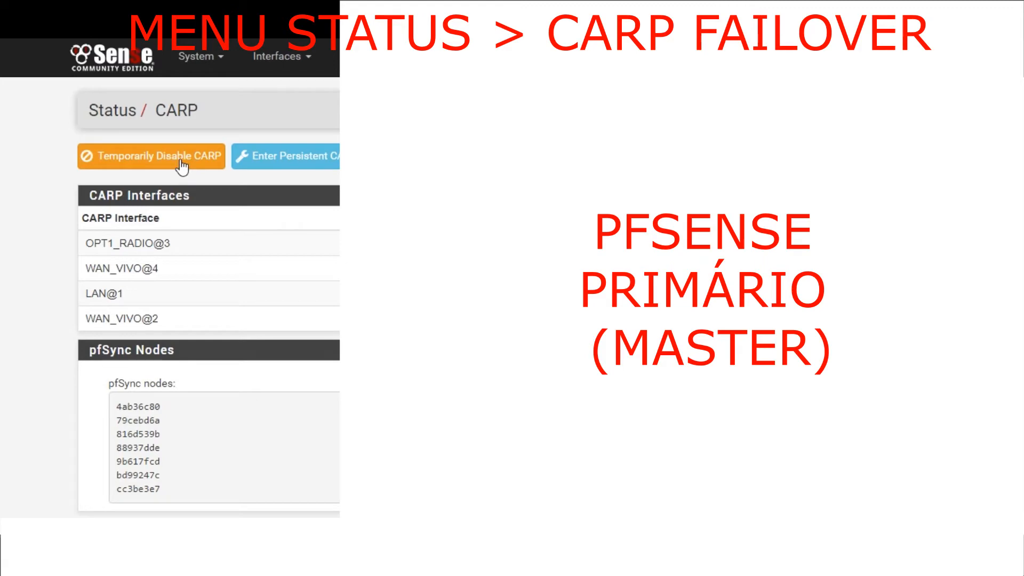
click(181, 167)
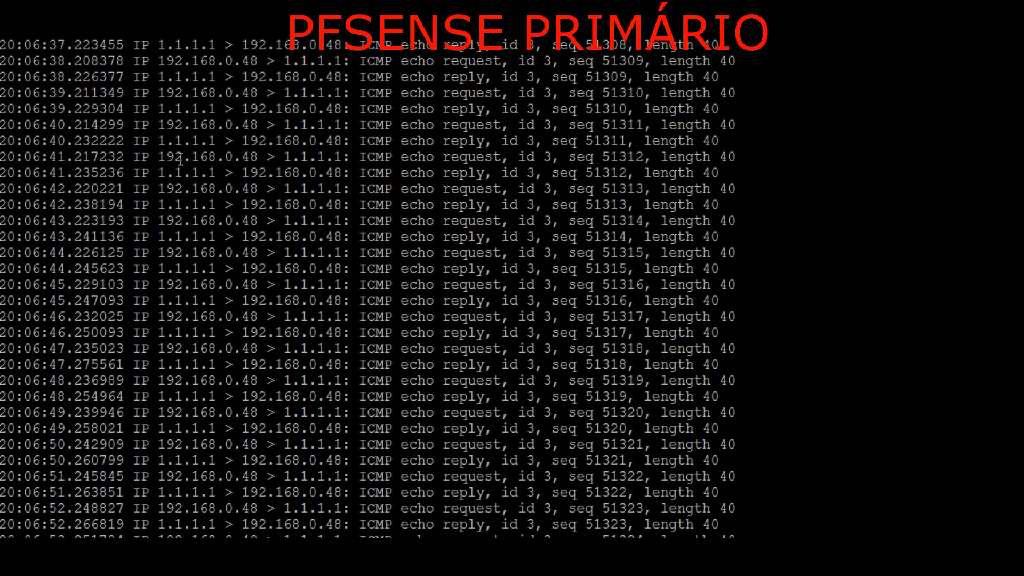
Compare the running captures in the primary's and secondary's terminals to find which firewall carries the pings to 1.1.1.1
scroll(181, 160, down, 5)
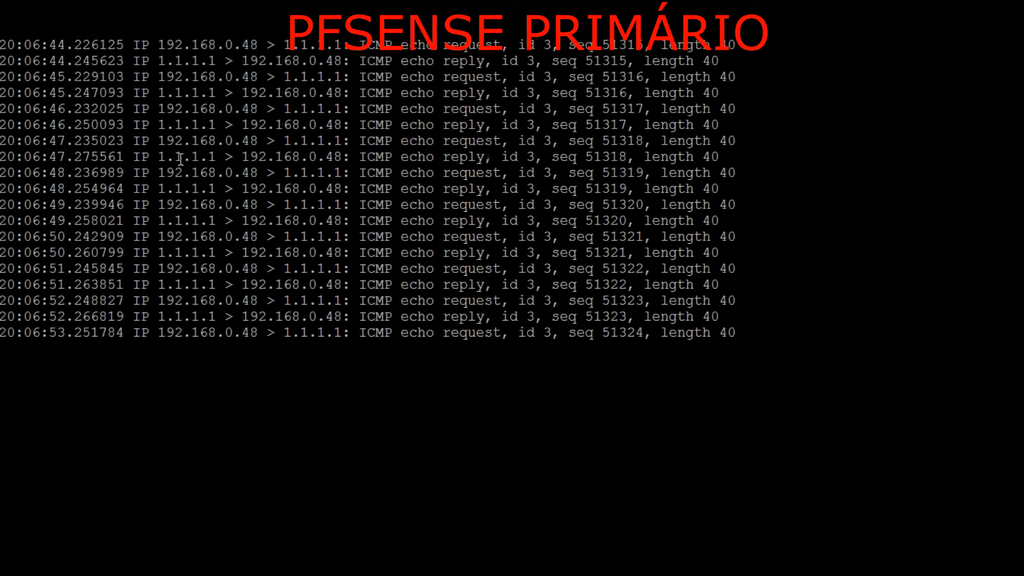
scroll(181, 160, down, 1)
drag(5, 188, 741, 442)
key(alt+Tab)
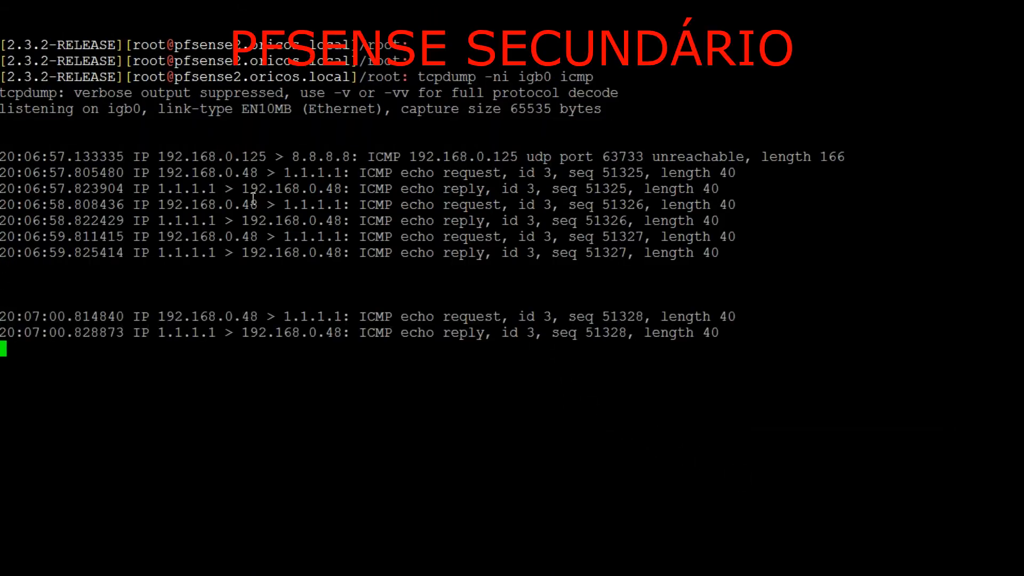
drag(2, 154, 797, 348)
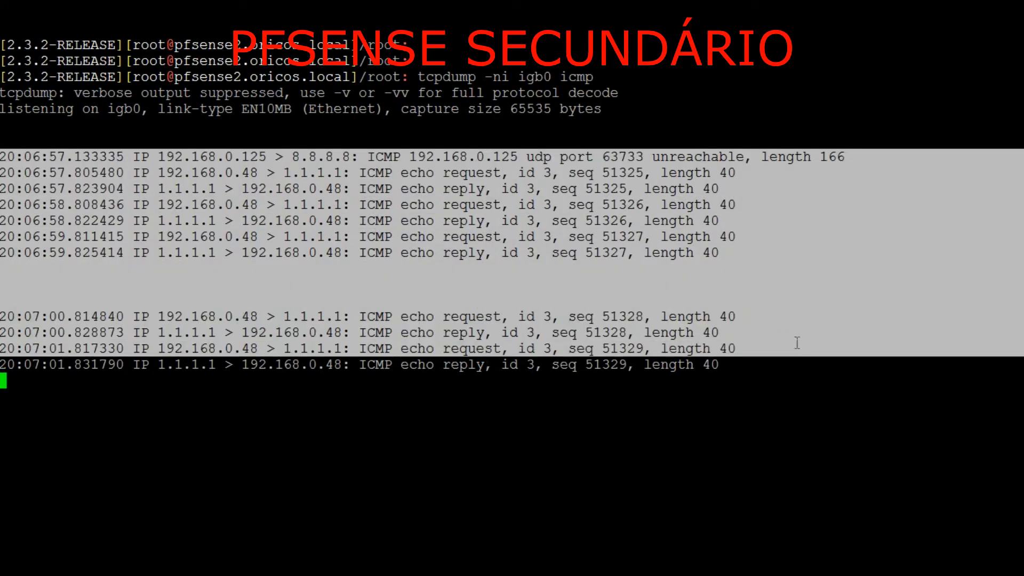
Clear the secondary's terminal and restart the "tcpdump -ni igb0 icmp" capture a few times, leaving it running
key(ctrl+c)
key(Up)
key(ctrl+l)
key(Return)
key(ctrl+c)
key(Up)
key(Return)
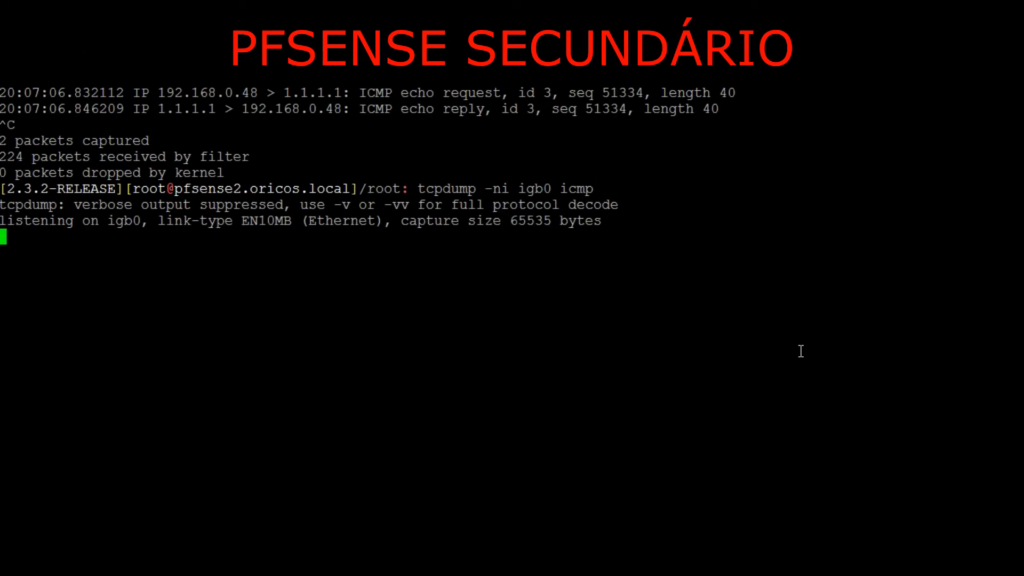
key(ctrl+c)
drag(412, 189, 596, 187)
right_click(251, 261)
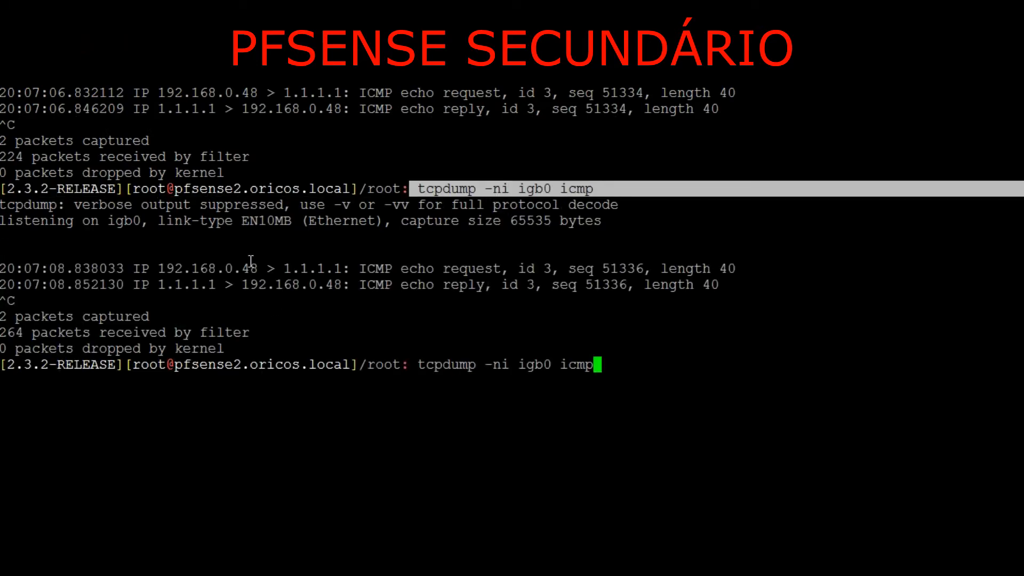
key(Return)
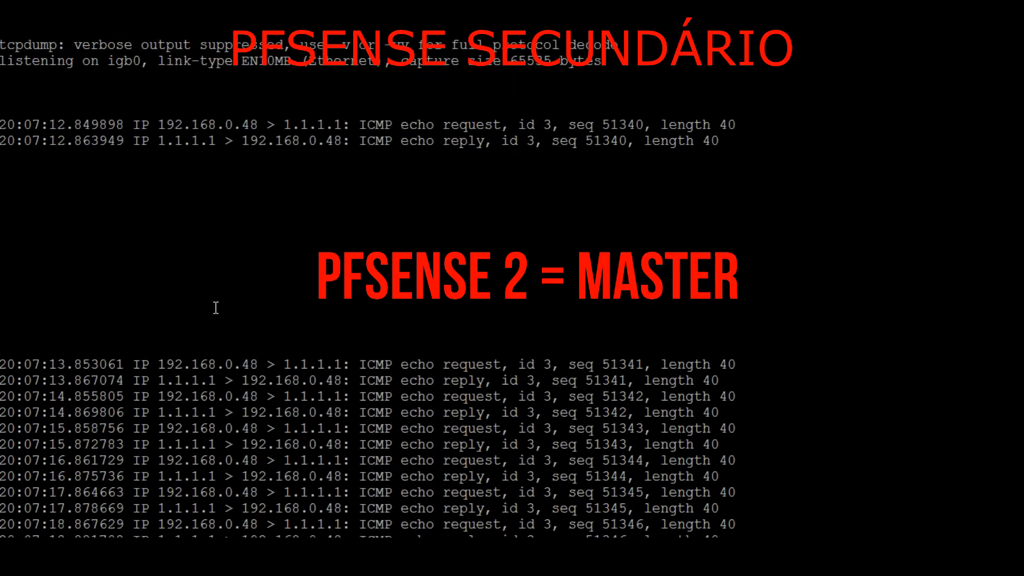
Stop the secondary's capture and examine an ICMP echo request from 192.168.0.48 to 1.1.1.1 and its reply
key(ctrl+c)
double_click(211, 267)
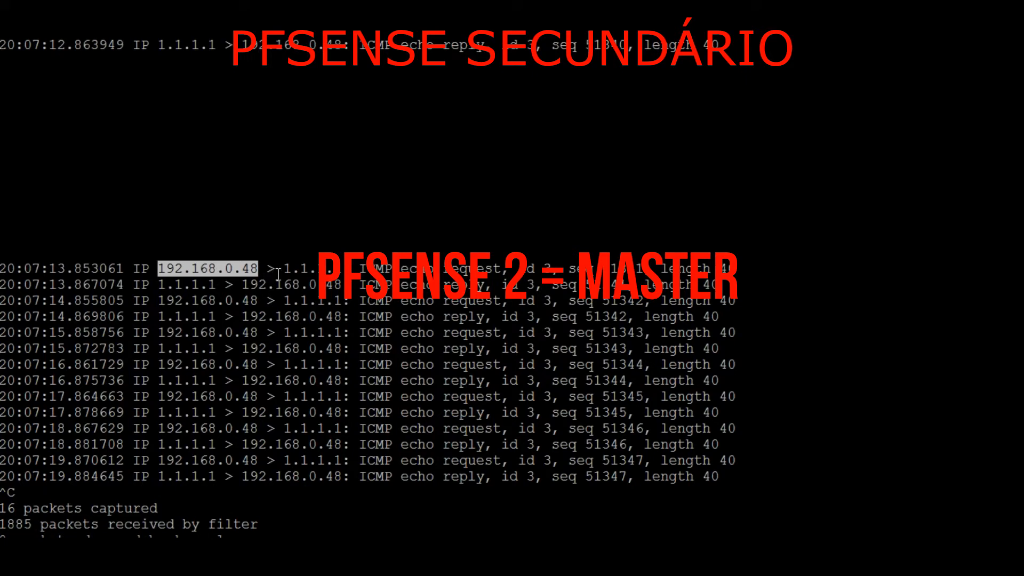
click(441, 268)
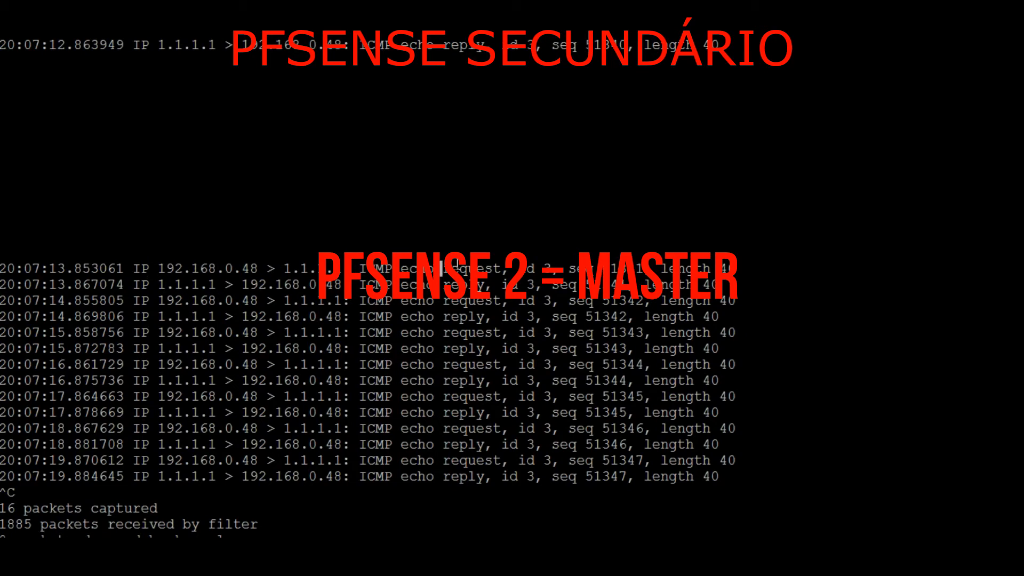
triple_click(460, 284)
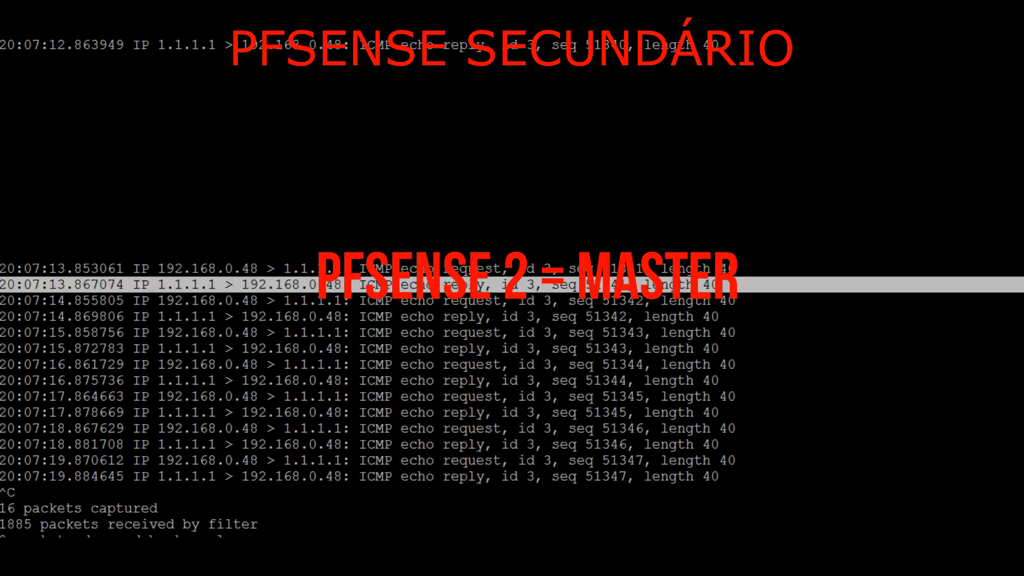
Clear the output of the secondary's running ICMP capture and set new packets apart with blank lines
key(Return)
key(Return)
key(Return)
key(Return)
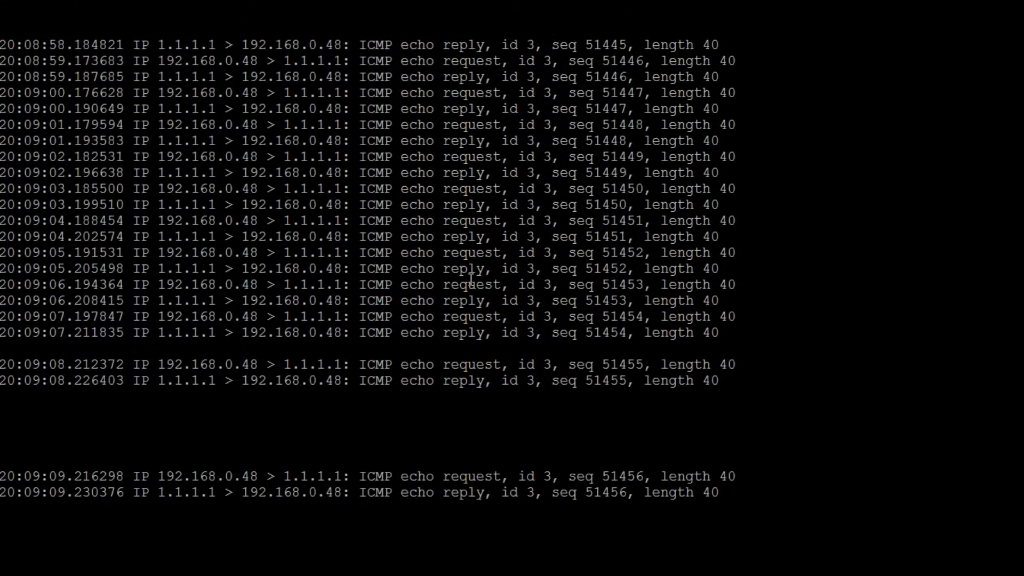
key(ctrl+l)
key(Return)
key(Return)
key(Return)
key(Return)
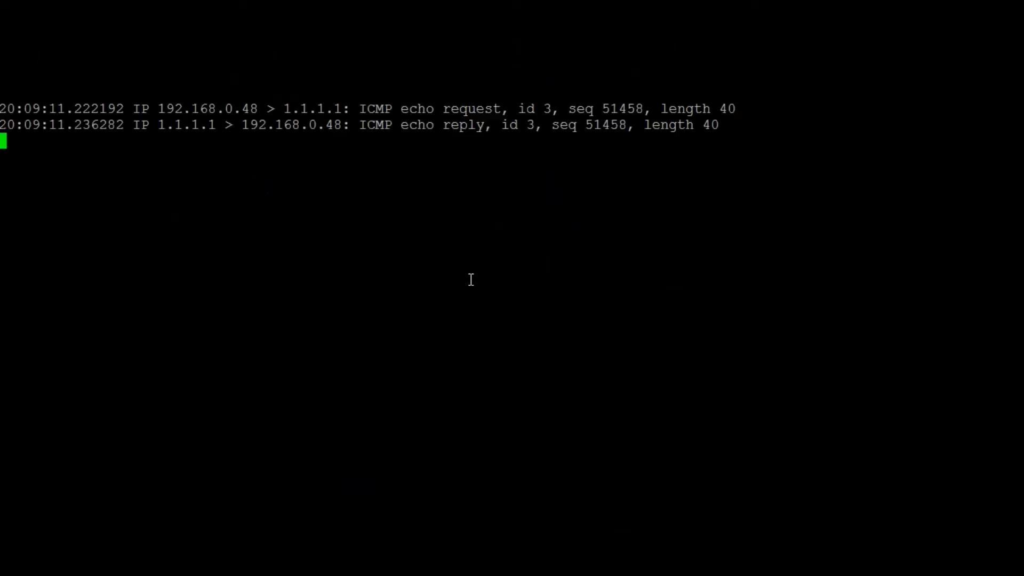
Re-enable CARP on the primary pfSense from its CARP status page and return to the secondary's capture
key(alt+Tab)
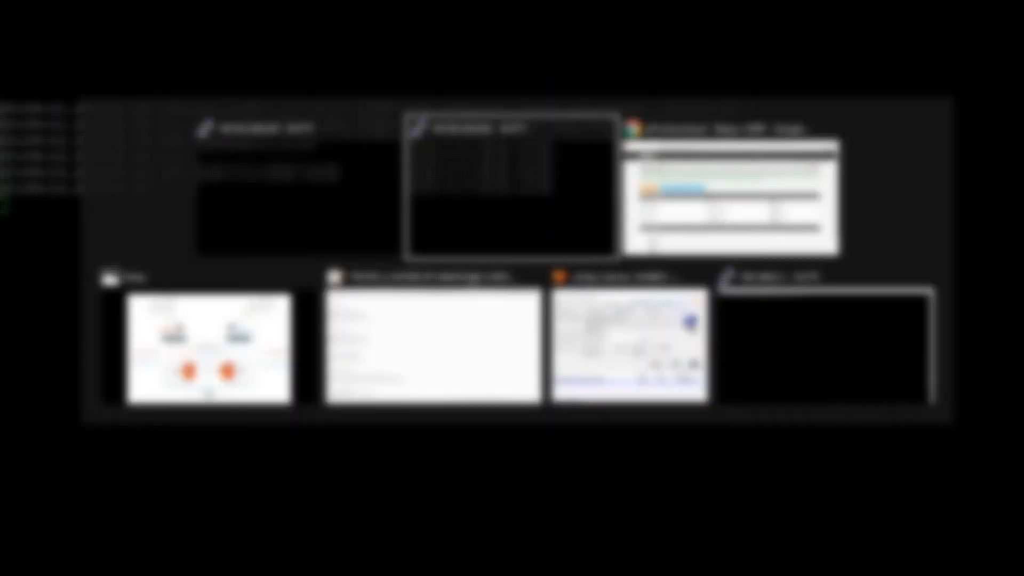
key(alt+Tab)
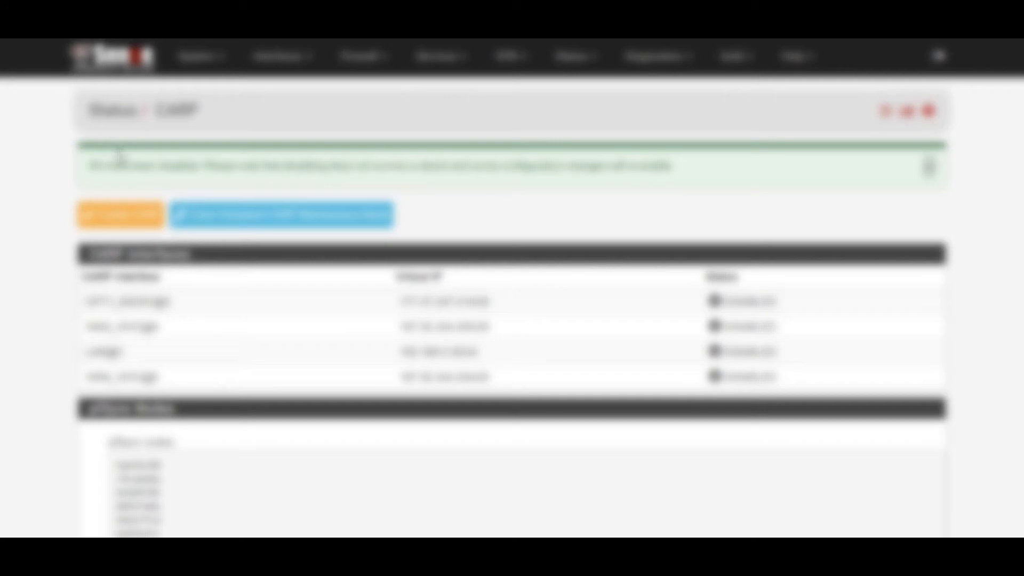
key(alt+Tab)
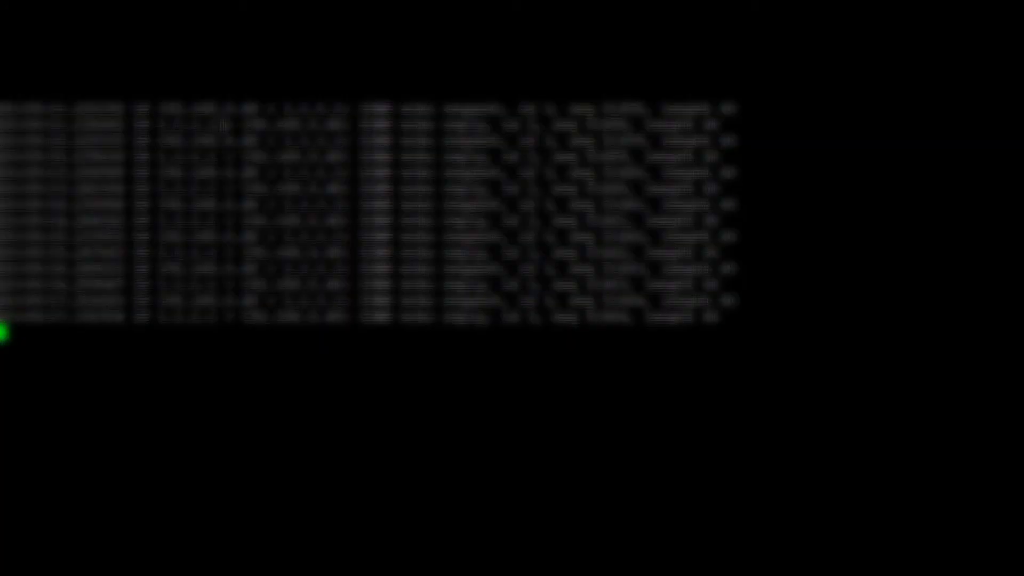
Compare the secondary's and primary's running captures, marking them with blank lines, to find which firewall carries the pings
key(Return)
key(Return)
key(Return)
key(Return)
key(Return)
key(Return)
key(Return)
key(Return)
key(Return)
key(Return)
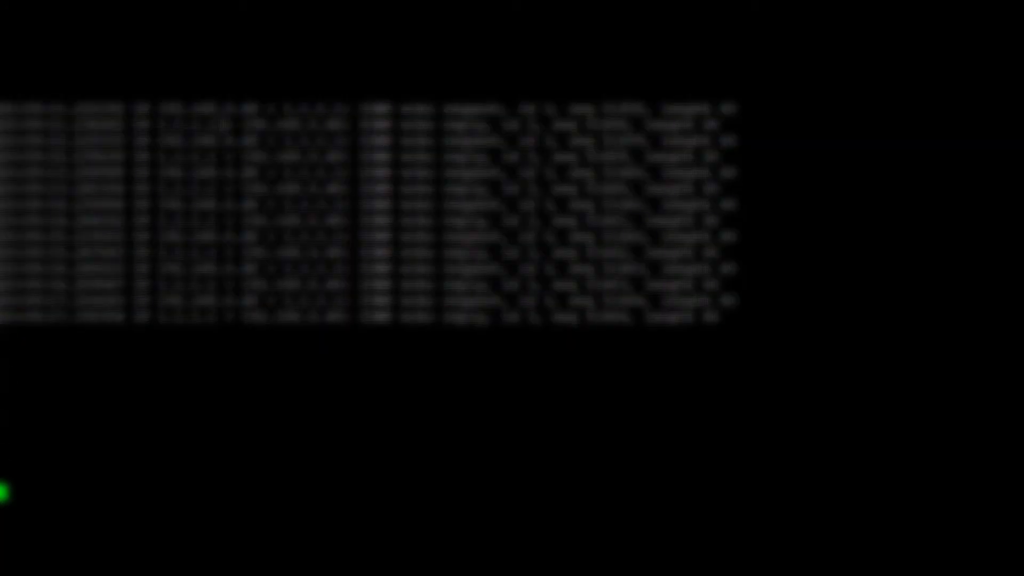
key(alt+Tab)
key(alt+Tab)
key(Return)
key(Return)
key(Return)
key(Return)
key(Return)
key(Return)
key(Return)
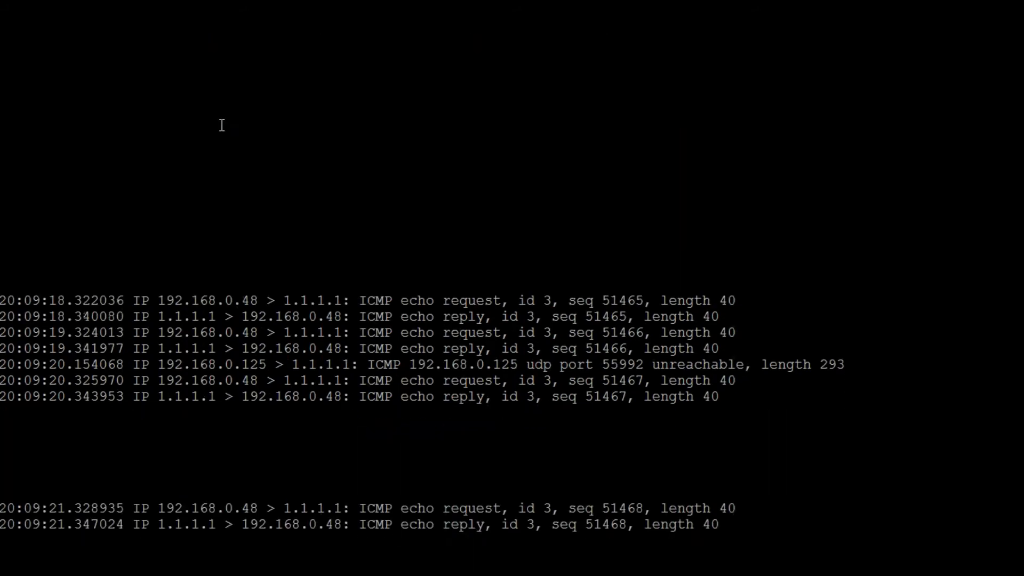
Restart the "tcpdump -ni igb0 icmp" capture on the primary, set new packets apart with blank lines and stop it
key(ctrl+c)
key(Up)
key(Return)
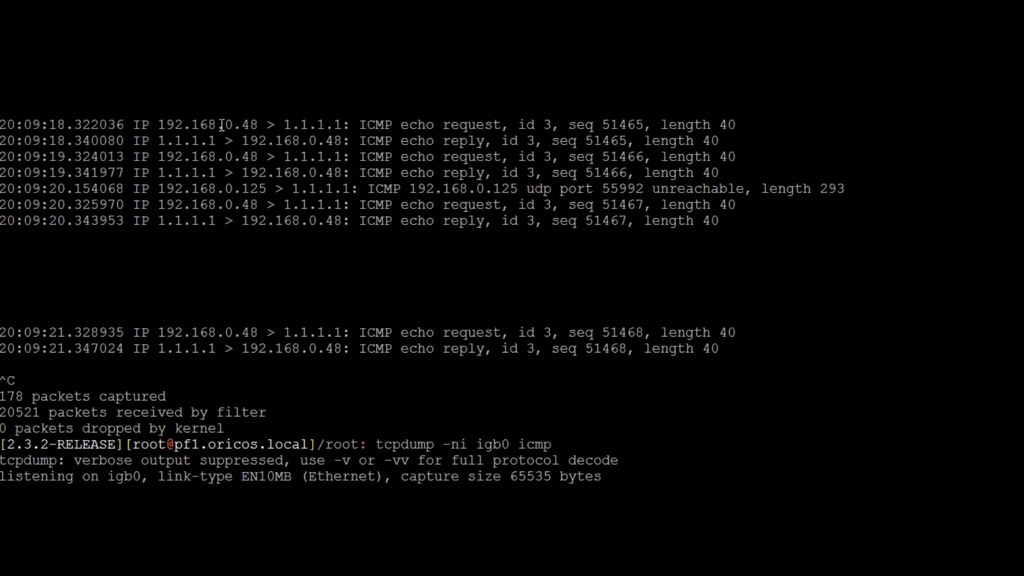
key(Return)
key(Return)
key(Return)
key(Return)
key(Return)
key(ctrl+c)
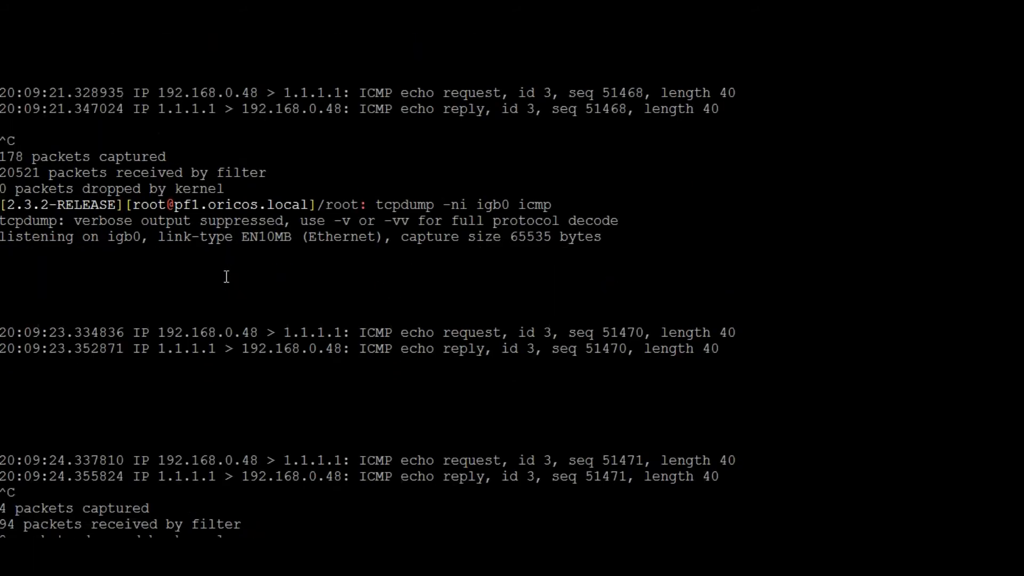
Clear the primary's terminal, run "tcpdump -ni igb0 icmp" again and stop it after several pings
drag(183, 205, 563, 200)
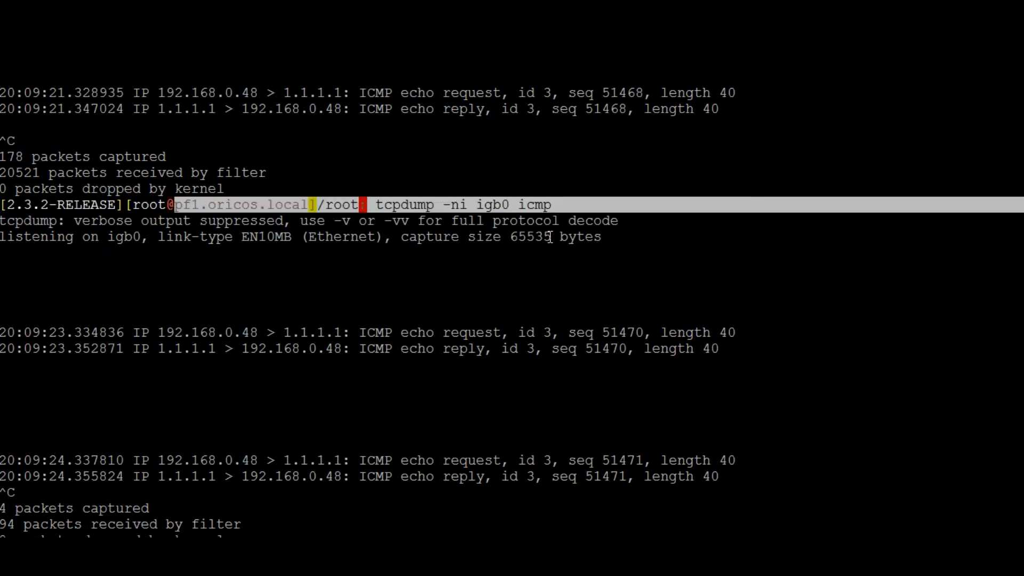
text(clear)
key(Return)
key(Return)
key(Up)
key(Up)
key(Return)
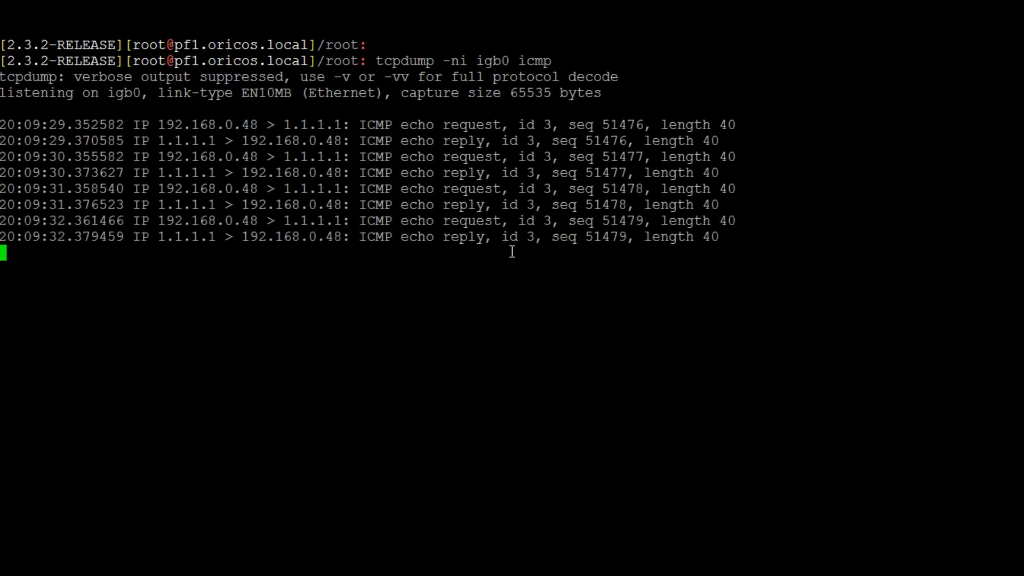
key(ctrl+c)
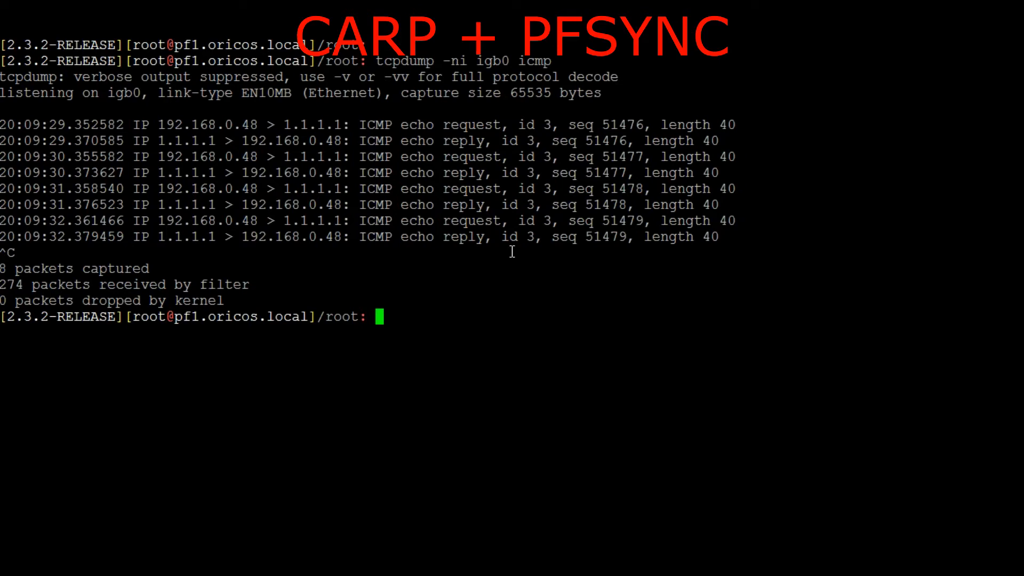
Clear the primary's terminal and list the LAN interface's configuration with "ifconfig igb0"
key(Return)
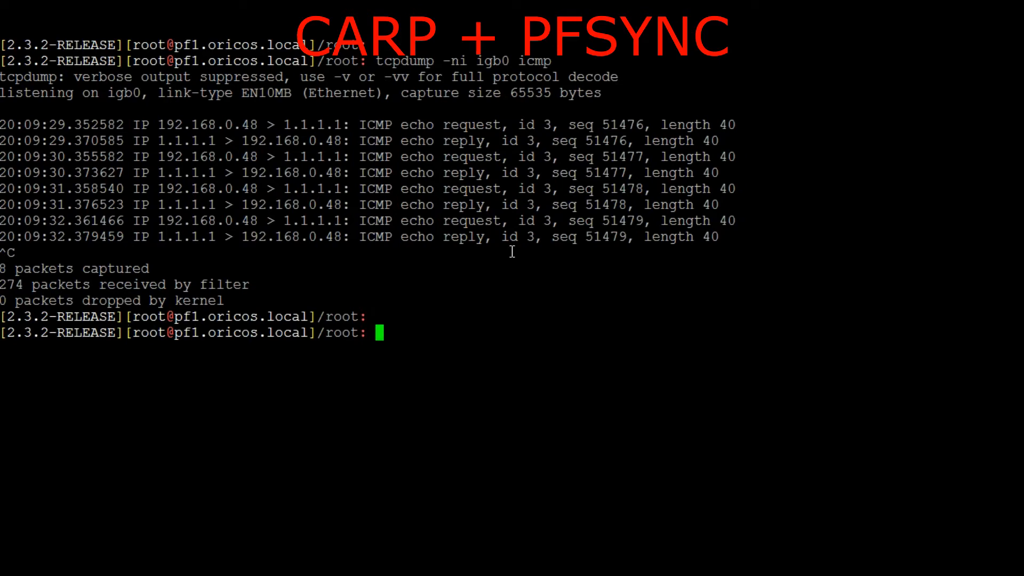
key(ctrl+l)
key(Return)
key(Return)
text(ifconfig igb)
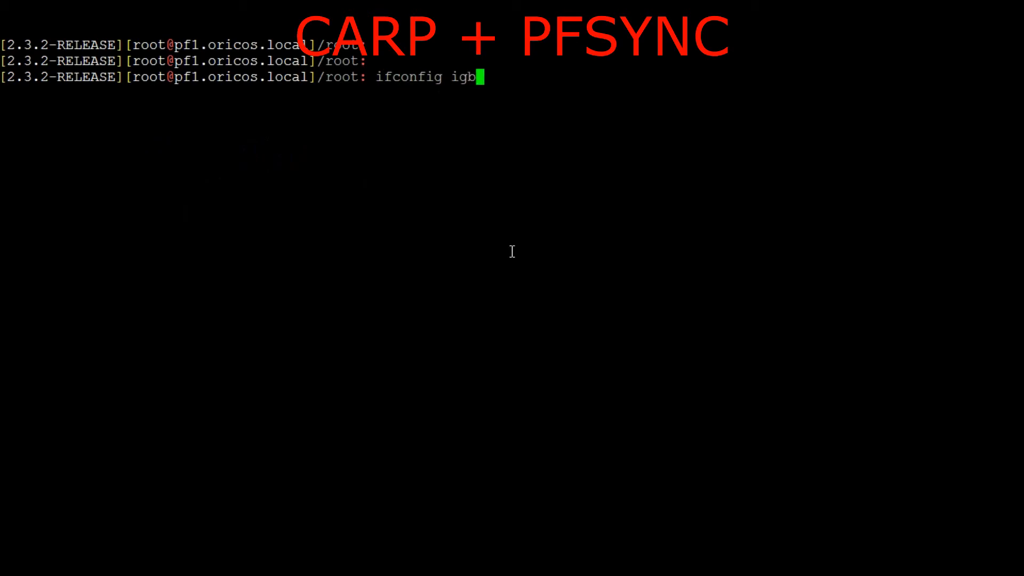
text(0)
key(Return)
Try to capture CARP traffic on the primary with "tcpdump igb0 carp"
text(tcpdump i)
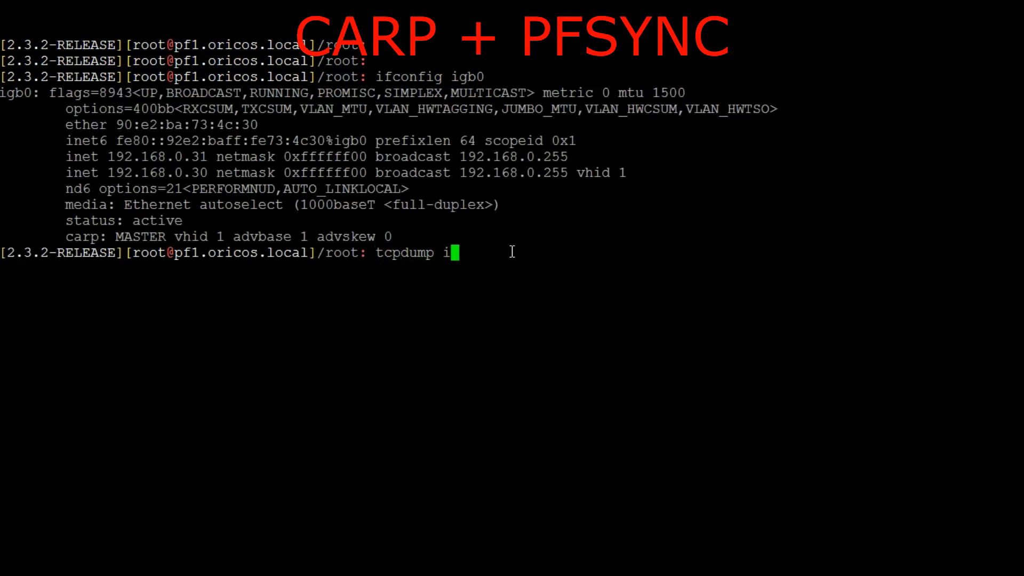
text(gb0 carp)
key(Return)
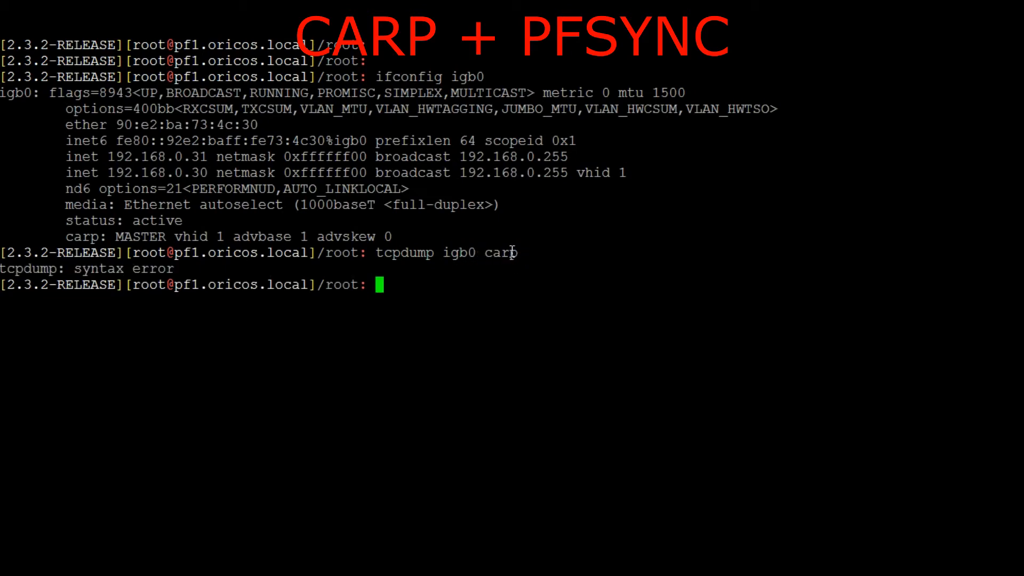
Correct the capture command by adding the -ni options and run "tcpdump -ni igb0 carp" on the primary
key(Up)
key(Left)
key(Left)
key(Left)
key(Left)
key(Left)
key(Left)
key(Left)
key(Left)
key(Left)
text(-ni)
key(Return)
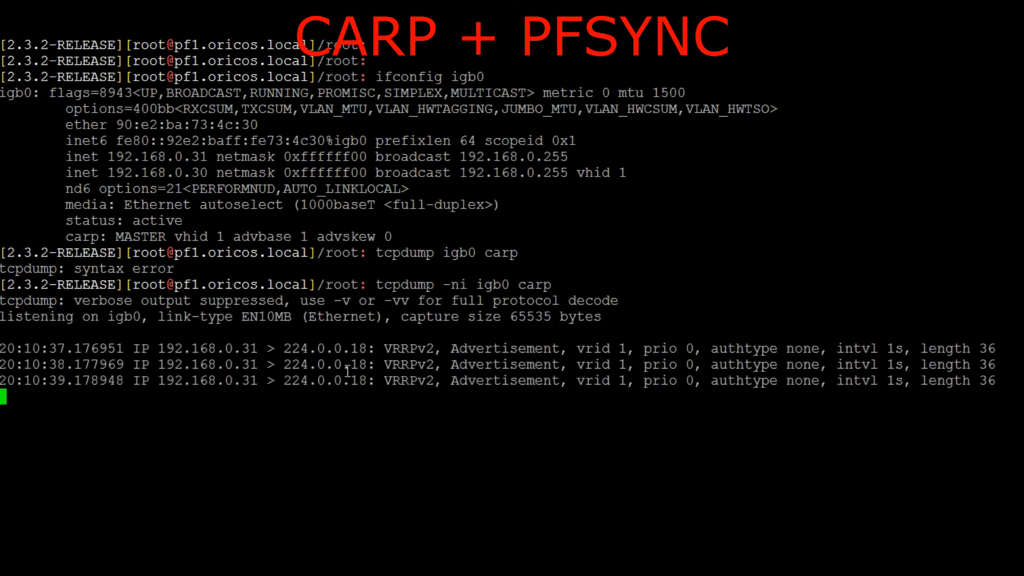
Restart the primary's CARP capture on a cleared terminal and stop it after a few advertisements
key(Return)
key(Return)
key(Return)
key(Return)
key(Return)
key(Return)
key(Return)
key(Return)
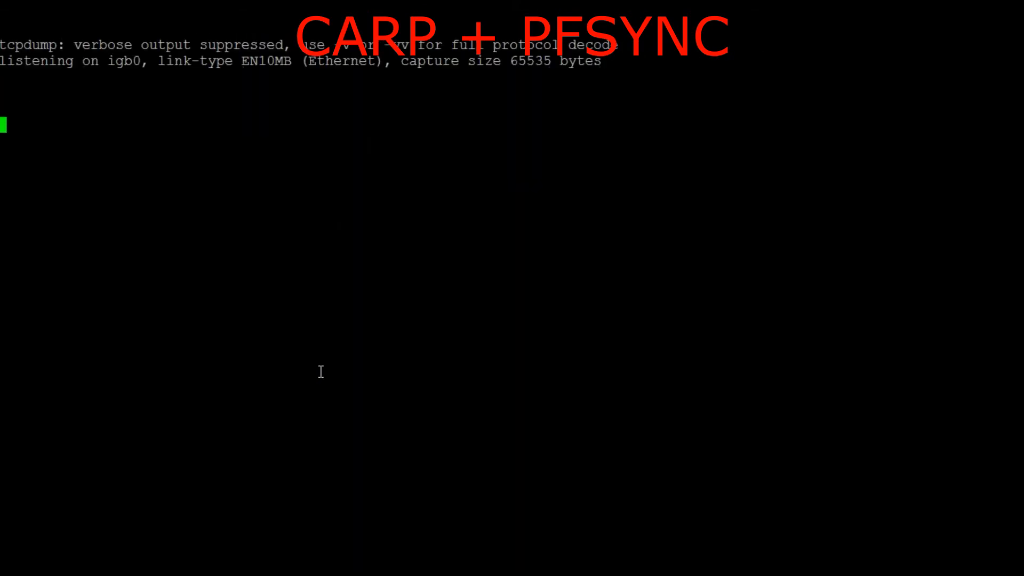
key(Return)
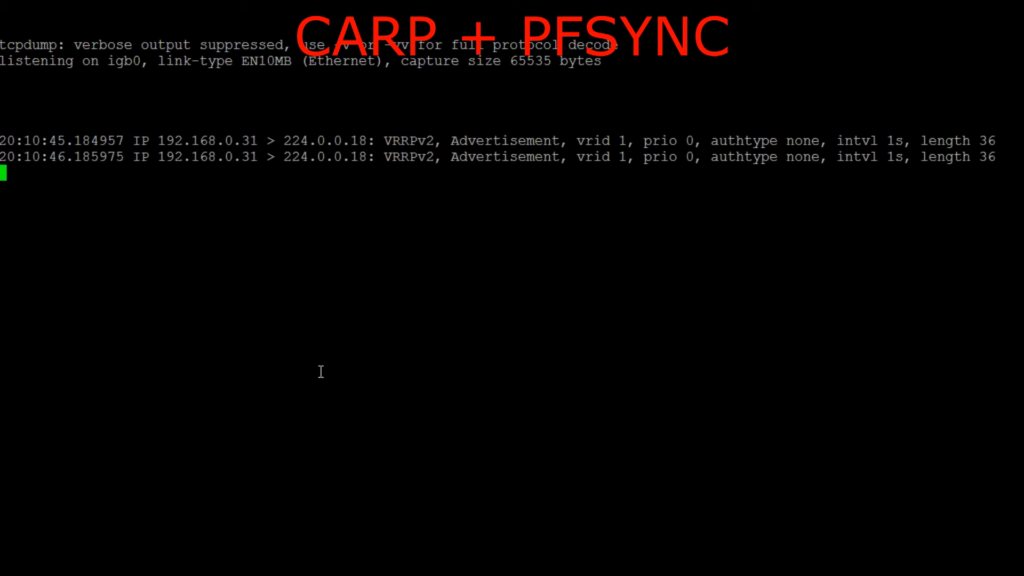
key(ctrl+c)
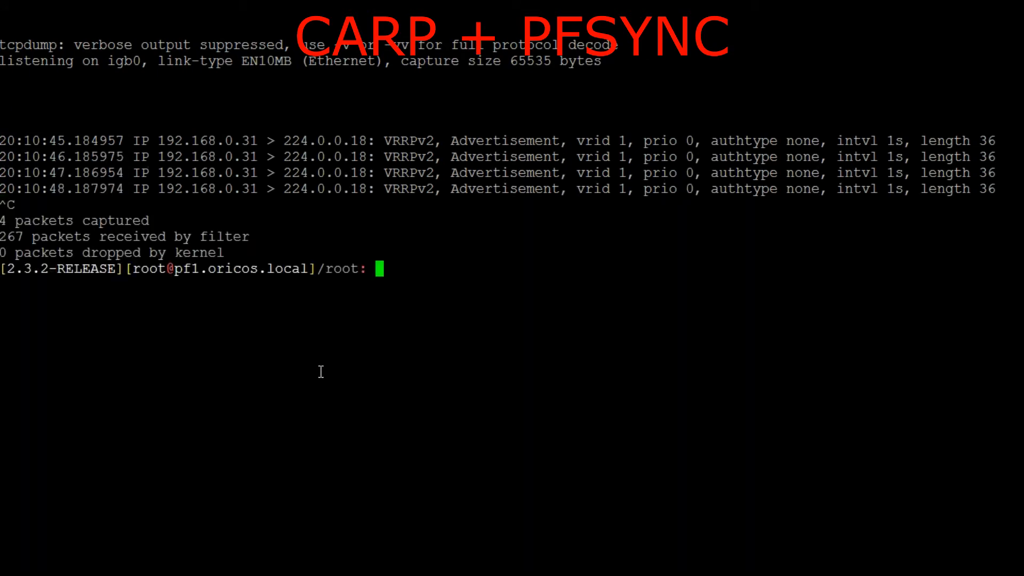
Examine the source address, the primary's host name and the multicast destination of the captured CARP advertisements
drag(152, 139, 247, 134)
drag(175, 269, 310, 269)
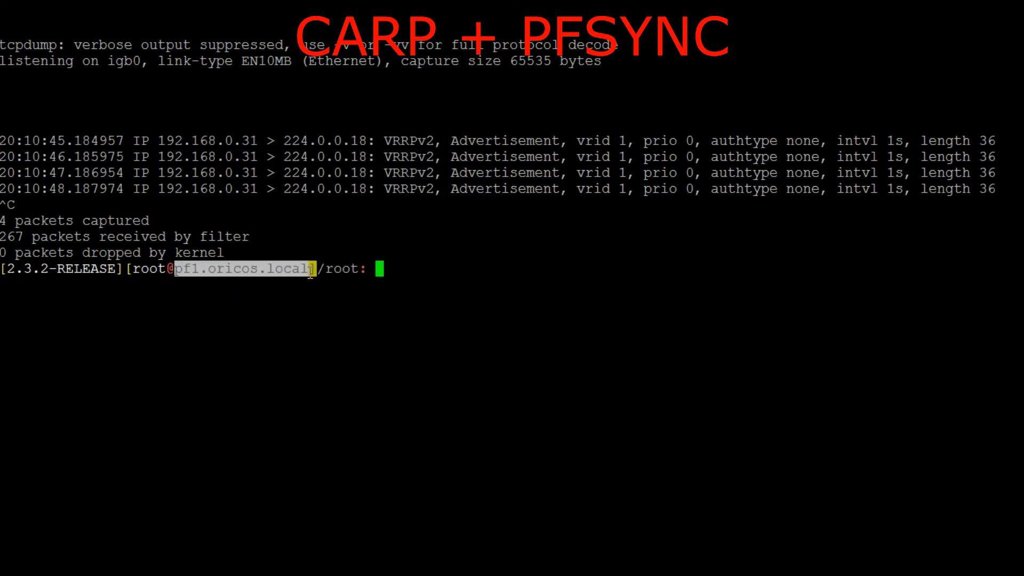
drag(281, 140, 364, 141)
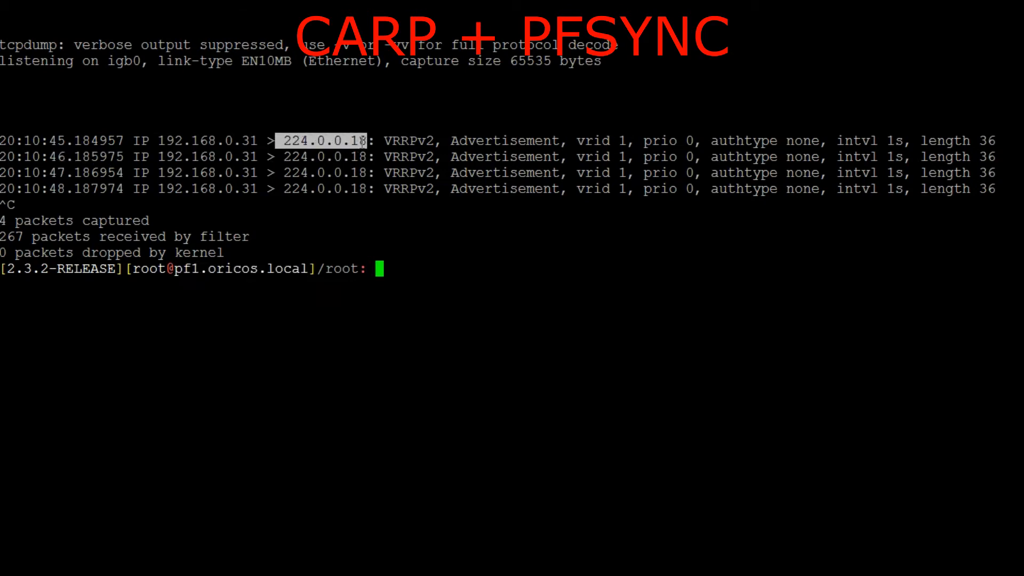
double_click(302, 142)
click(567, 49)
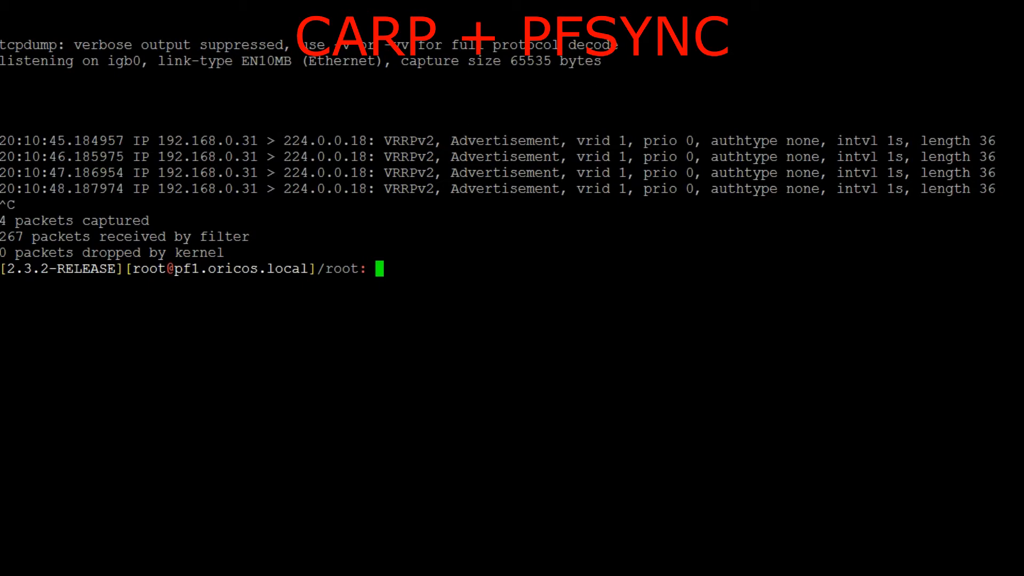
drag(1, 47, 535, 47)
click(535, 47)
Examine the protocol, advertisement type, interval, vrid, prio and authtype fields of the first captured CARP packet
double_click(389, 143)
triple_click(412, 144)
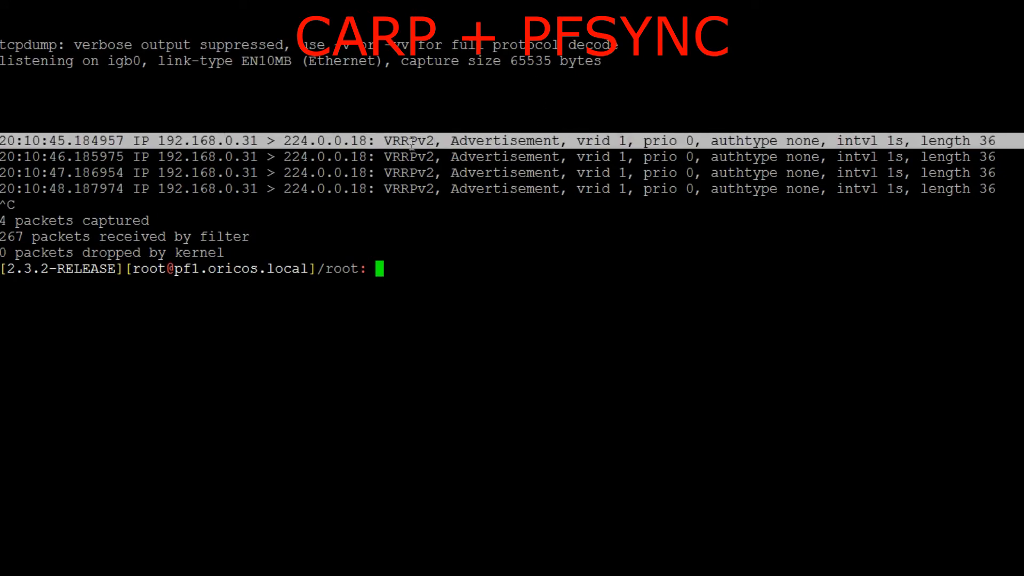
click(413, 144)
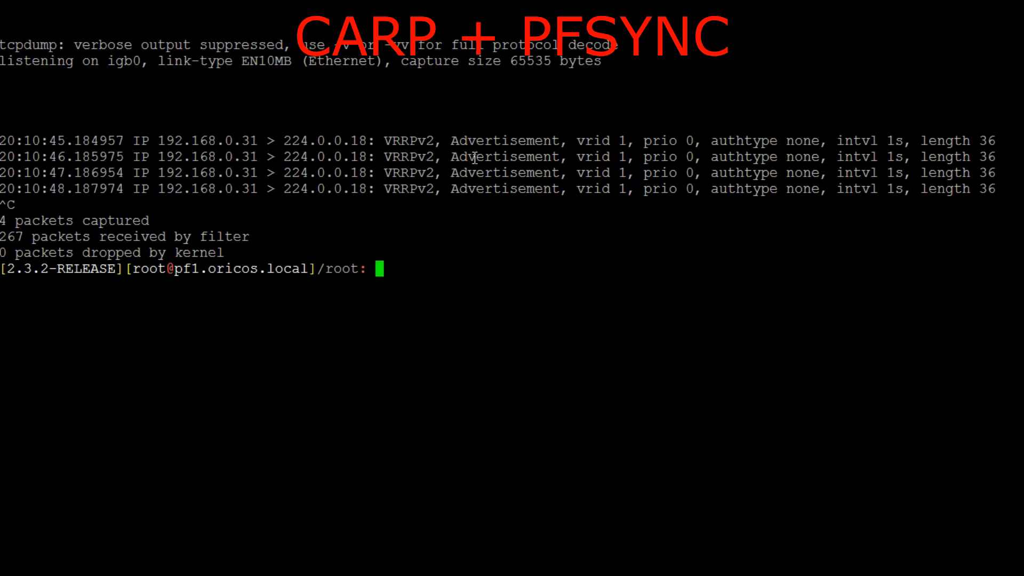
double_click(538, 141)
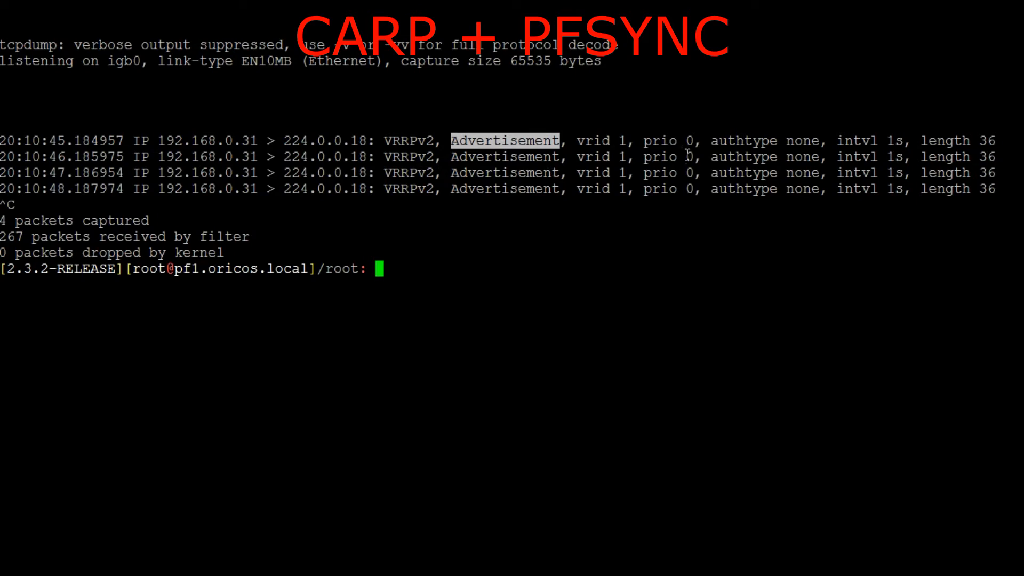
drag(842, 140, 904, 141)
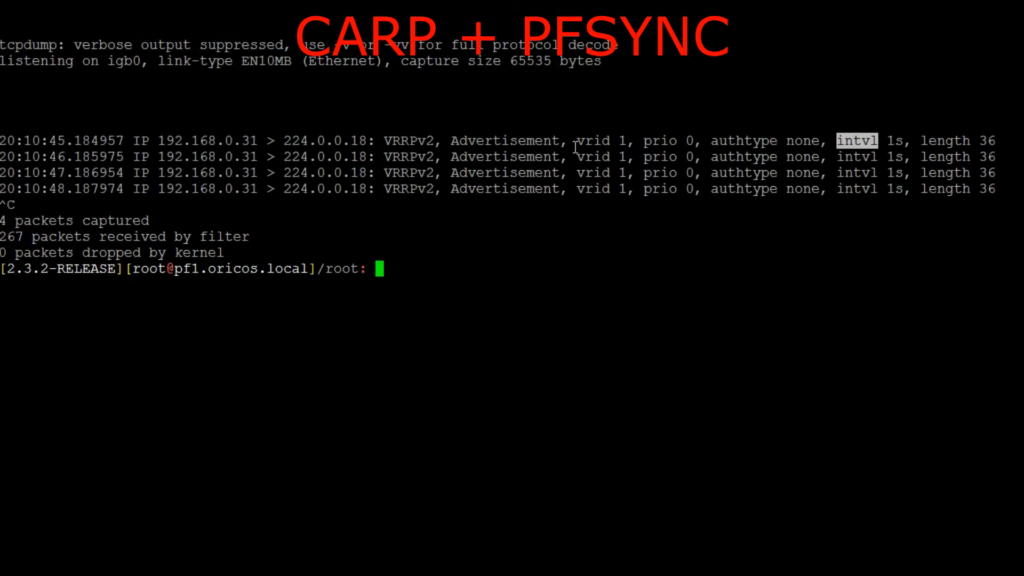
drag(577, 141, 627, 141)
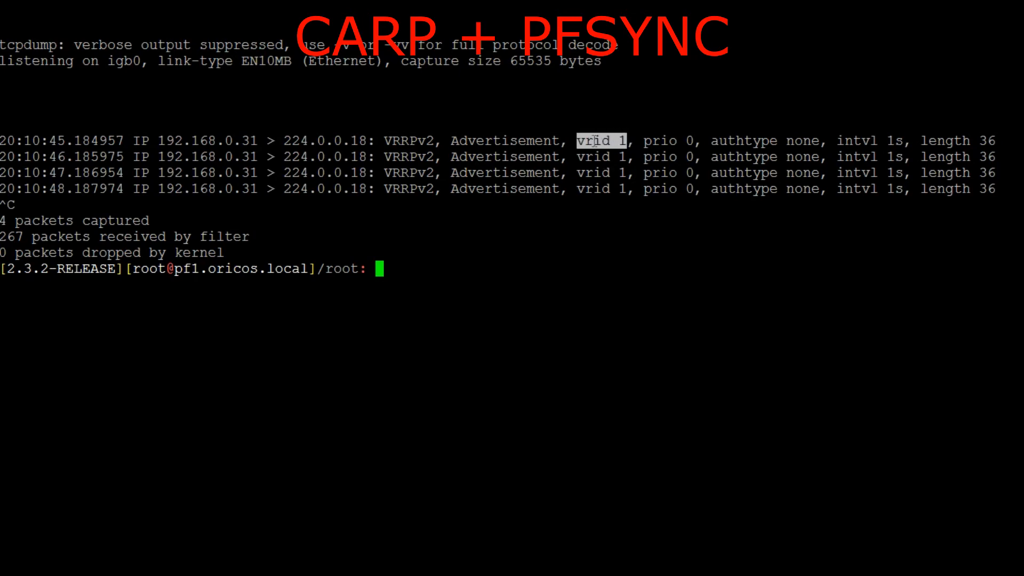
double_click(671, 141)
double_click(722, 141)
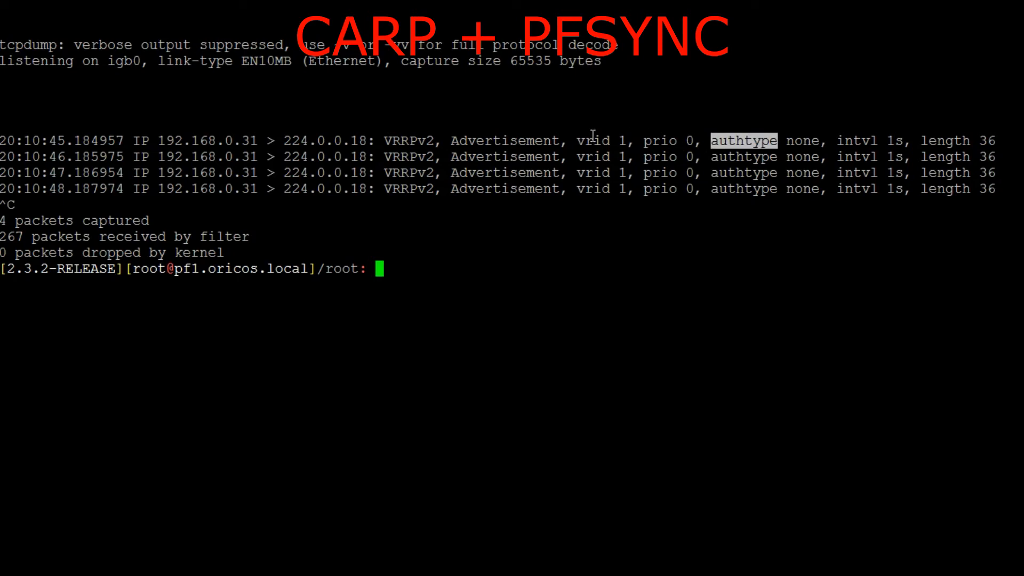
Run "tcpdump -ni igb0 carp" again on the primary, clear its output and leave the capture running
key(Return)
key(Up)
key(Return)
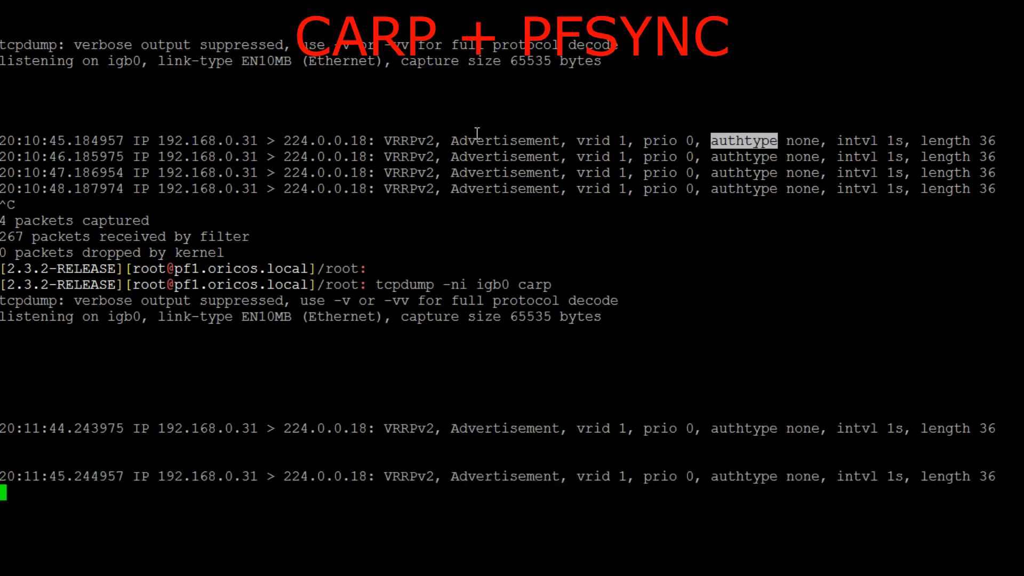
key(ctrl+l)
key(Return)
key(Return)
key(Return)
key(Return)
key(Return)
key(Return)
key(Return)
key(Return)
key(Return)
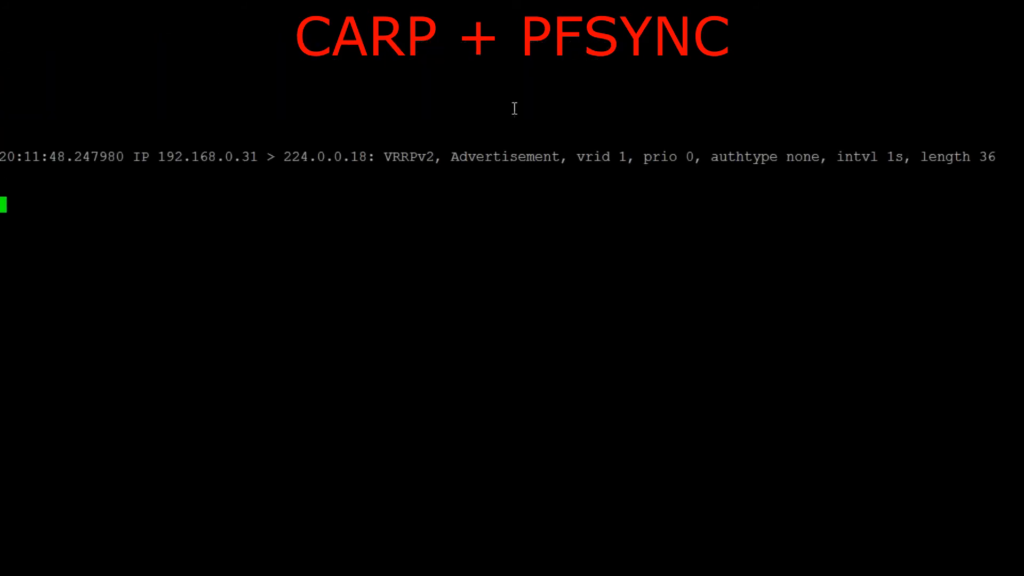
drag(200, 156, 791, 204)
Temporarily disable CARP on the primary pfSense from its CARP status page
key(alt+Tab)
key(alt+Tab)
click(198, 223)
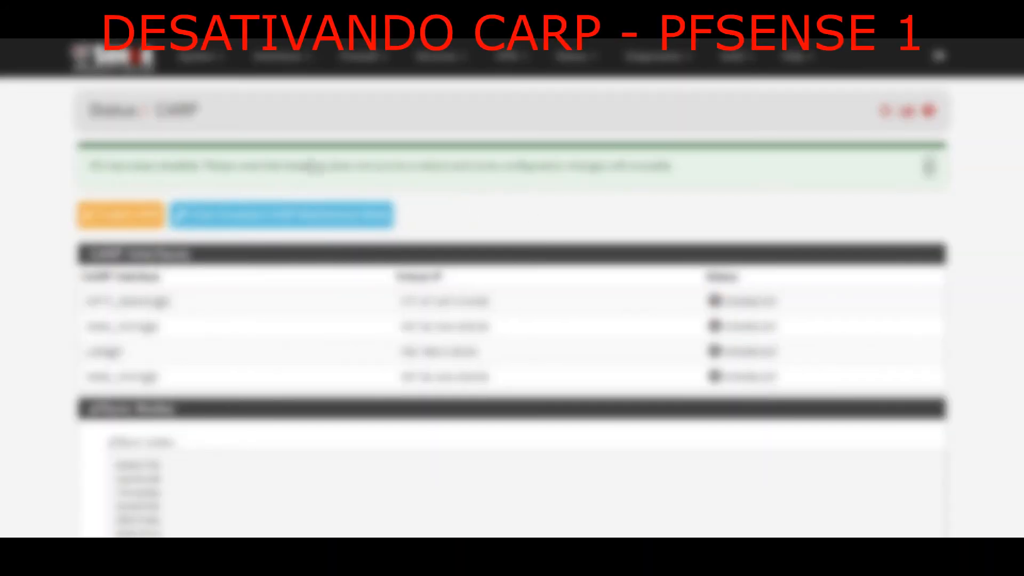
Watch the running CARP capture on the primary, inserting blank lines between the incoming advertisements to tell them apart
key(alt+Tab)
key(Return)
key(Return)
key(Return)
key(Return)
key(Return)
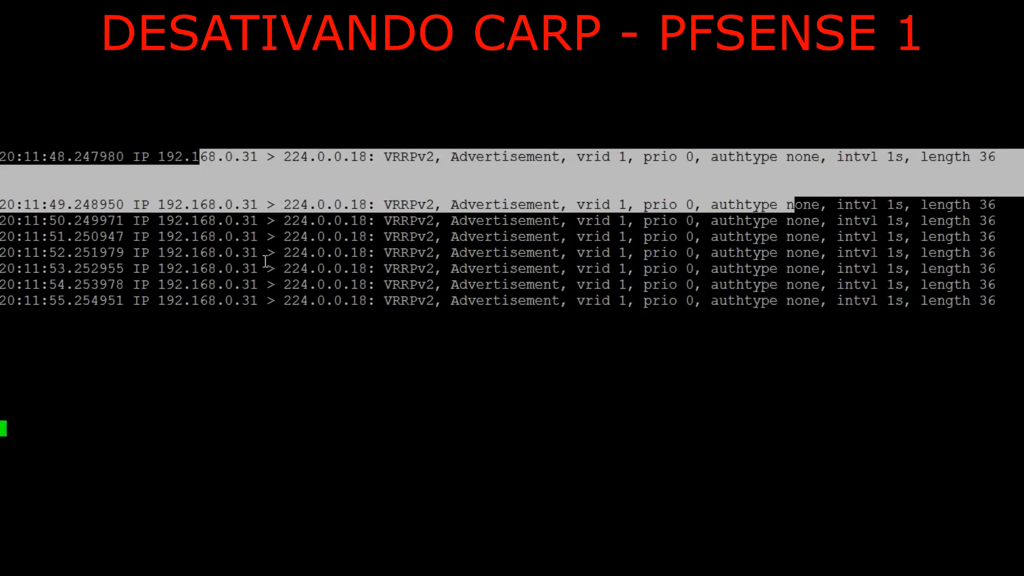
key(Return)
key(Return)
key(Return)
scroll(272, 256, up, 1)
scroll(299, 367, down, 1)
key(Return)
key(Return)
key(Return)
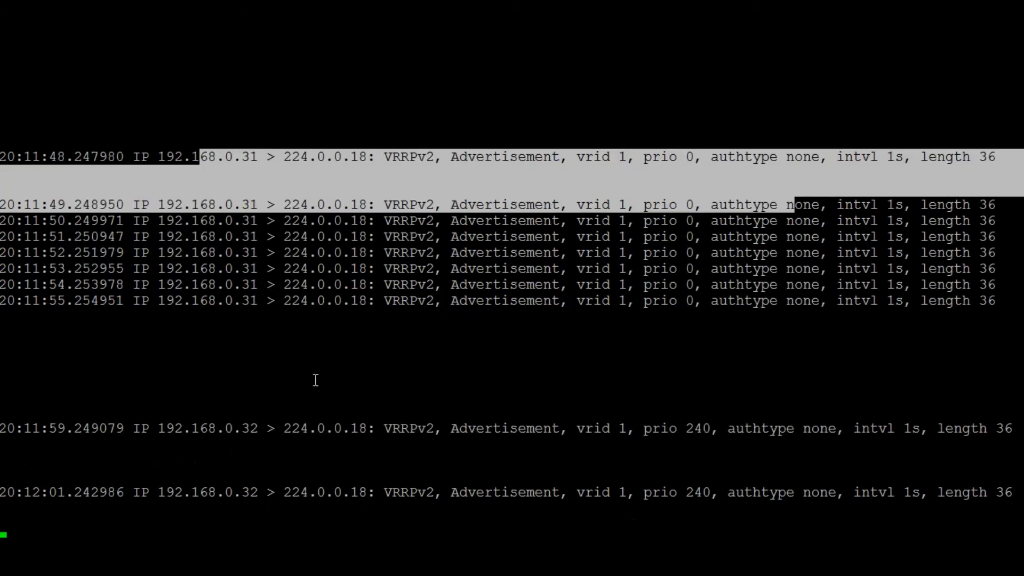
key(Return)
key(Return)
key(Return)
key(Return)
key(Return)
key(Return)
key(Return)
key(Return)
key(Return)
key(Return)
key(Return)
key(Return)
key(Return)
key(Return)
key(Return)
key(Return)
key(Return)
key(Return)
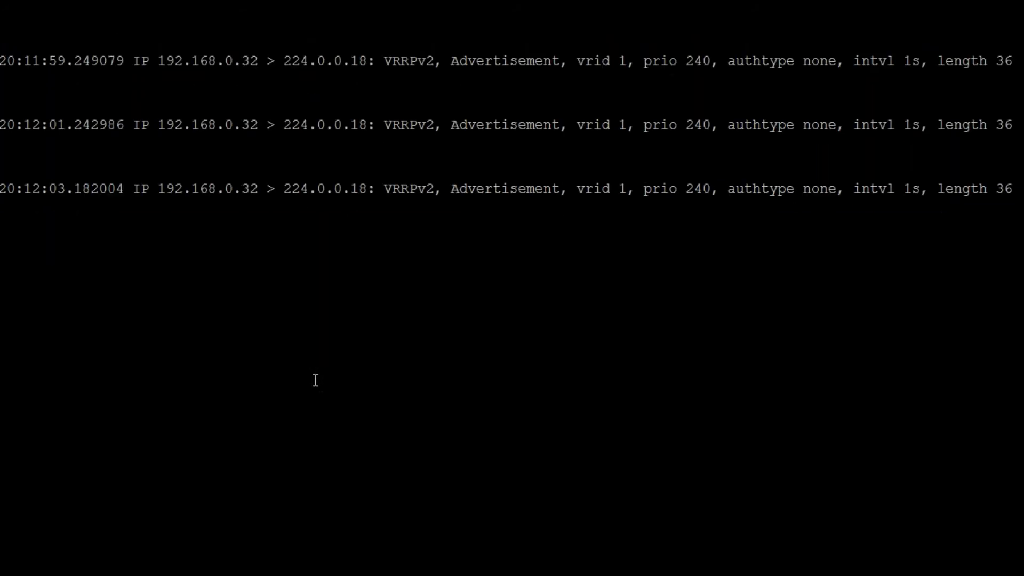
Stop the current capture on the primary, run "tcpdump -ni igb0 carp" again to collect several advertisements, and stop it
key(ctrl+c)
key(ctrl+l)
key(Return)
key(Return)
key(Return)
key(Return)
key(Return)
key(Return)
key(ctrl+c)
key(Up)
key(Return)
key(Return)
drag(170, 208, 550, 203)
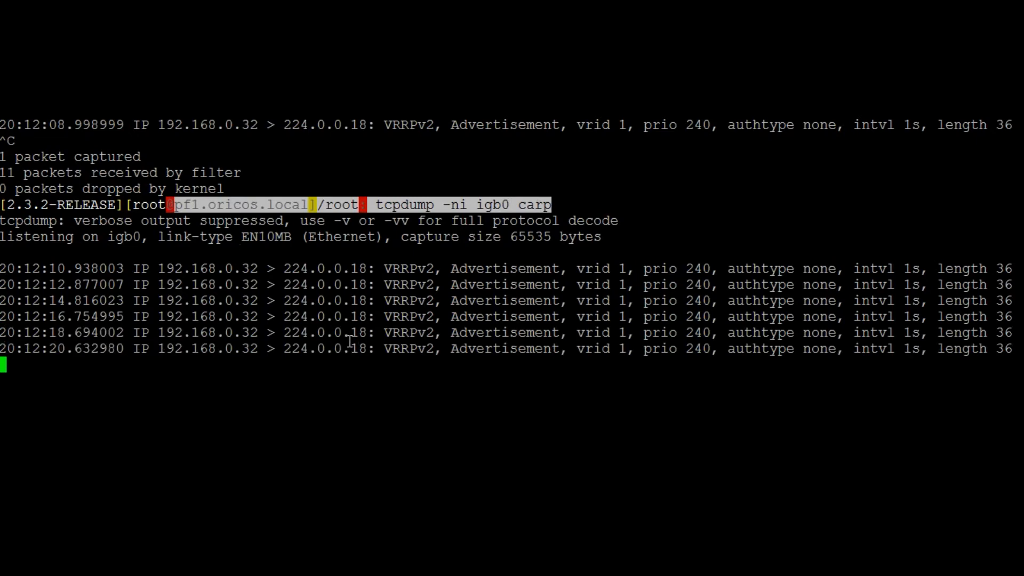
key(ctrl+c)
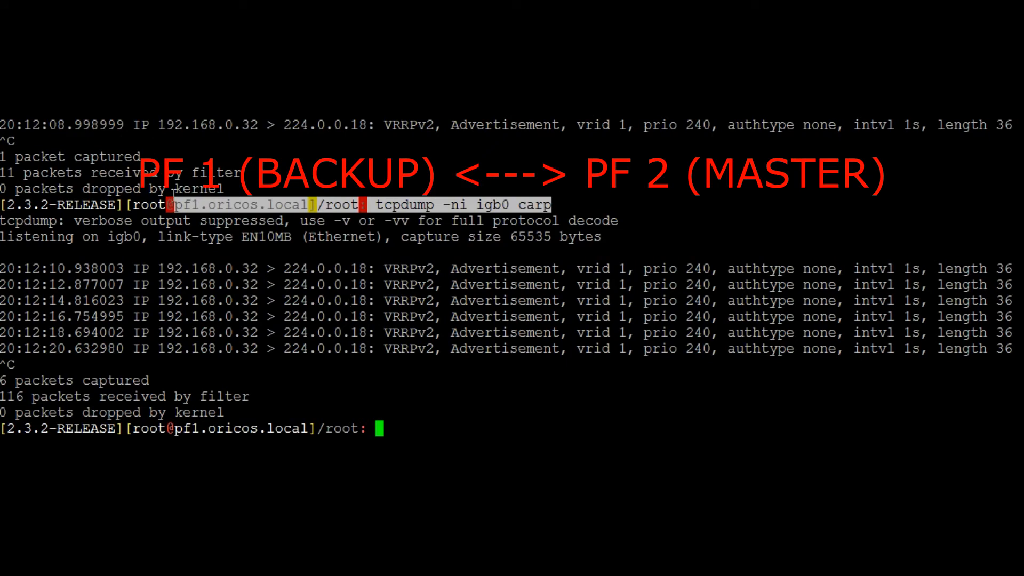
Examine the source address, full packet line and intvl field of the CARP advertisements captured with CARP disabled on the primary
click(166, 272)
drag(166, 272, 253, 269)
click(253, 269)
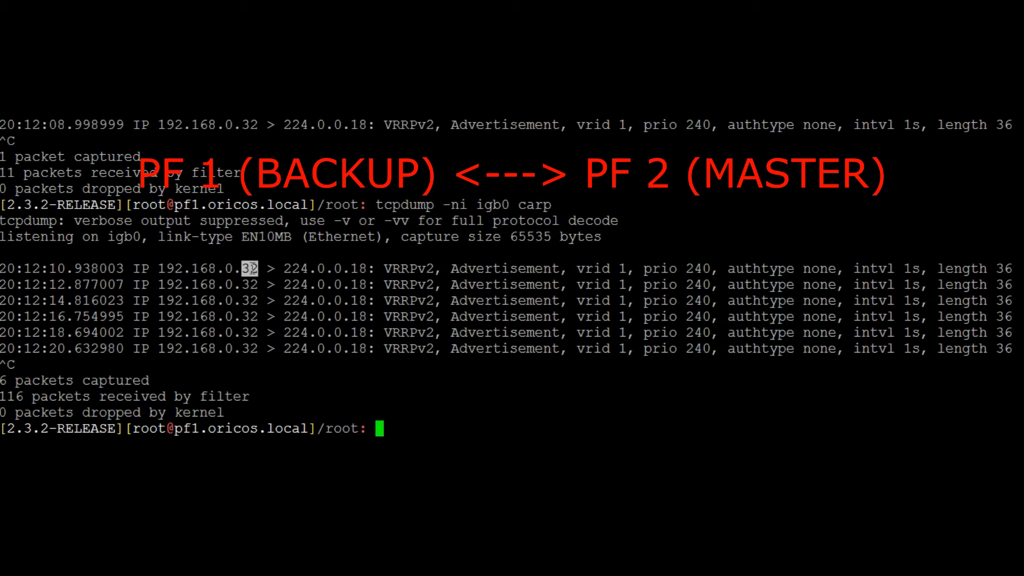
triple_click(294, 271)
click(491, 297)
drag(921, 270, 853, 270)
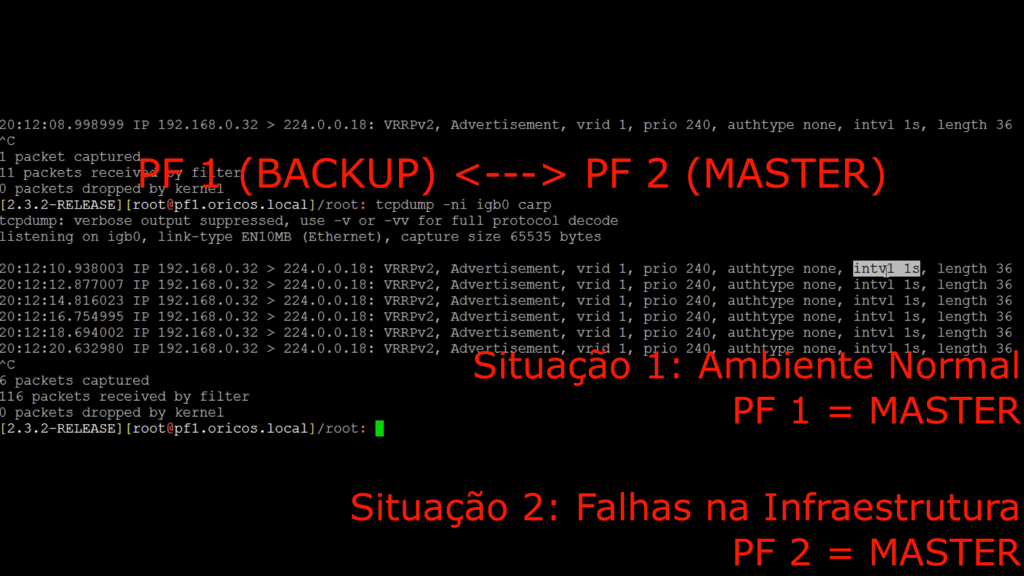
drag(159, 285, 259, 284)
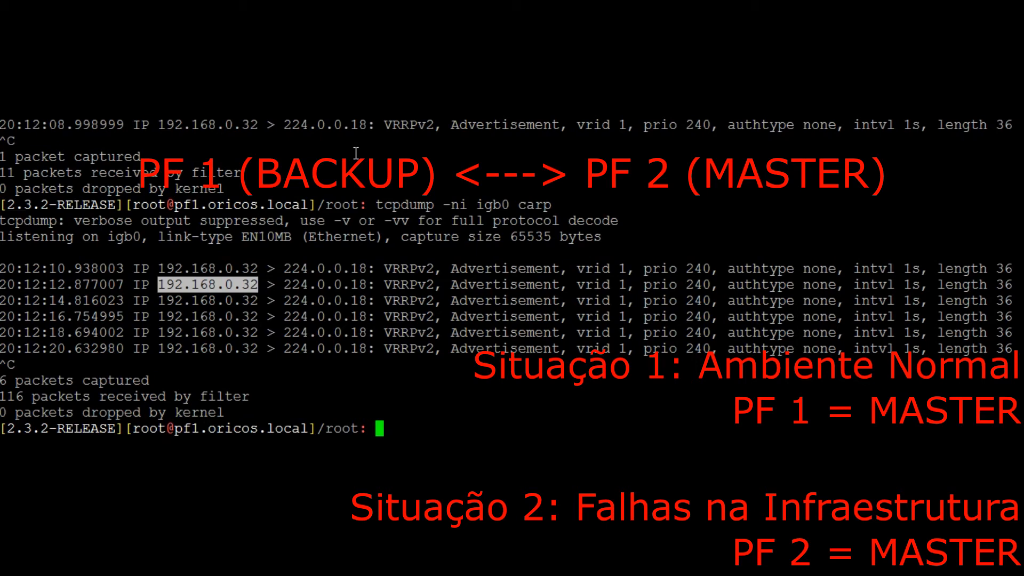
click(259, 311)
drag(160, 301, 932, 295)
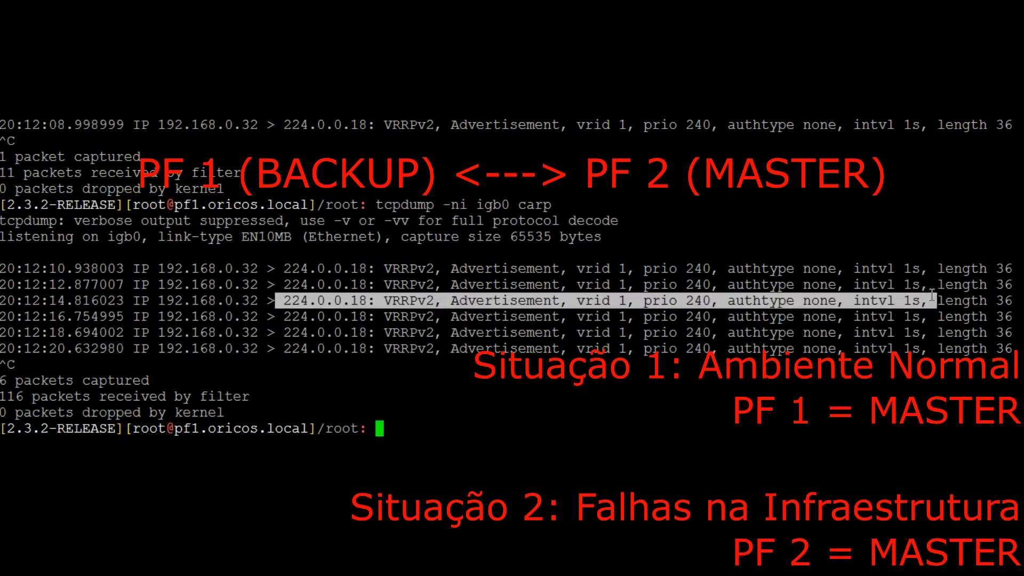
triple_click(933, 297)
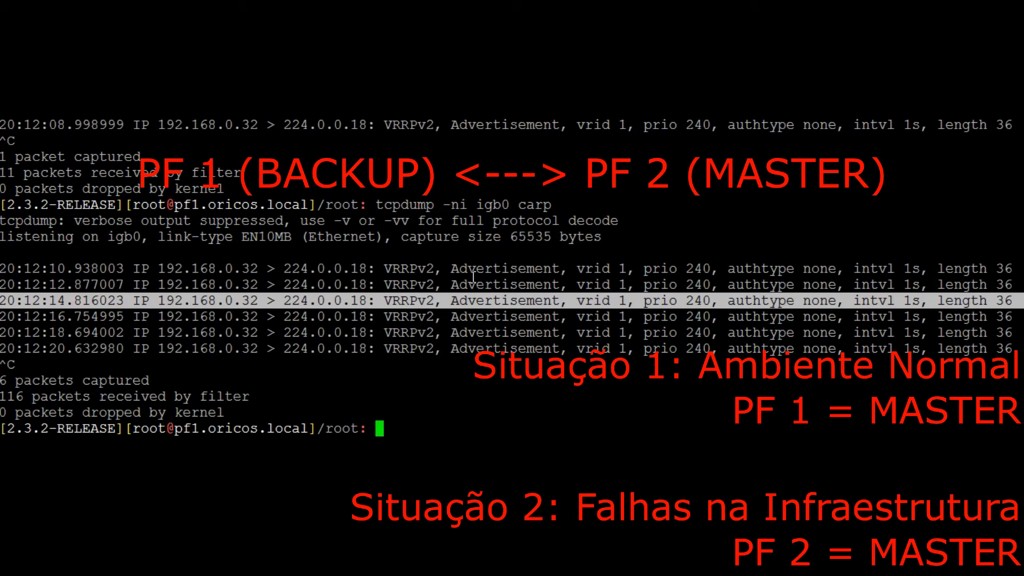
Check the primary's host name, and examine the host name and carp state line in the secondary's terminal
drag(180, 428, 308, 429)
key(alt+Tab)
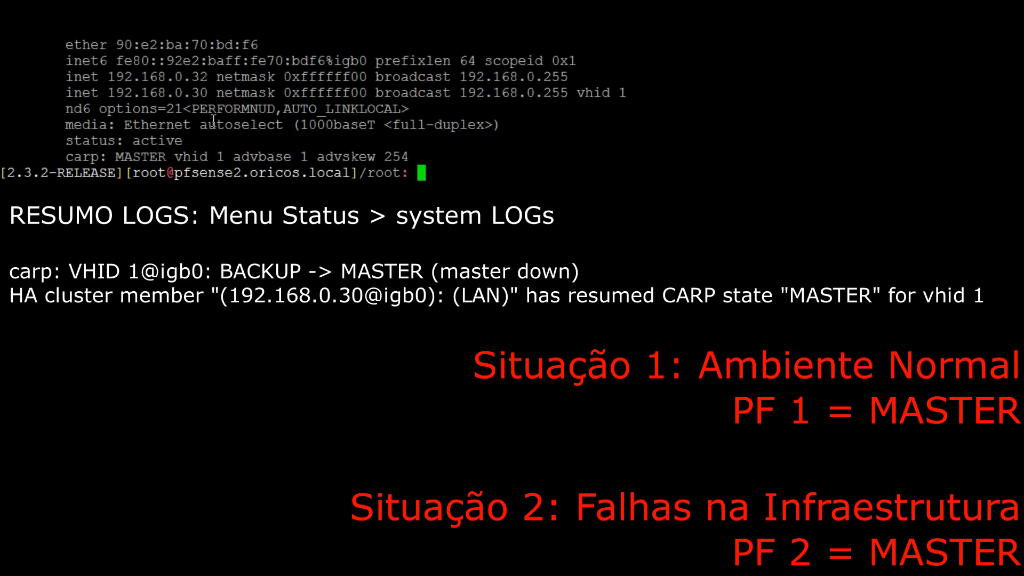
drag(169, 173, 241, 173)
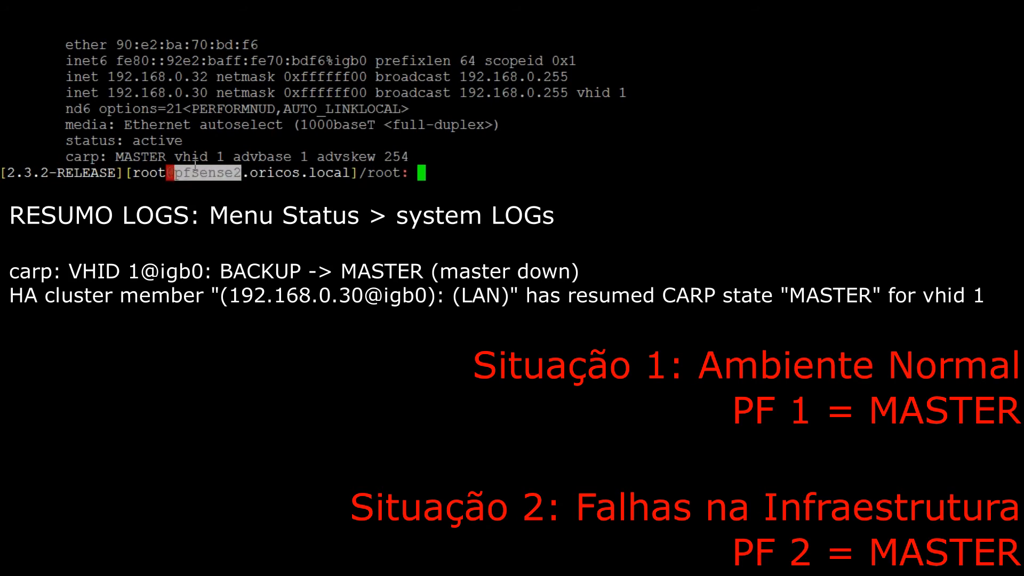
drag(116, 157, 162, 158)
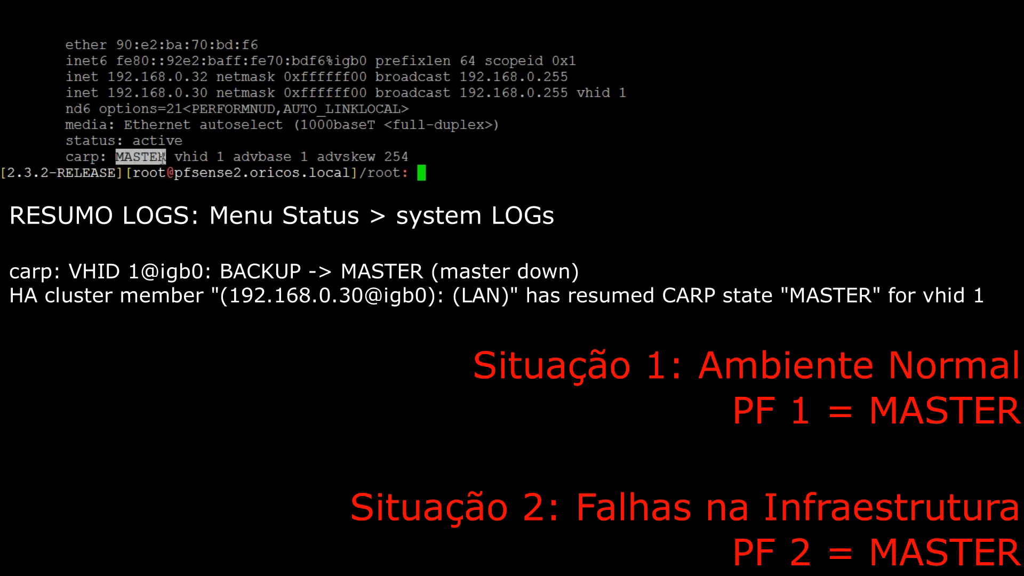
triple_click(162, 159)
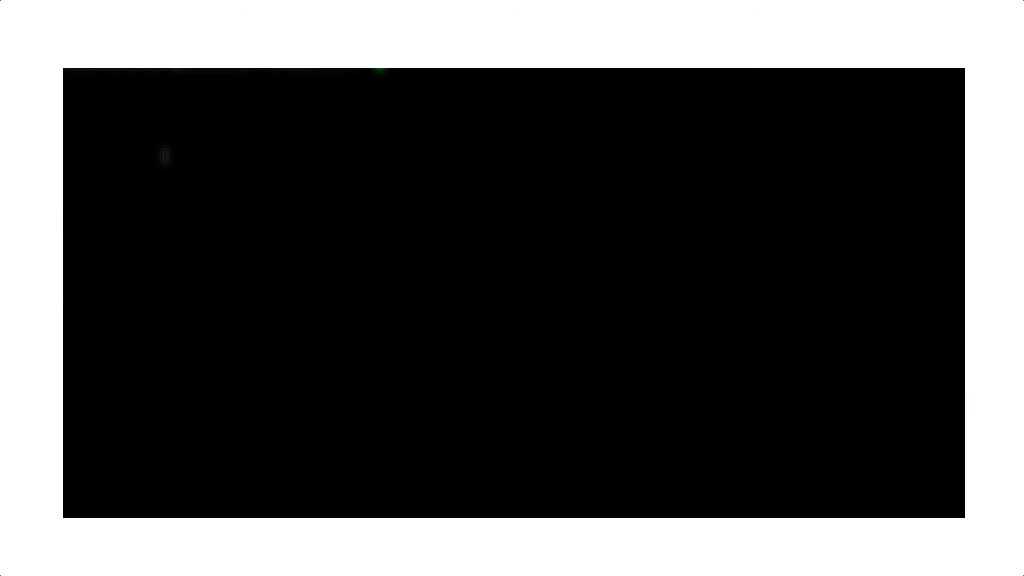
Re-enable CARP on the primary pfSense from its CARP status page and return to the primary's shell prompt
key(alt+Tab)
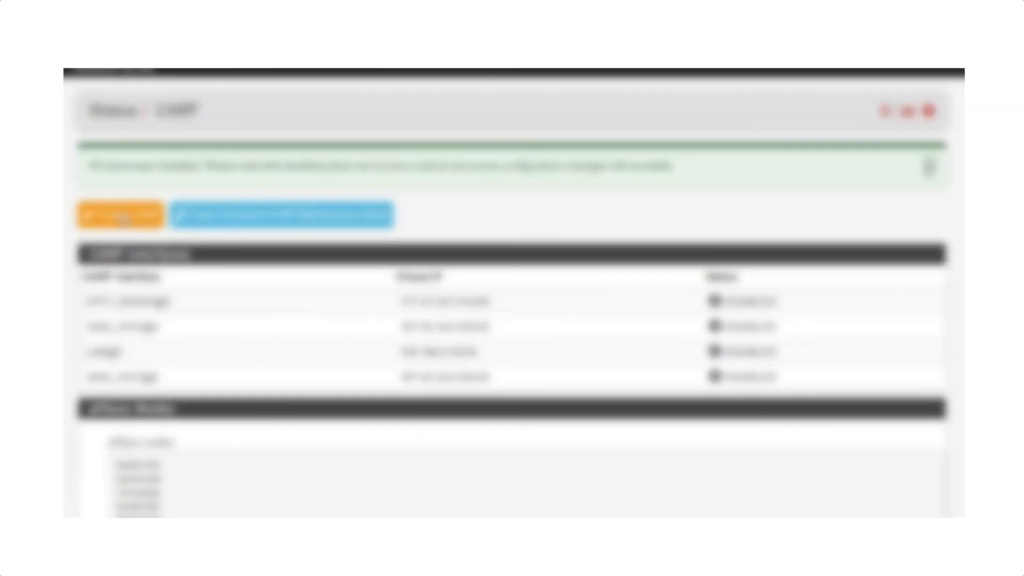
click(126, 215)
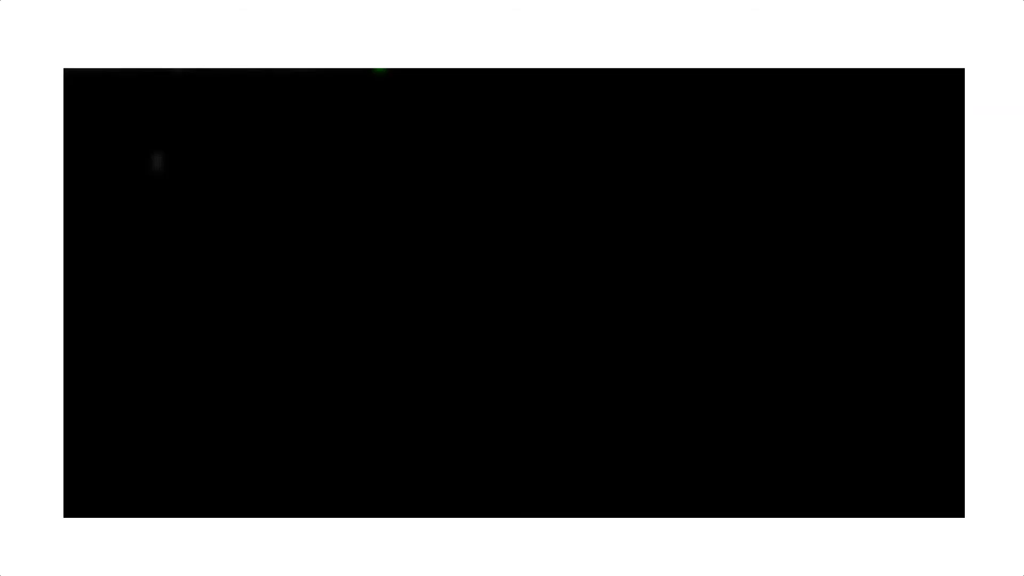
key(Return)
key(Return)
key(Return)
key(Return)
key(Return)
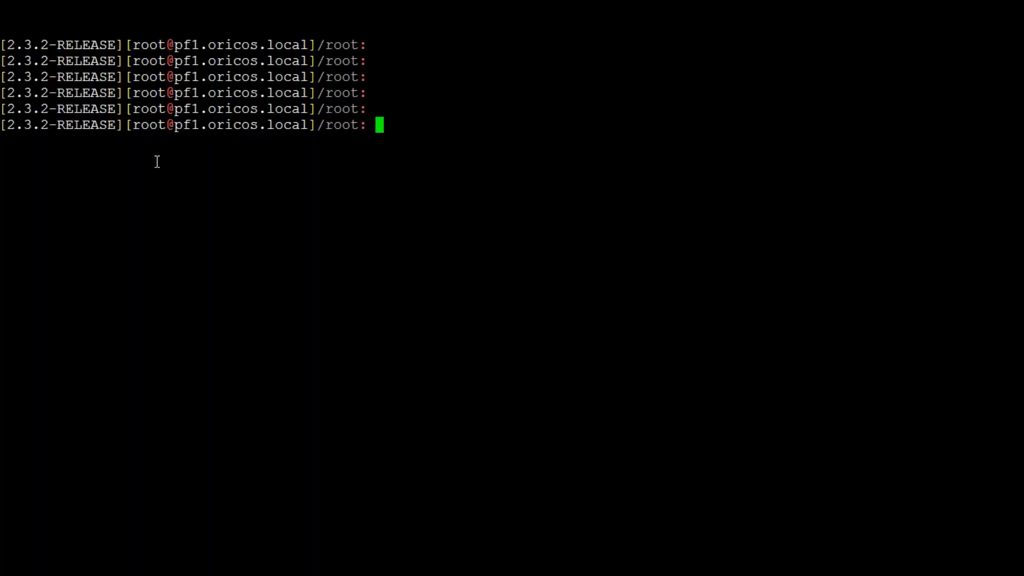
Run "ifconfig em1" on the primary and examine the inet address of the sync interface
text(ifconfig em1)
key(Return)
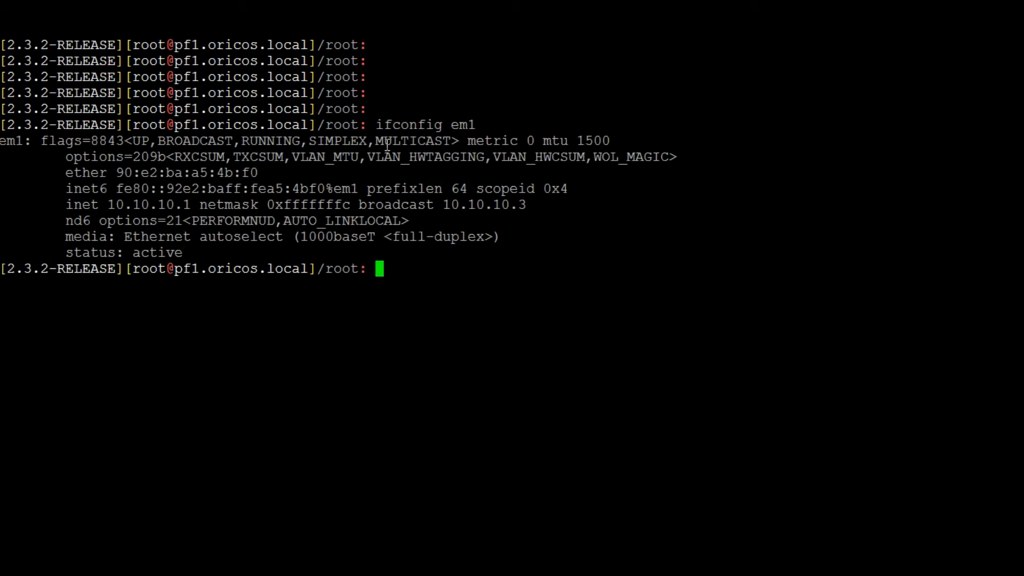
drag(104, 204, 189, 204)
key(alt+Tab)
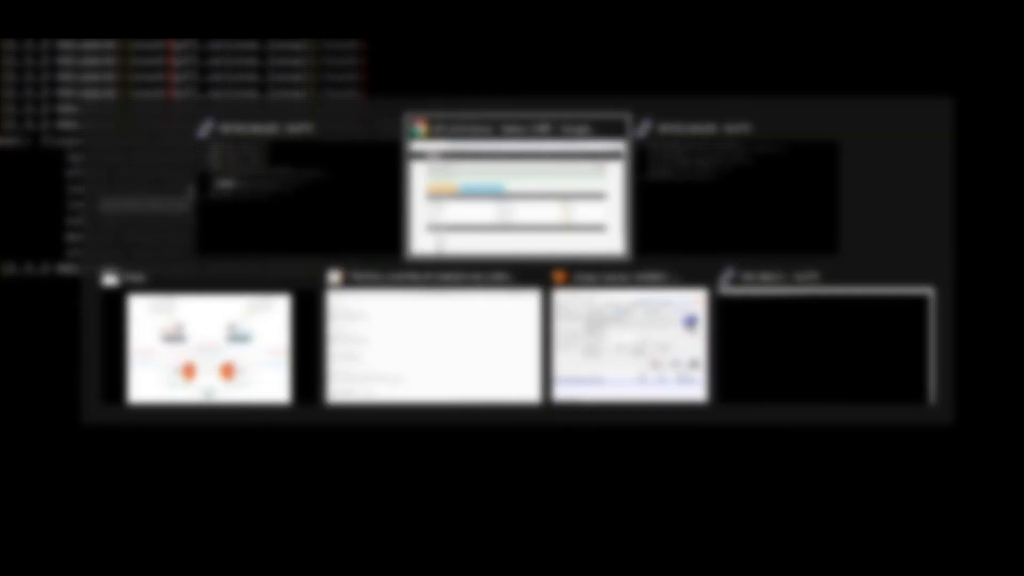
key(alt+Tab)
key(alt+Tab)
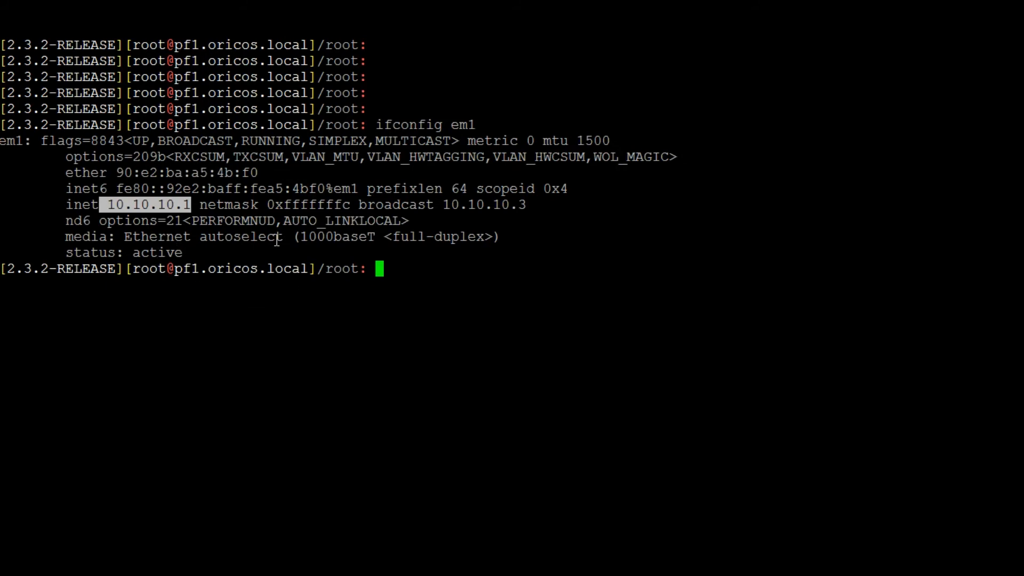
Try to capture the state synchronization traffic on the primary with "tcpdump -ni em1 pfsync"
text(tcpd)
key(Tab)
key(Tab)
text(u)
key(Tab)
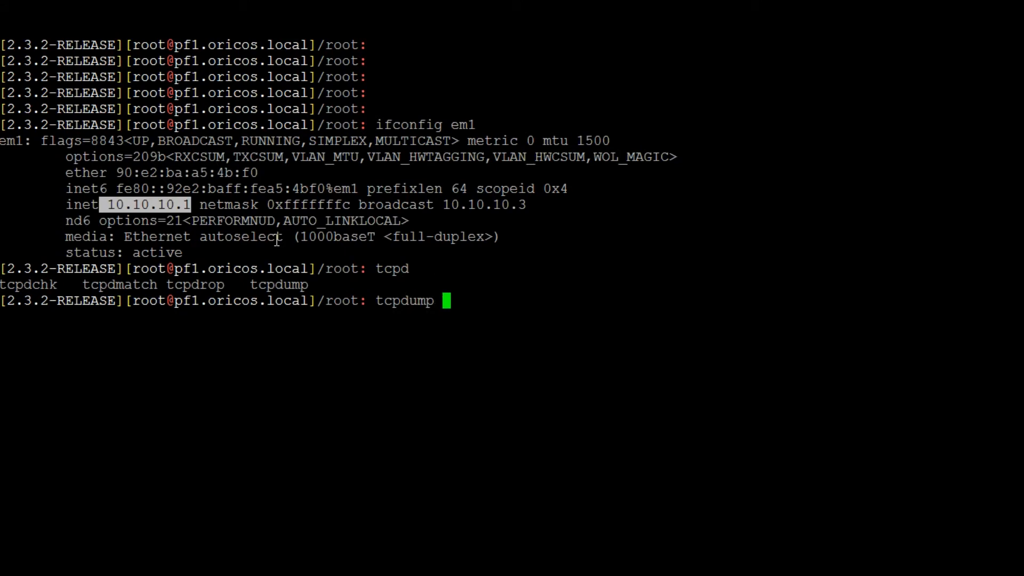
text(-ni)
double_click(471, 125)
right_click(471, 125)
text(pfsy)
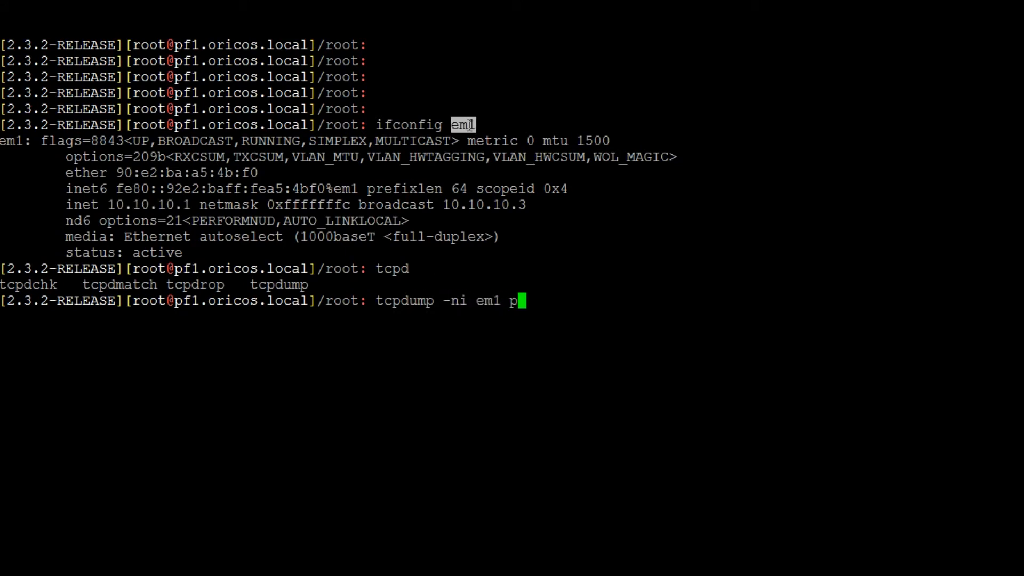
text(nc)
key(Return)
Correct the capture command to "tcpdump -ni em1 proto pfsync", run it on the primary and stop it after several packets
key(Up)
key(Left)
key(Left)
key(Left)
key(Left)
key(Left)
key(Left)
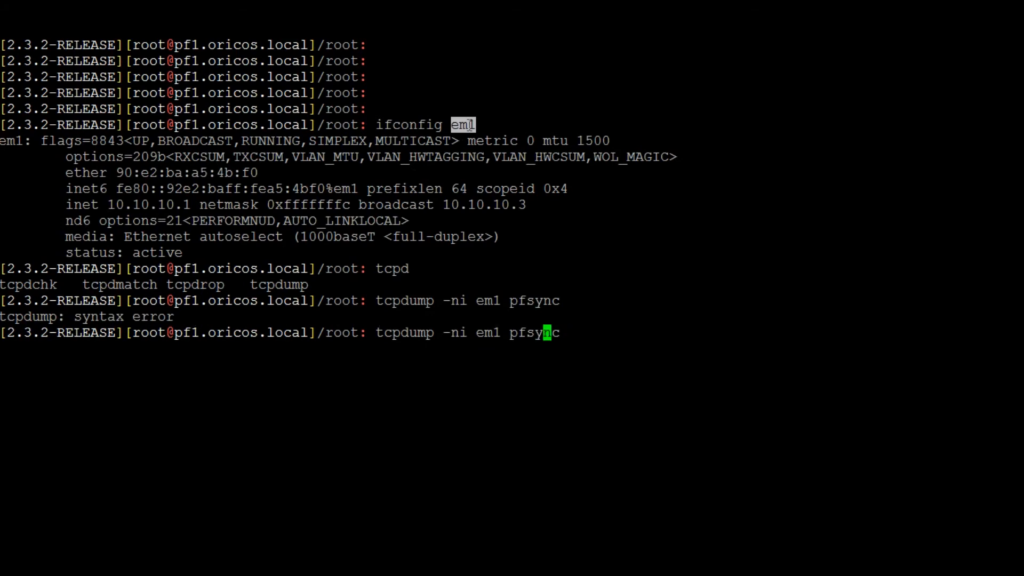
text(proto)
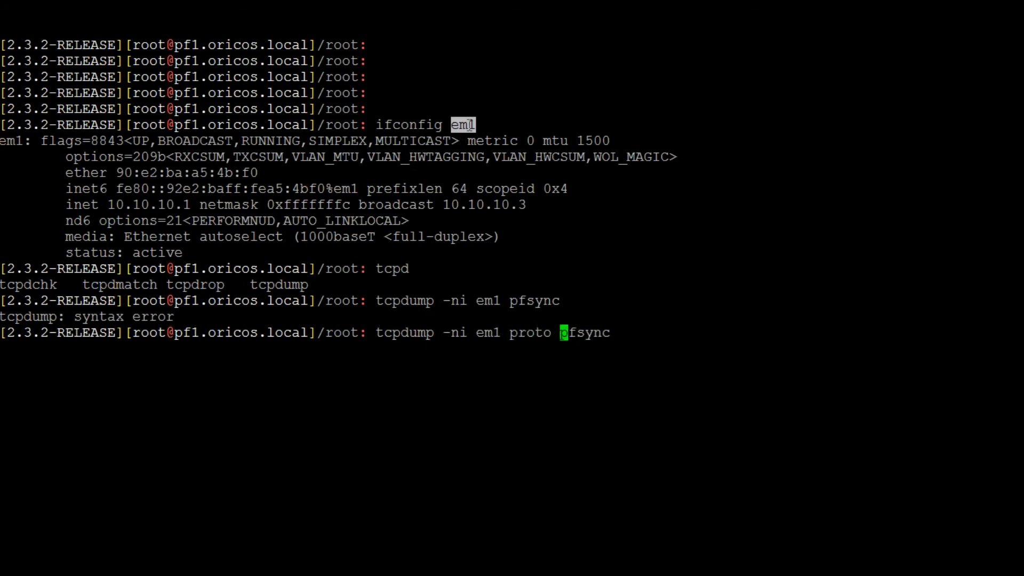
key(Return)
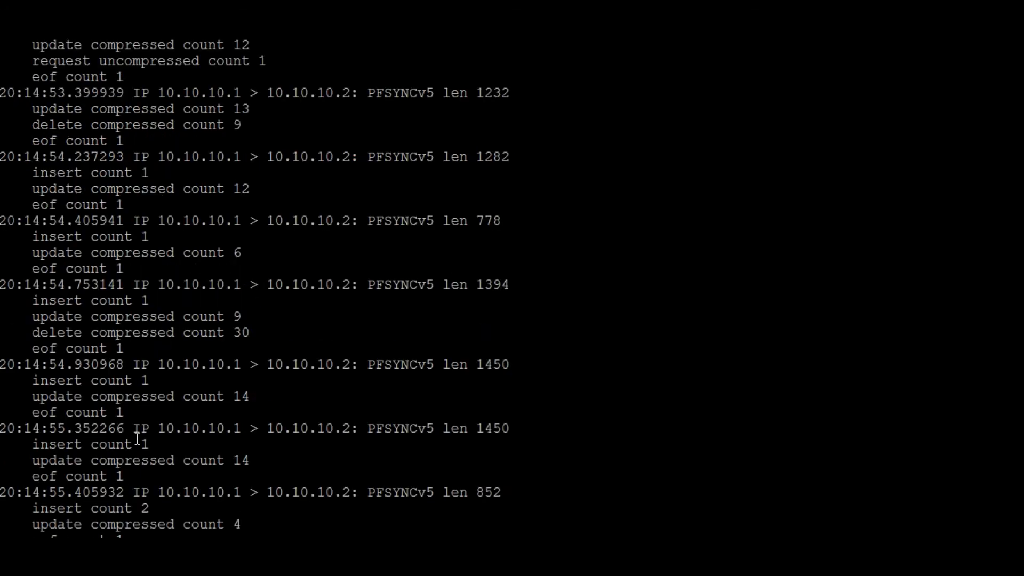
key(ctrl+c)
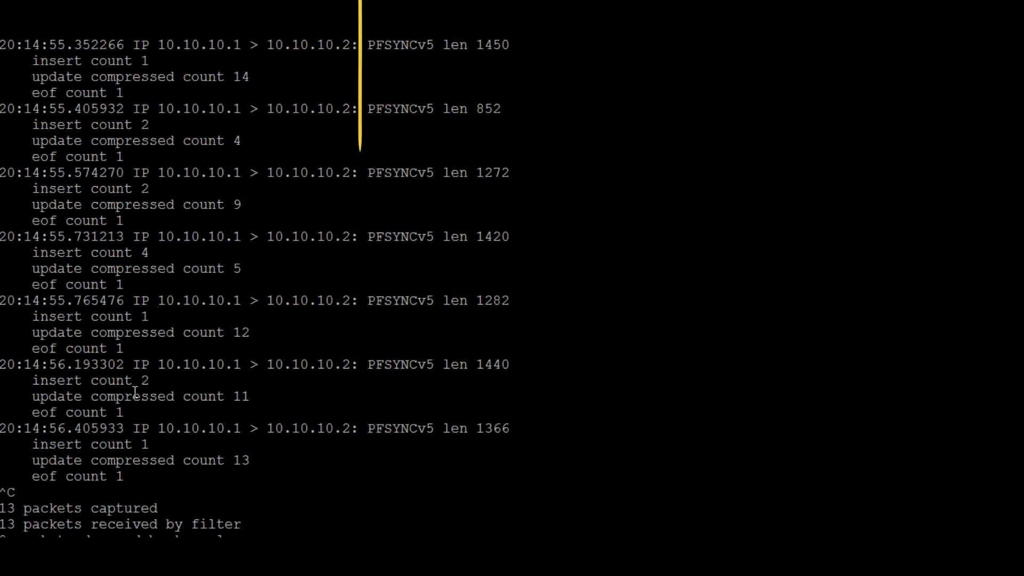
Examine the source and destination addresses of a captured PFSYNC packet
drag(135, 366, 249, 366)
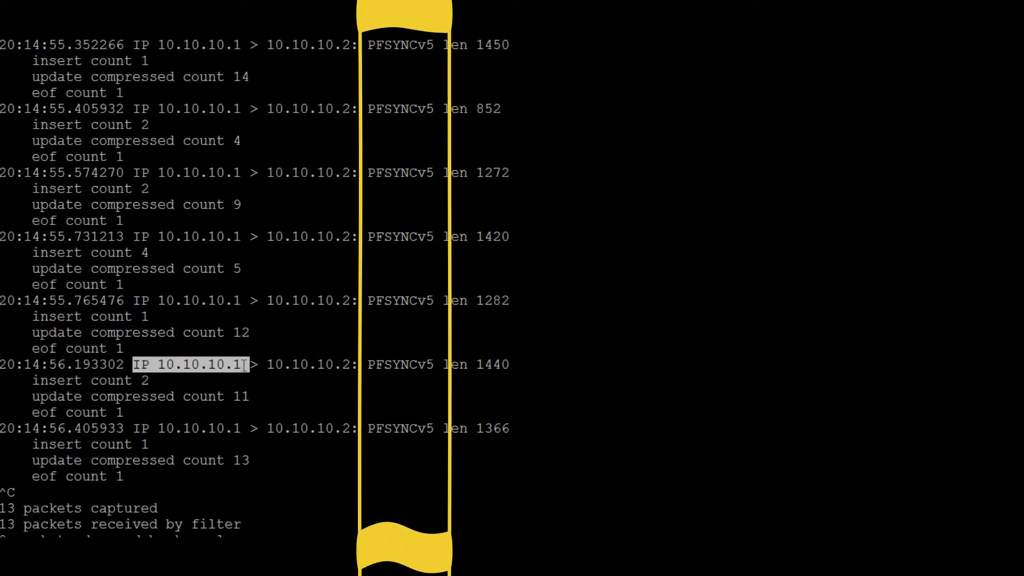
drag(261, 365, 350, 366)
drag(159, 366, 343, 364)
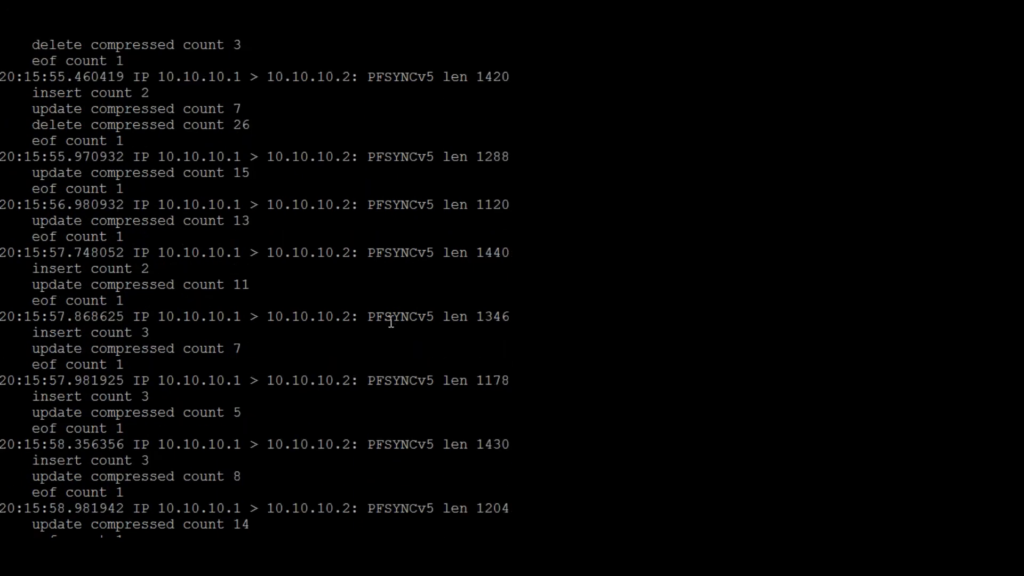
Switch to the pfSense web interface and open the firewall rules of the OPT2_SYNC interface
key(alt+Tab)
key(alt+Tab)
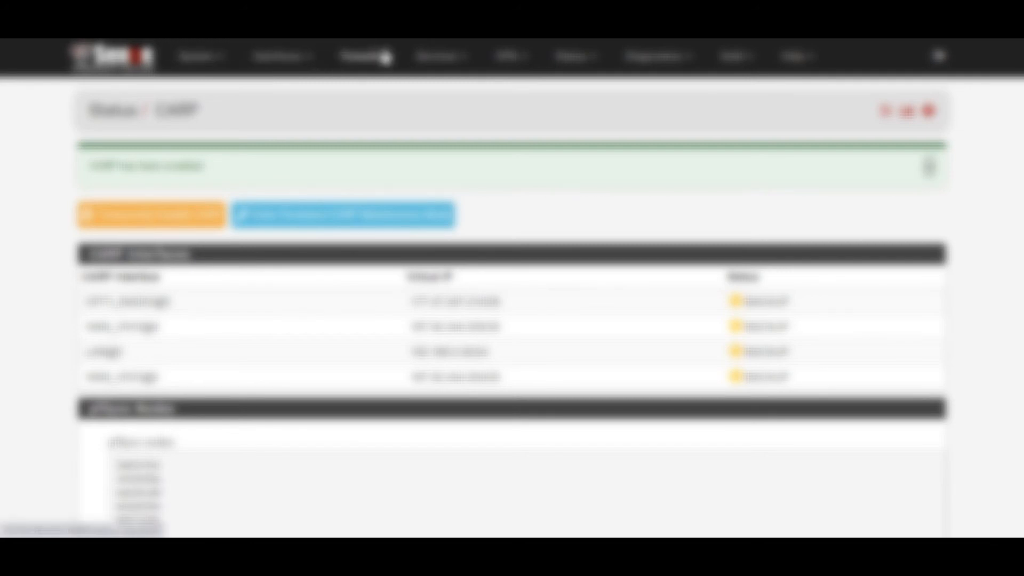
click(382, 58)
click(362, 160)
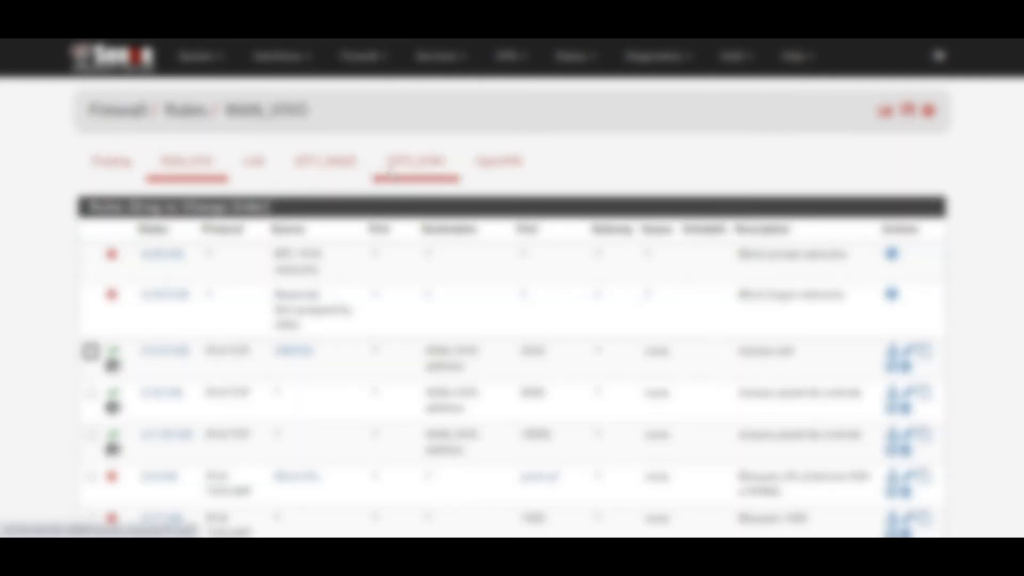
click(427, 174)
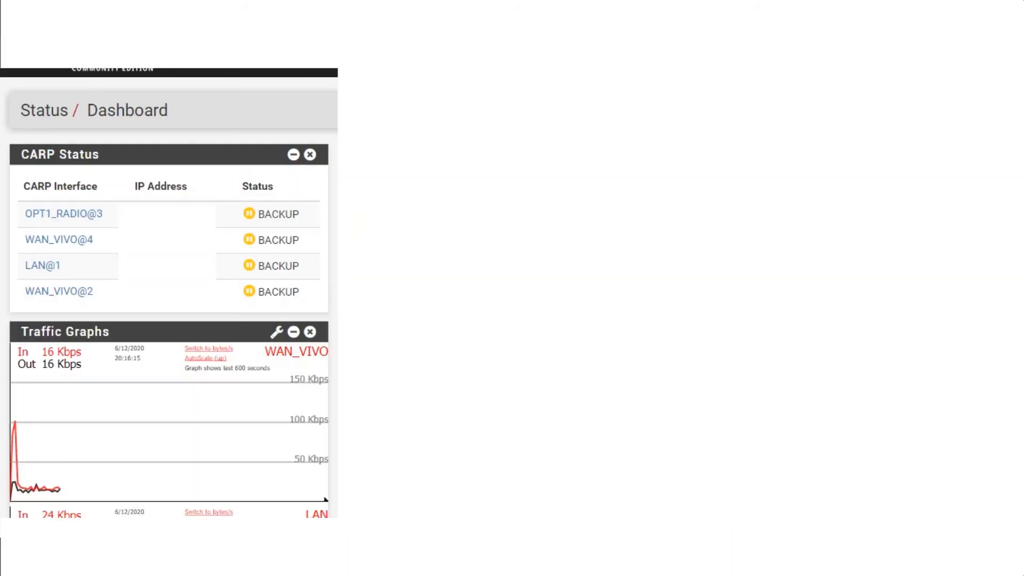
Examine the CARP status of each interface on the pfSense dashboard
drag(306, 295, 15, 181)
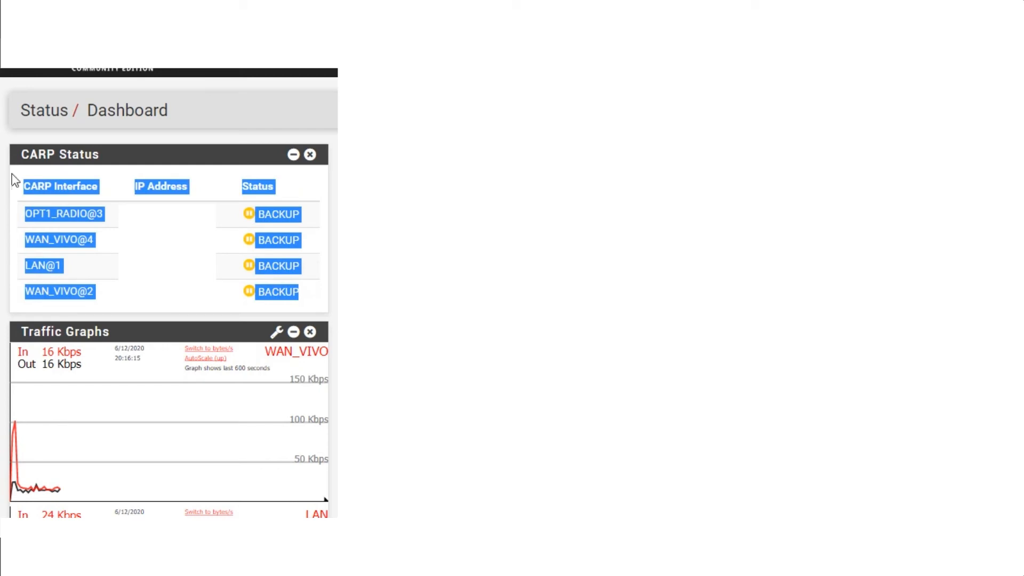
drag(313, 213, 261, 197)
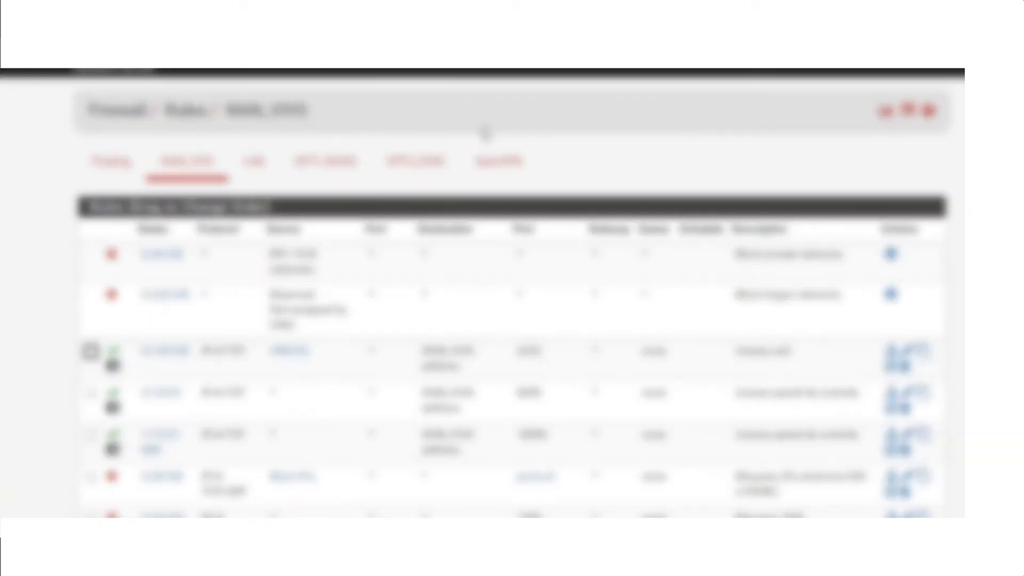
Add a new firewall rule above the existing OPT2_SYNC rules and set its protocol to PFSYNC
click(418, 161)
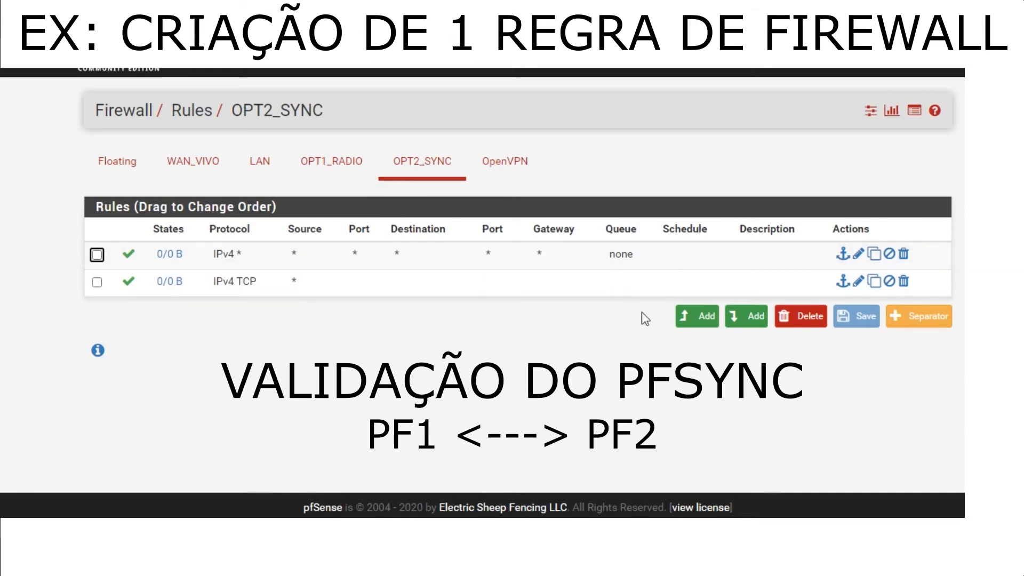
click(683, 317)
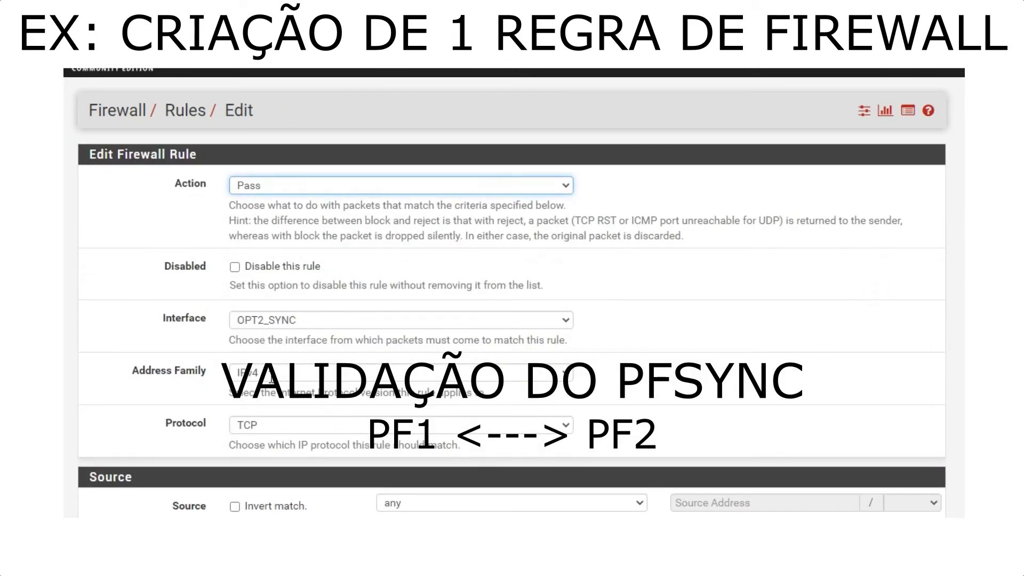
scroll(272, 376, down, 2)
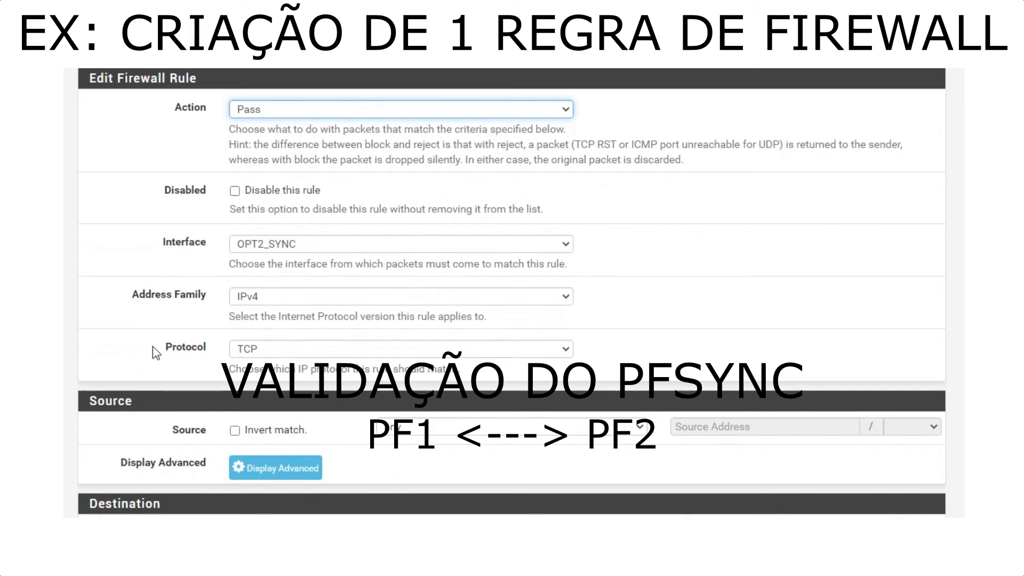
drag(156, 353, 228, 357)
click(251, 354)
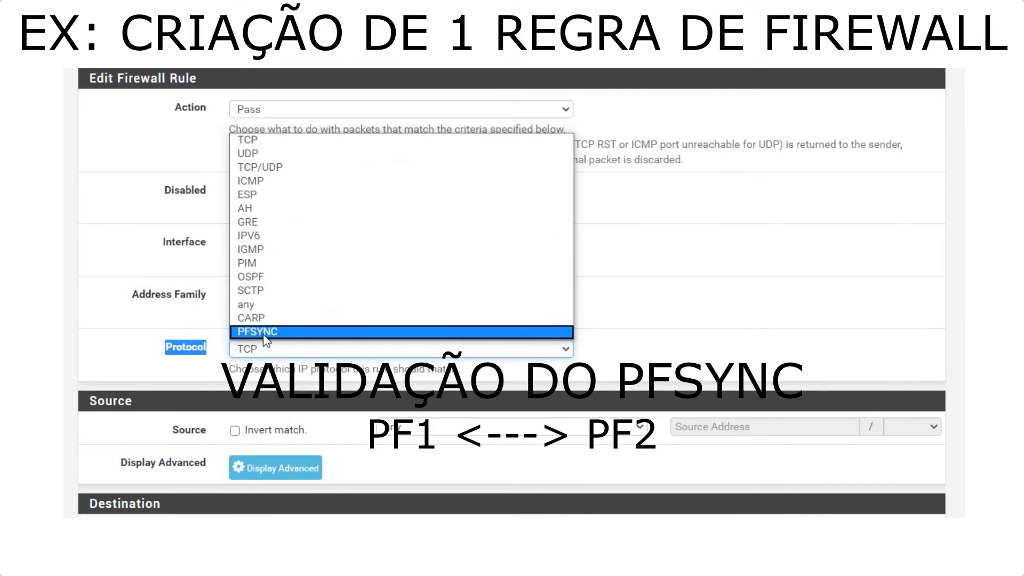
click(262, 334)
Enable packet logging for the rule, describe it as "TESTE PFSYNC", then save it and apply the changes
scroll(260, 342, down, 5)
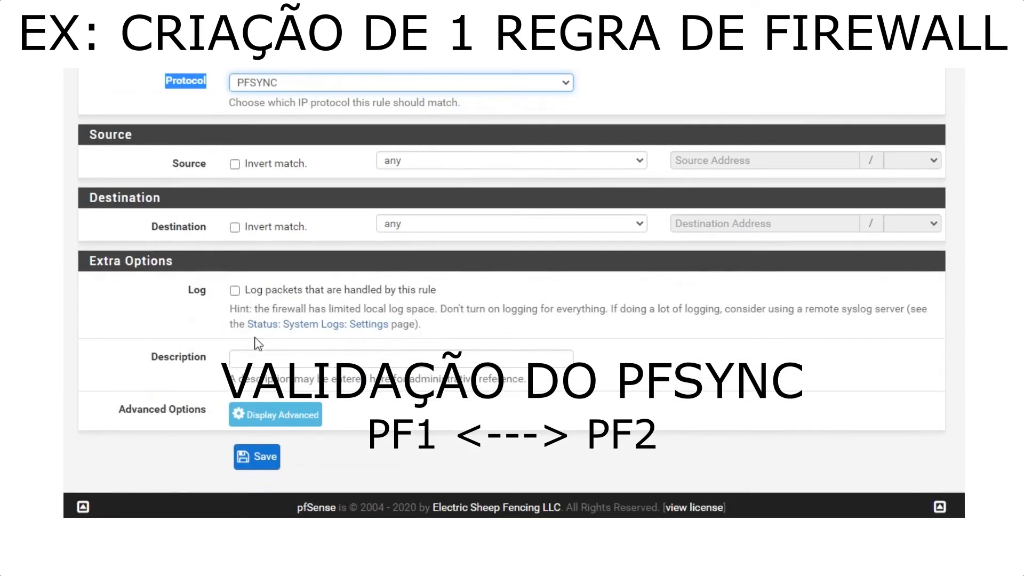
click(235, 290)
click(256, 358)
text(TESTE PFSYNC)
click(258, 468)
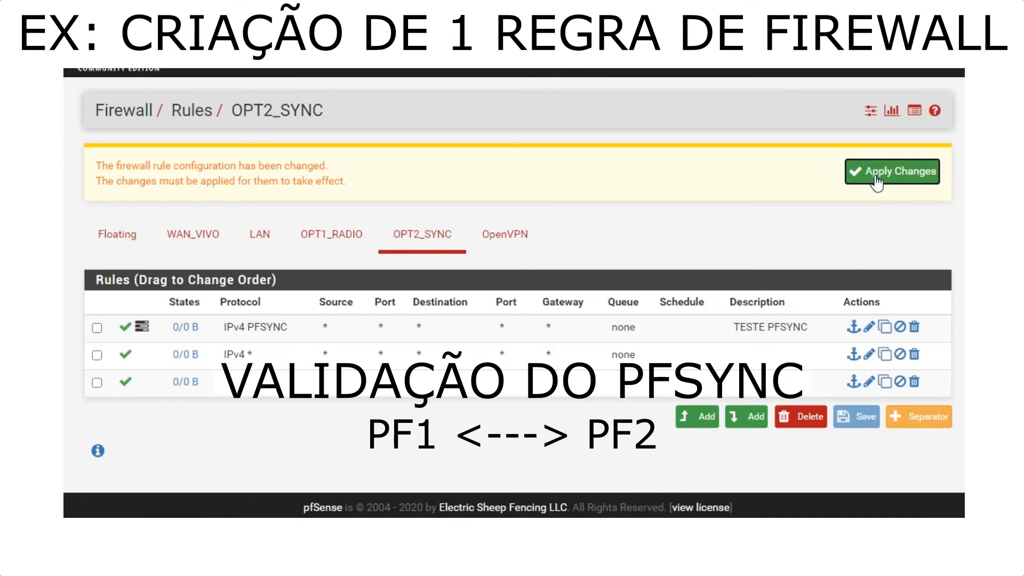
click(877, 180)
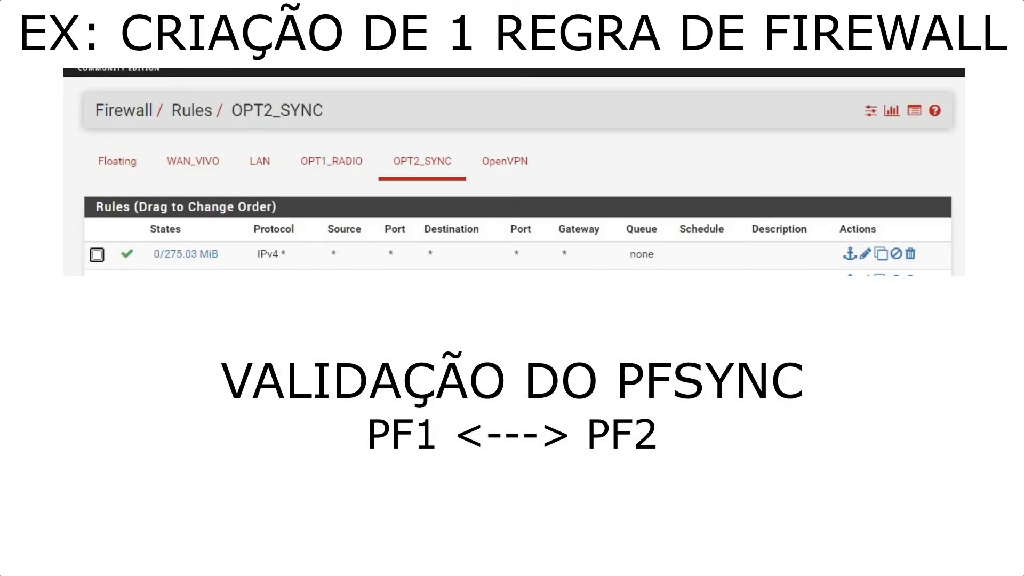
Reload the OPT2_SYNC rules on the second firewall and check the list for the TESTE PFSYNC rule
click(427, 164)
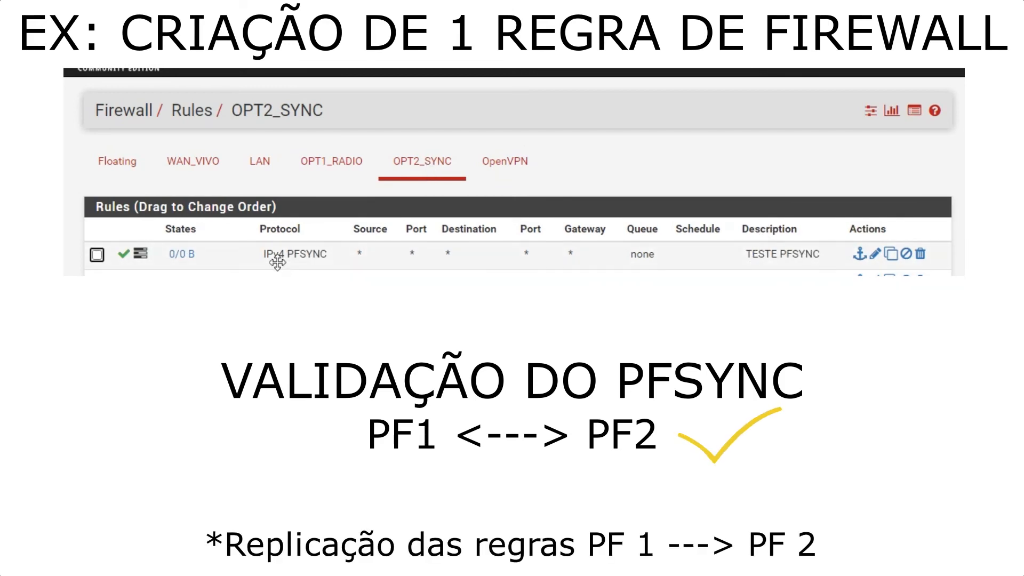
drag(749, 228, 826, 250)
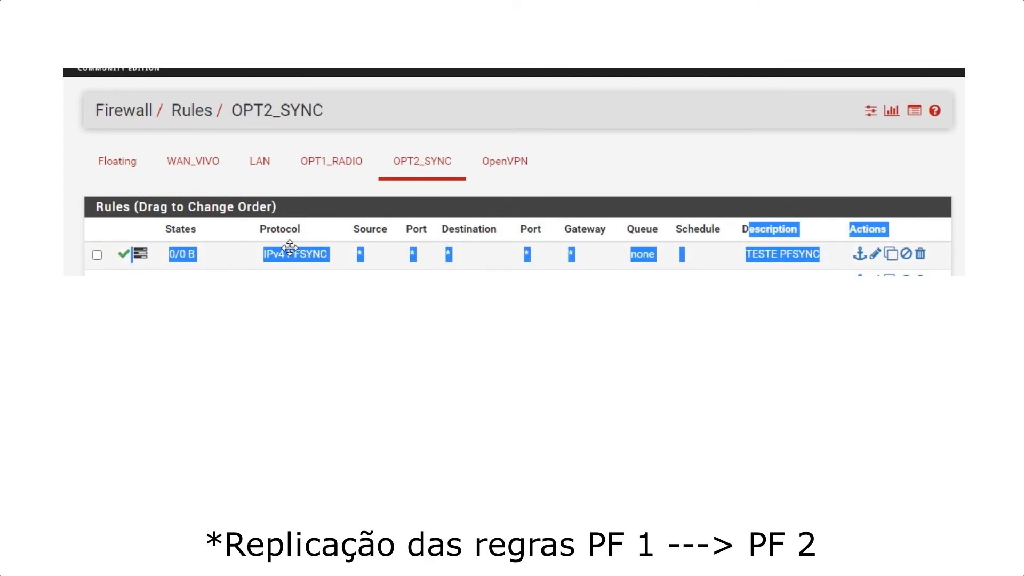
Switch to the pf1 terminal and stop the running pfsync packet capture
key(alt+Tab)
key(Return)
key(Return)
key(Return)
key(Return)
key(Return)
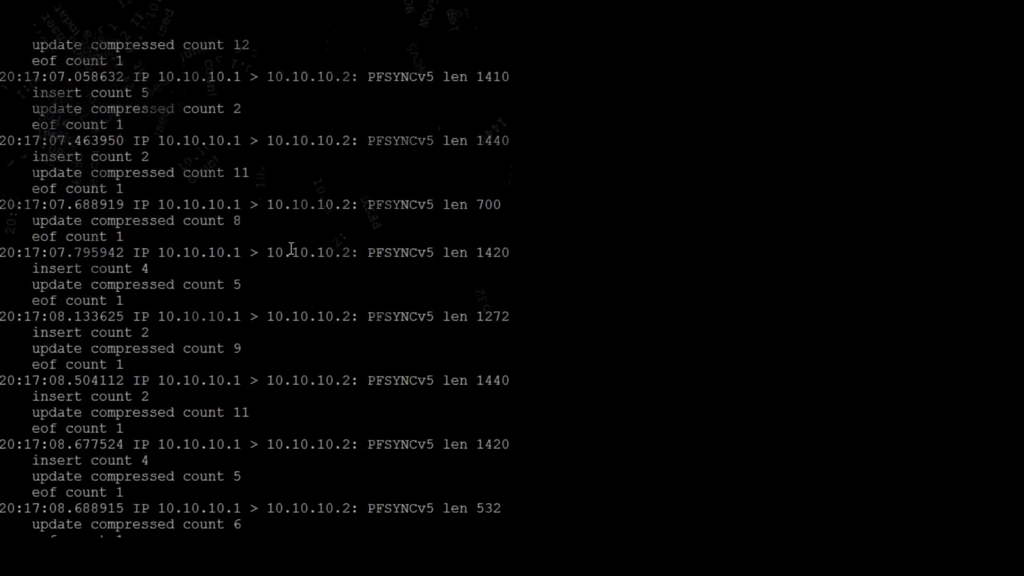
key(ctrl+c)
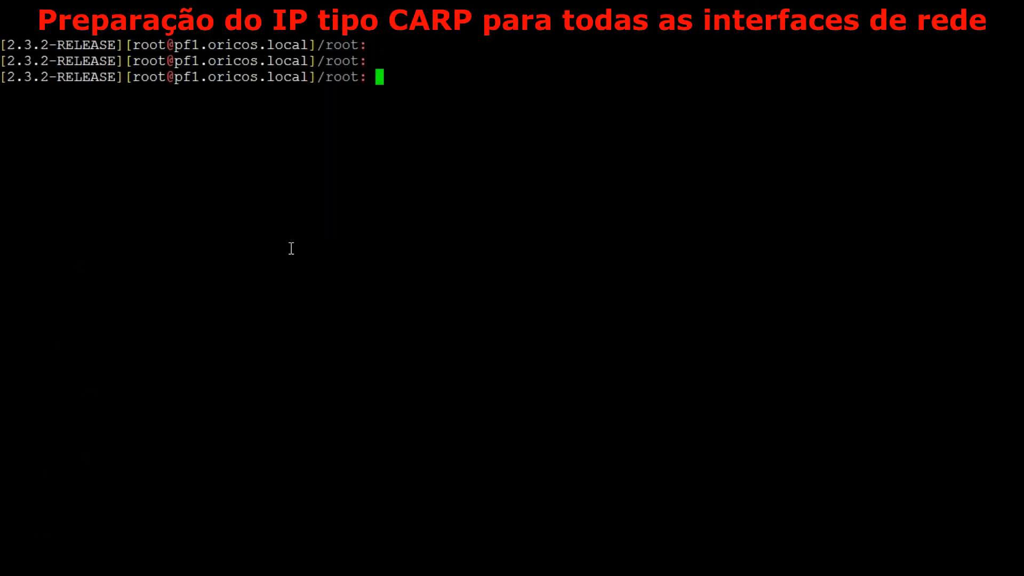
Run "ifconfig igb0" on pf1 to show the interface's addresses and CARP state
text(ipc)
key(BackSpace)
key(BackSpace)
key(BackSpace)
text(ifconfig igb0)
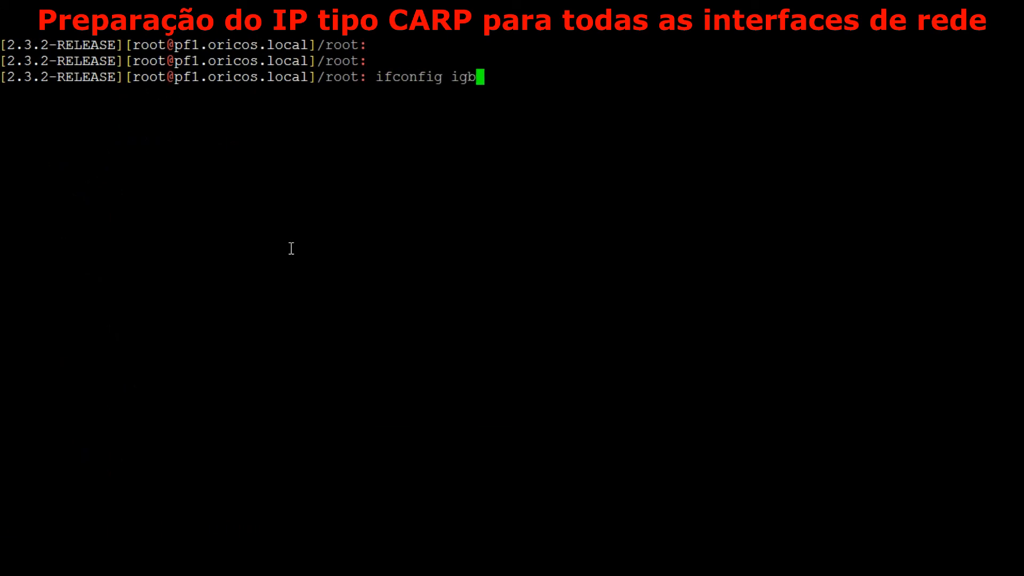
key(Return)
key(Return)
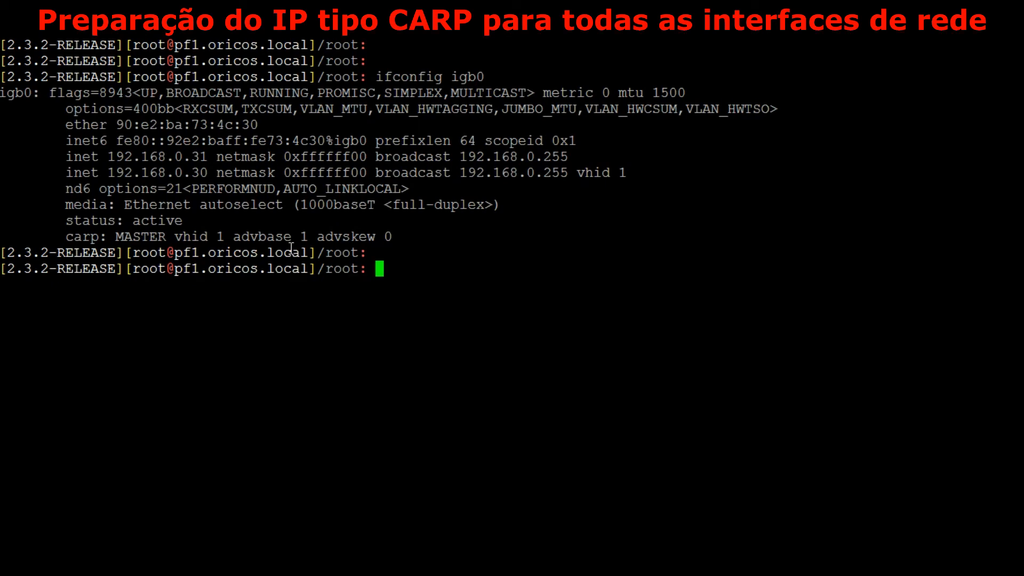
Run "ifconfig em0" on pf1 to show the WAN interface's addresses and CARP states
text(ifconfig )
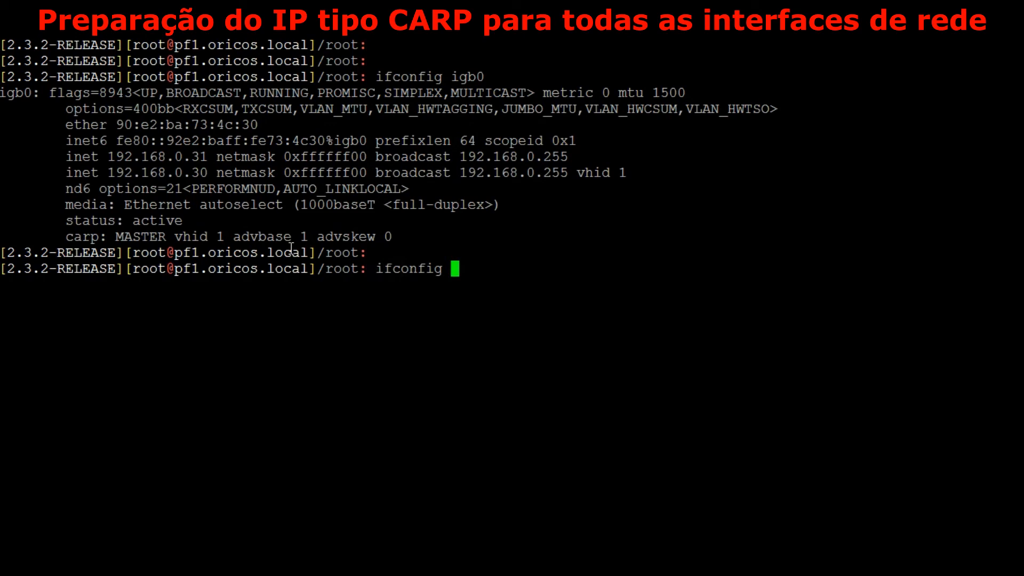
text(em0)
key(Return)
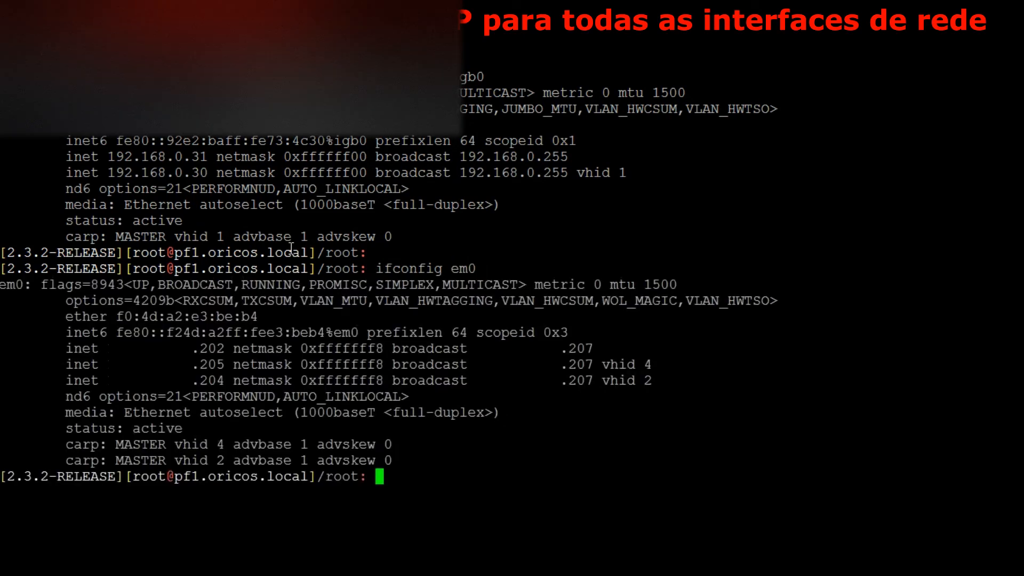
Examine em0's real and virtual IP addresses, their vhid numbers and the matching carp lines
drag(199, 350, 224, 349)
double_click(202, 349)
click(216, 363)
drag(201, 364, 216, 364)
drag(603, 380, 652, 365)
drag(70, 462, 382, 462)
double_click(125, 447)
double_click(131, 461)
triple_click(135, 445)
click(136, 459)
double_click(136, 460)
triple_click(137, 446)
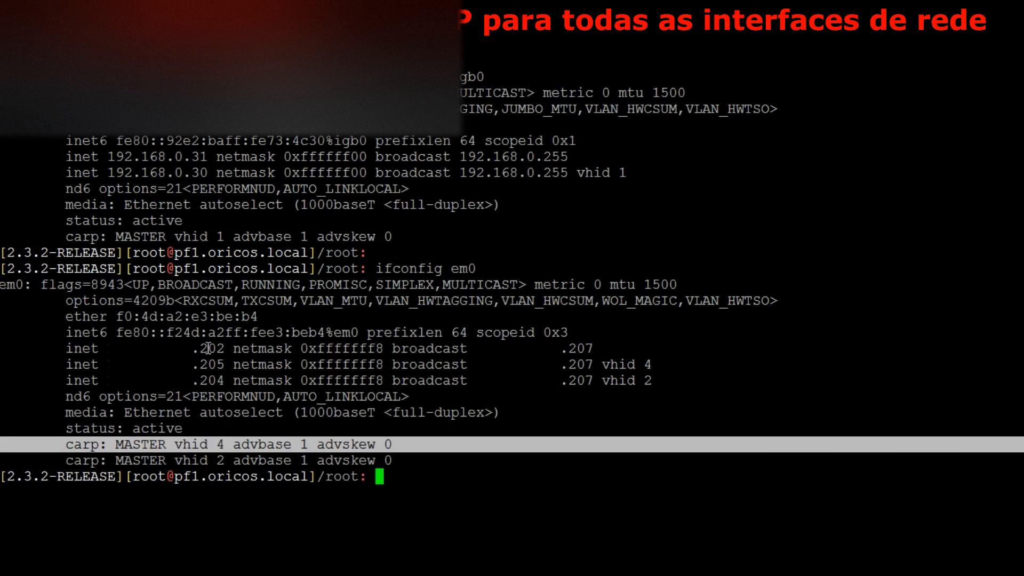
click(210, 382)
double_click(212, 381)
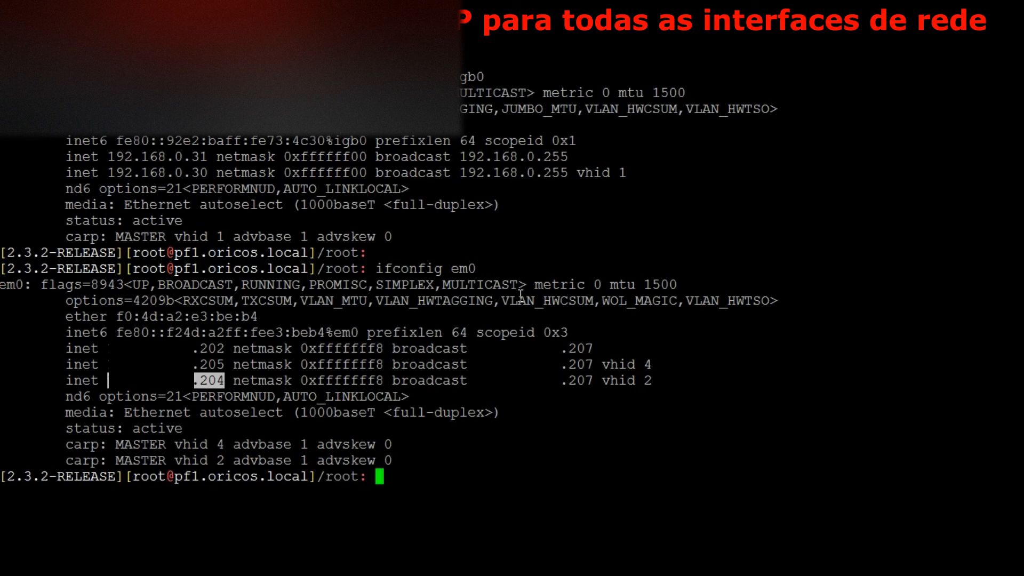
Start a capture on pf1 with "tcpdump -ni em0 port 55555"
text(tcp)
key(Tab)
text(u)
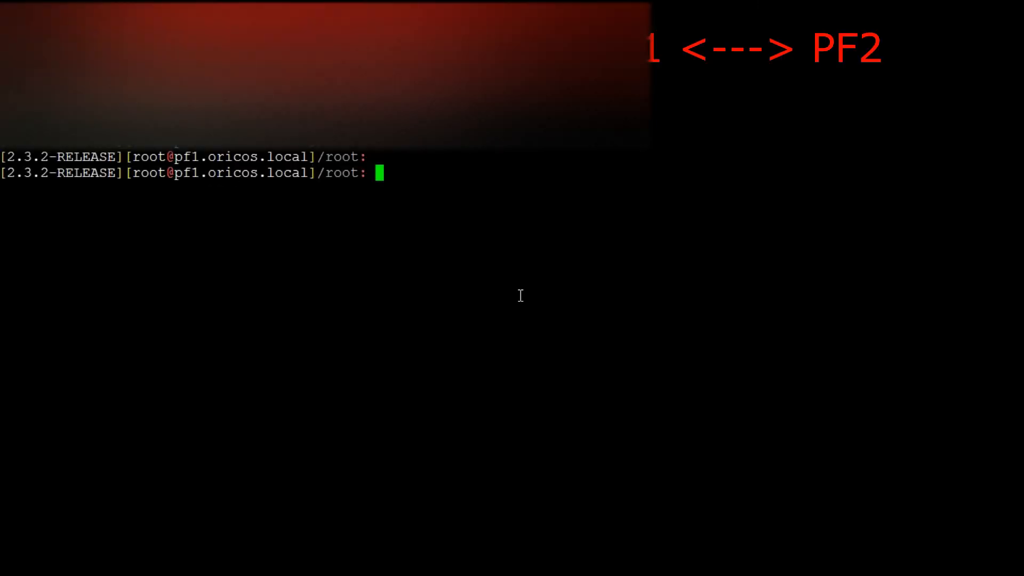
text(tcpdump -ni em0 55555)
key(Left)
key(Left)
key(Left)
key(Left)
key(Left)
text(port)
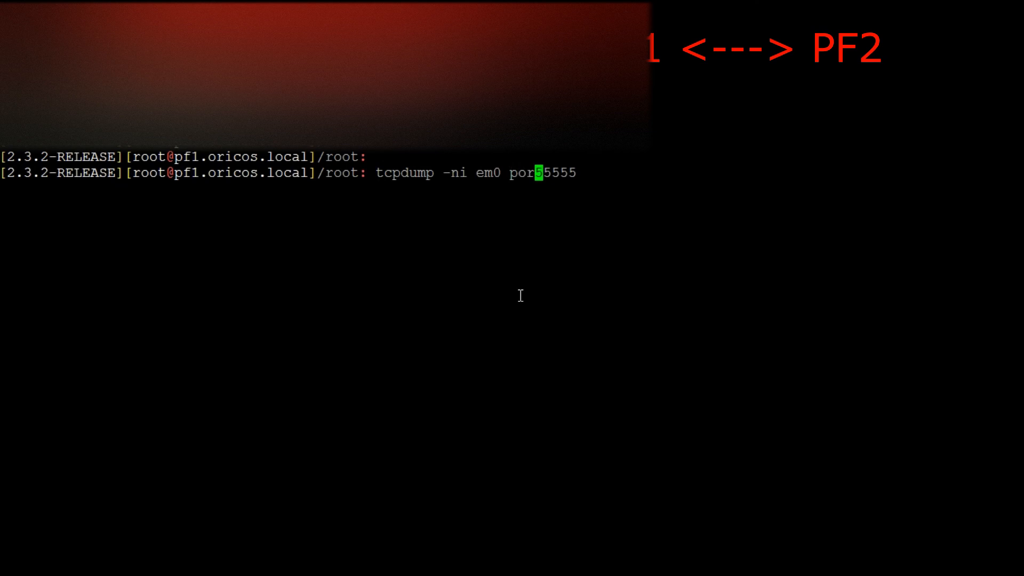
key(Return)
key(Return)
key(Return)
key(Return)
key(Return)
key(Return)
key(Return)
key(Return)
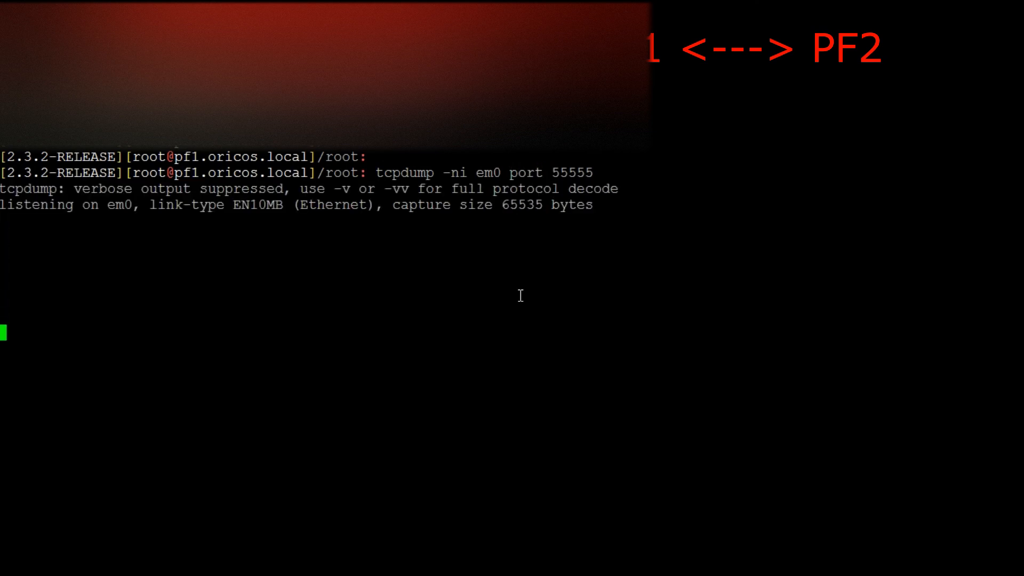
Switch through the open terminals, return to the pf1 capture and examine the destination address and port of the captured packets
drag(175, 172, 304, 177)
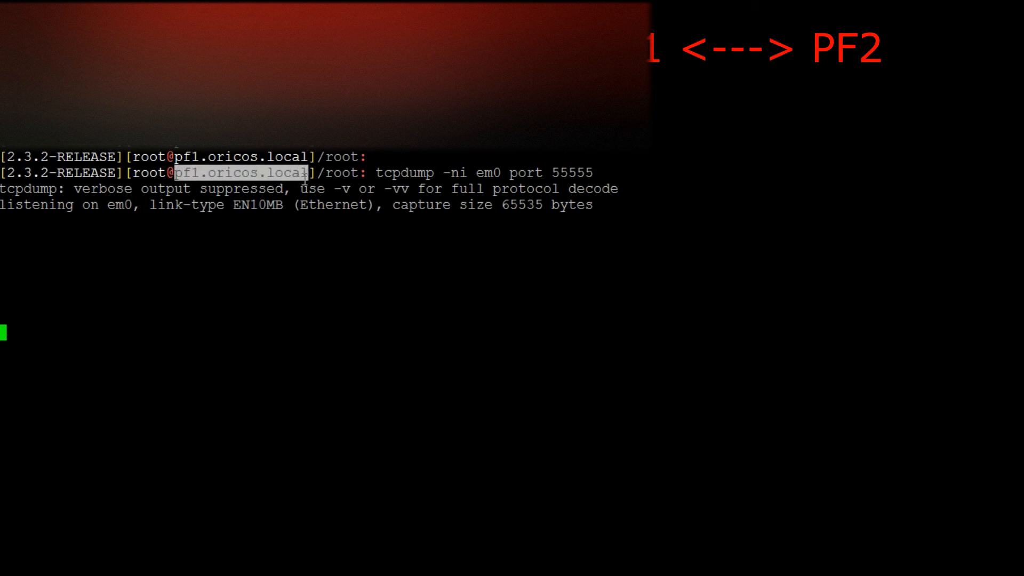
key(alt+Tab)
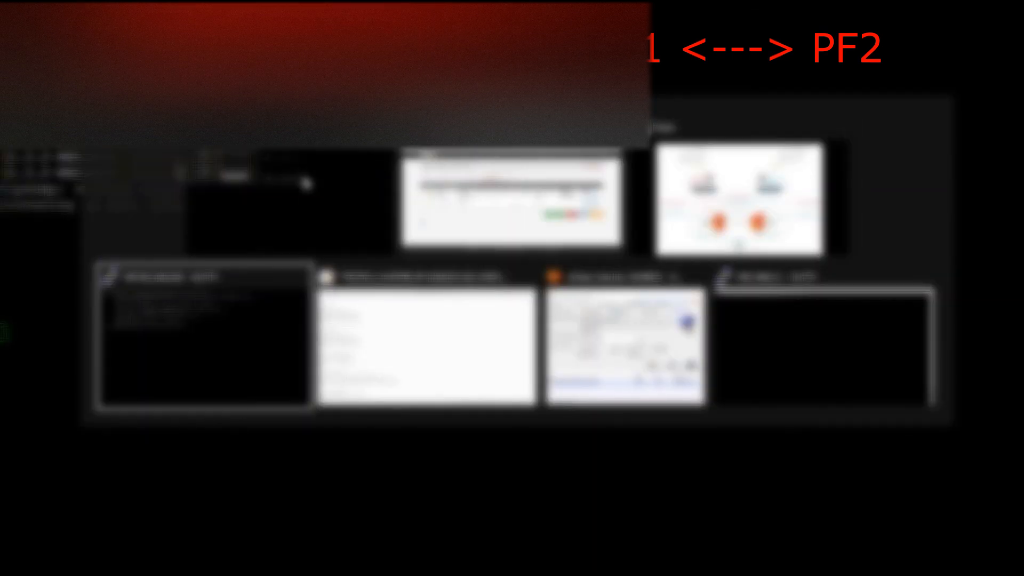
key(Up)
key(alt+Tab)
key(alt+Tab)
key(alt+Tab)
key(alt+Tab)
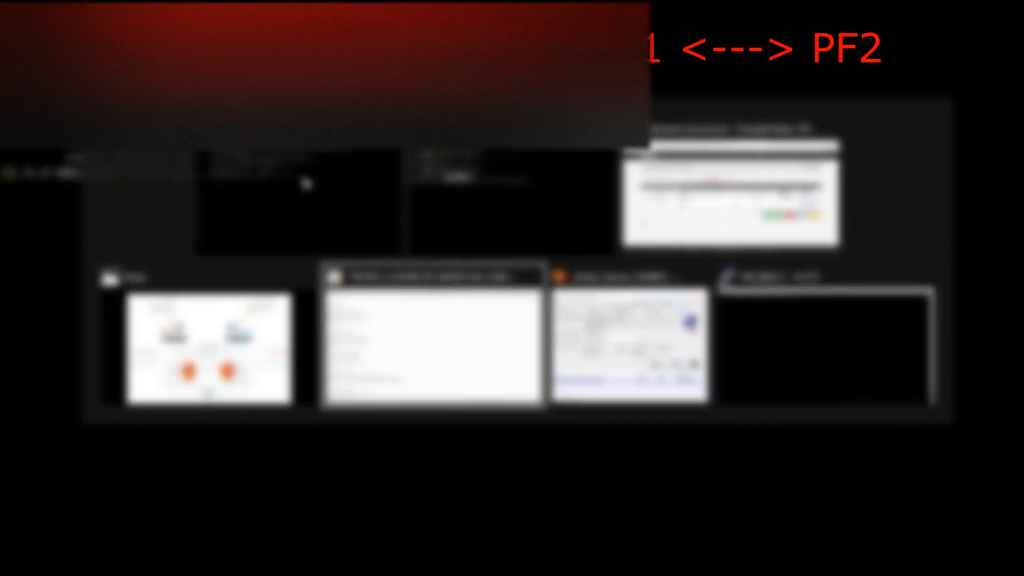
key(alt+Tab)
key(alt+Tab)
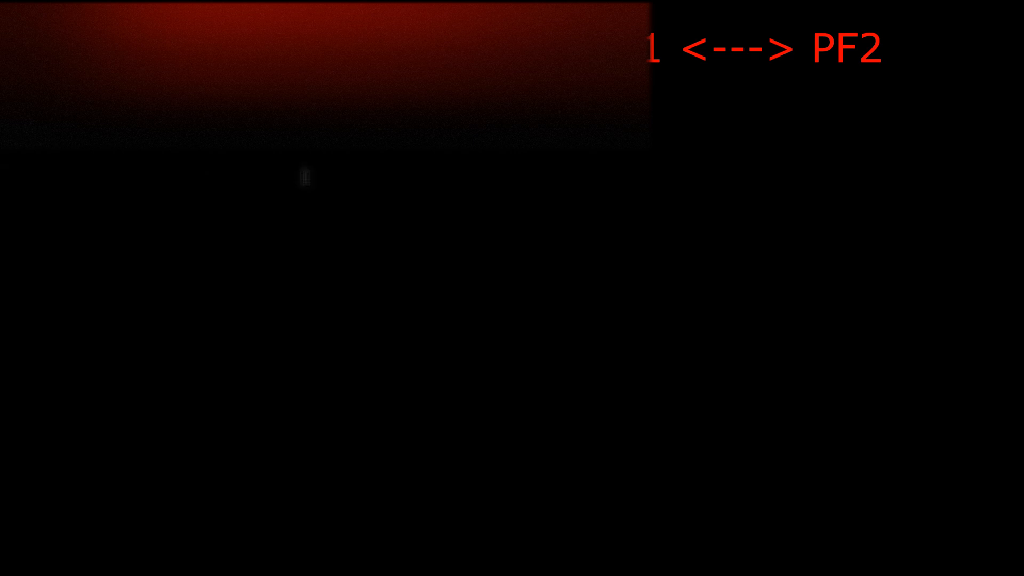
key(alt+Tab)
key(Return)
key(Return)
key(Return)
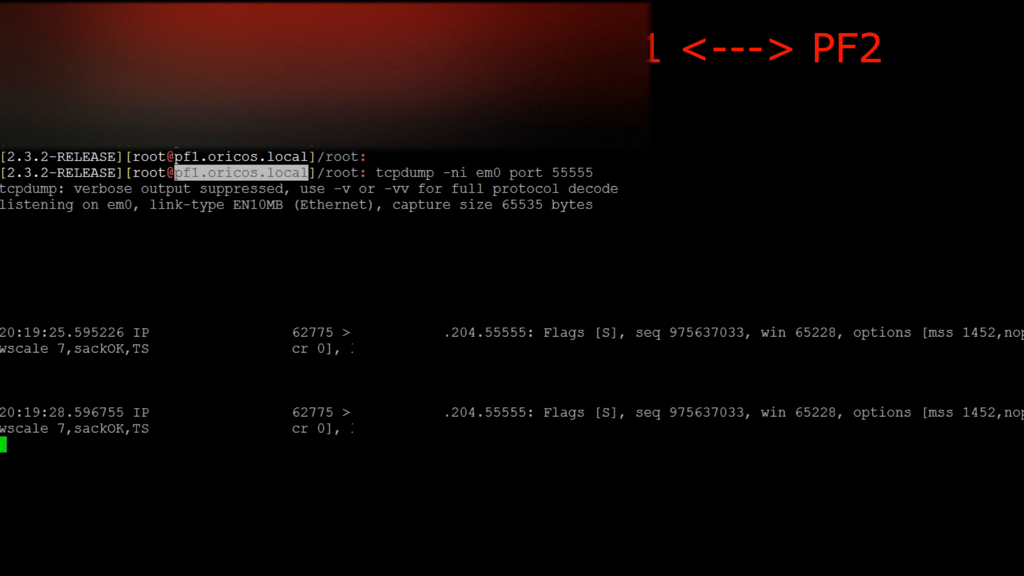
drag(451, 332, 520, 330)
Copy the tcpdump command from pf1, stop the capture on pfsense2 and run "tcpdump -ni em0 port 55555" there
drag(377, 172, 590, 167)
key(alt+Tab)
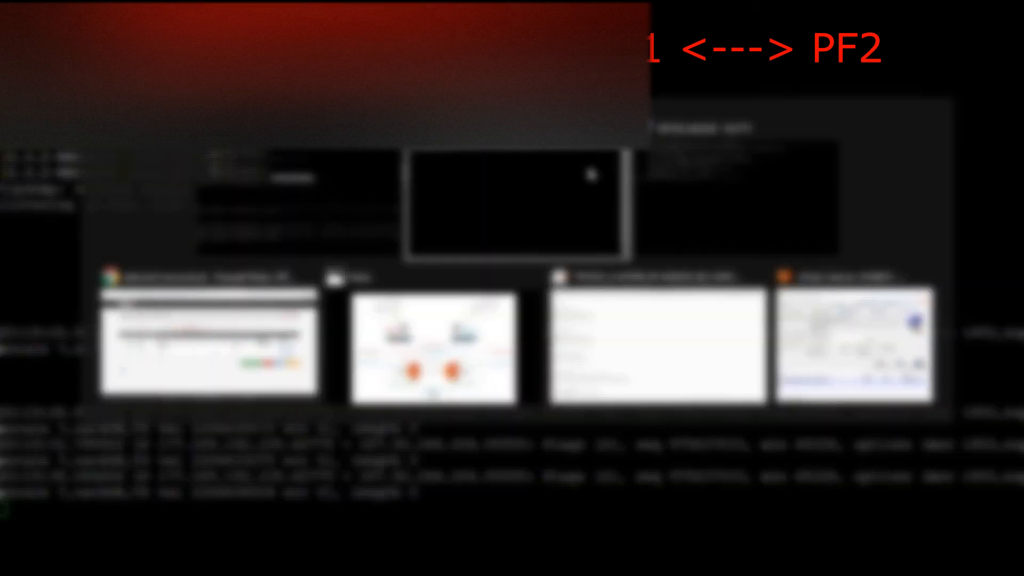
right_click(583, 216)
key(ctrl+c)
right_click(584, 216)
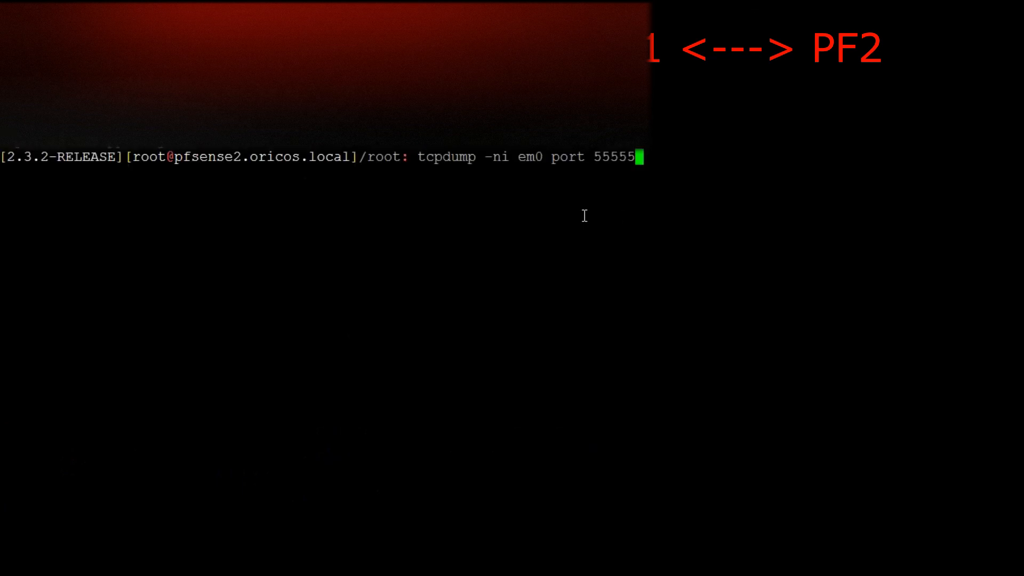
key(Return)
key(Return)
key(Return)
key(Return)
key(Return)
key(Return)
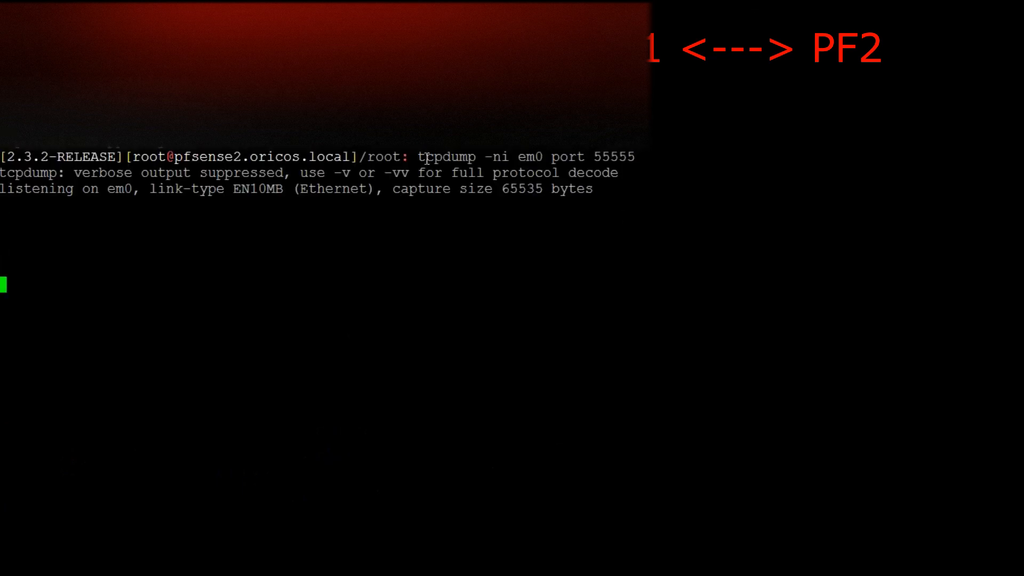
Examine the pfsense2 capture, checking the host name and the destination address and port of the packets
drag(417, 156, 632, 155)
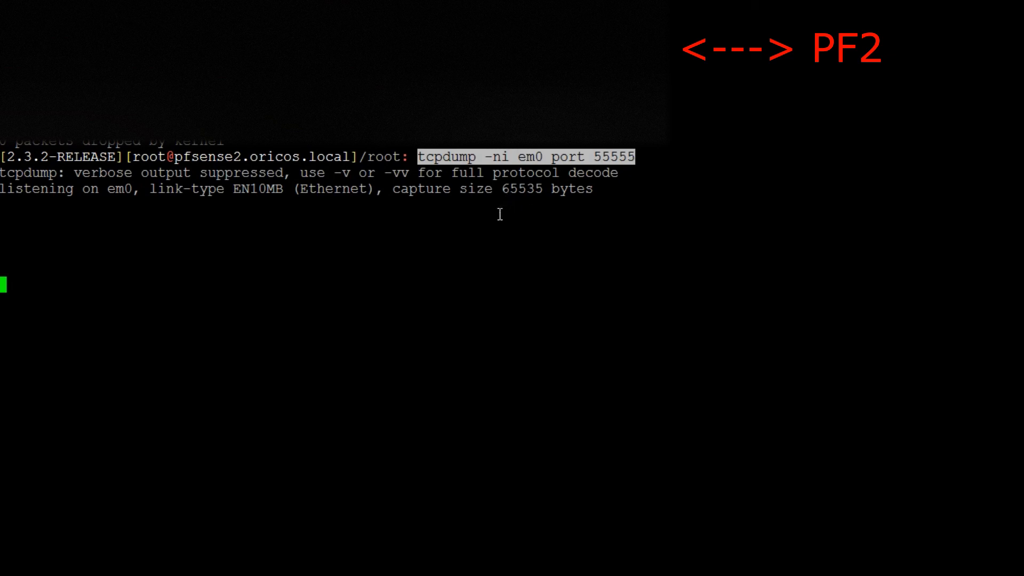
drag(248, 156, 206, 157)
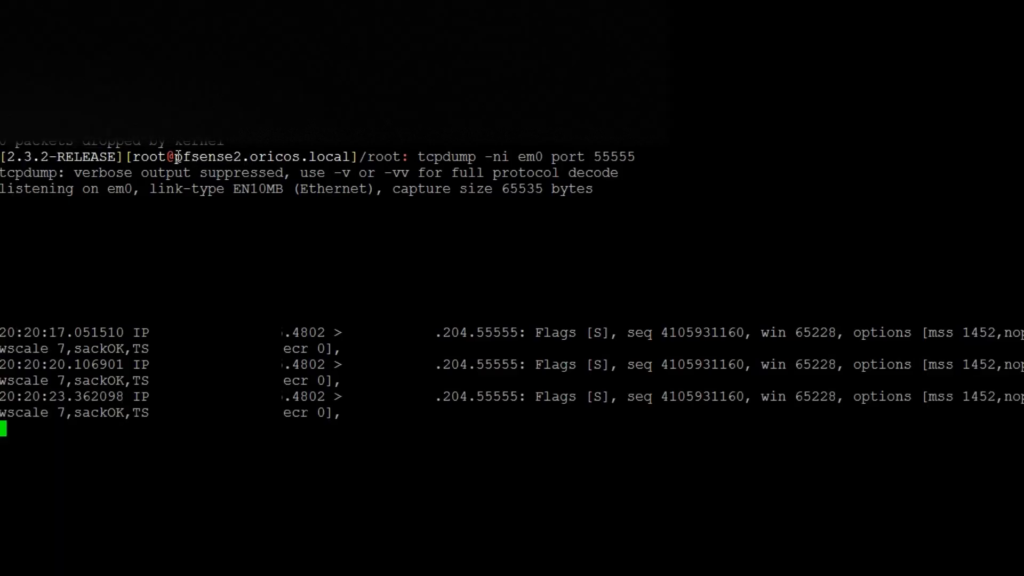
drag(175, 157, 249, 157)
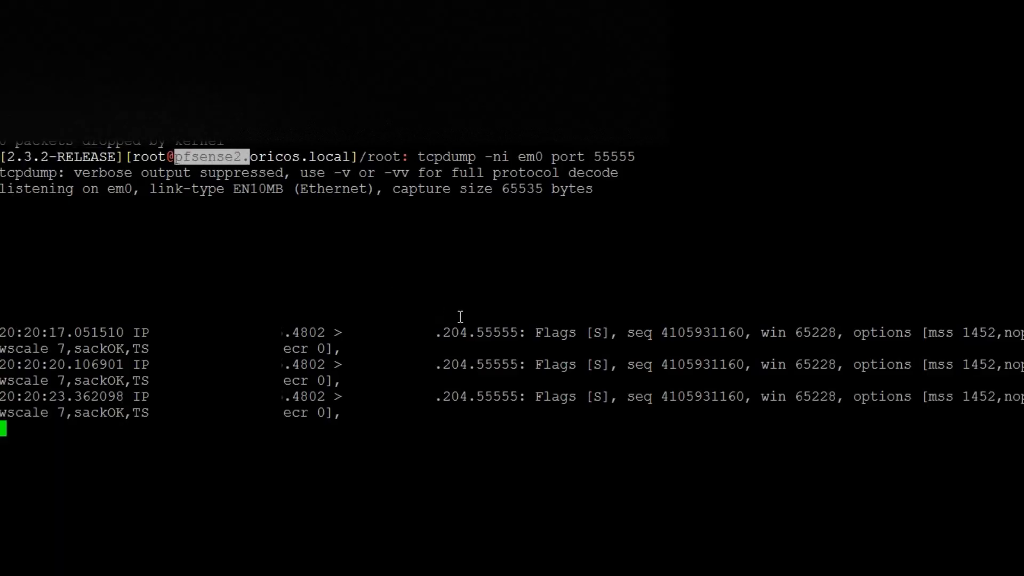
drag(476, 333, 516, 334)
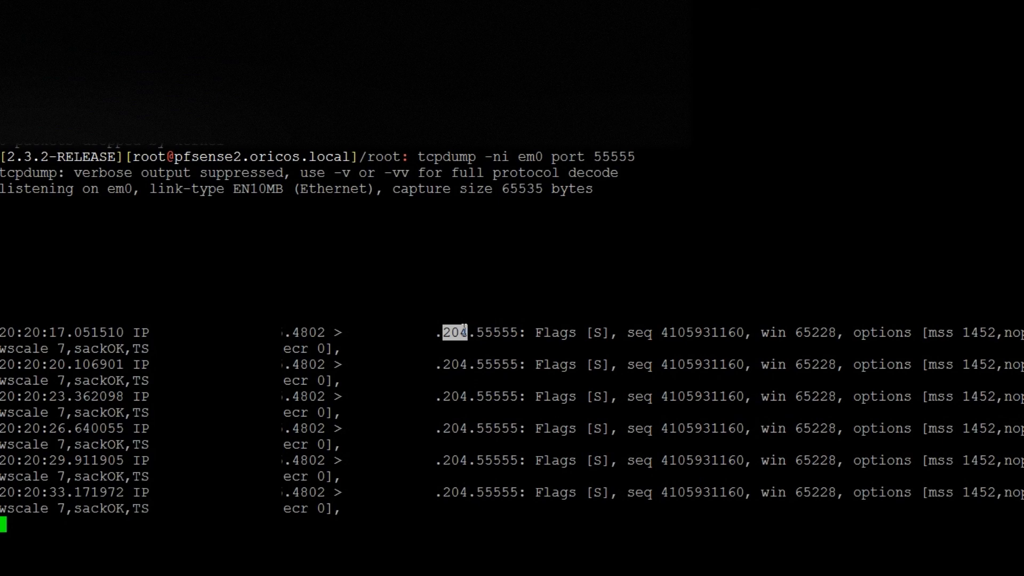
Stop the capture on pfsense2 and run "ifconfig em0" to check its WAN addresses and CARP states
key(ctrl+c)
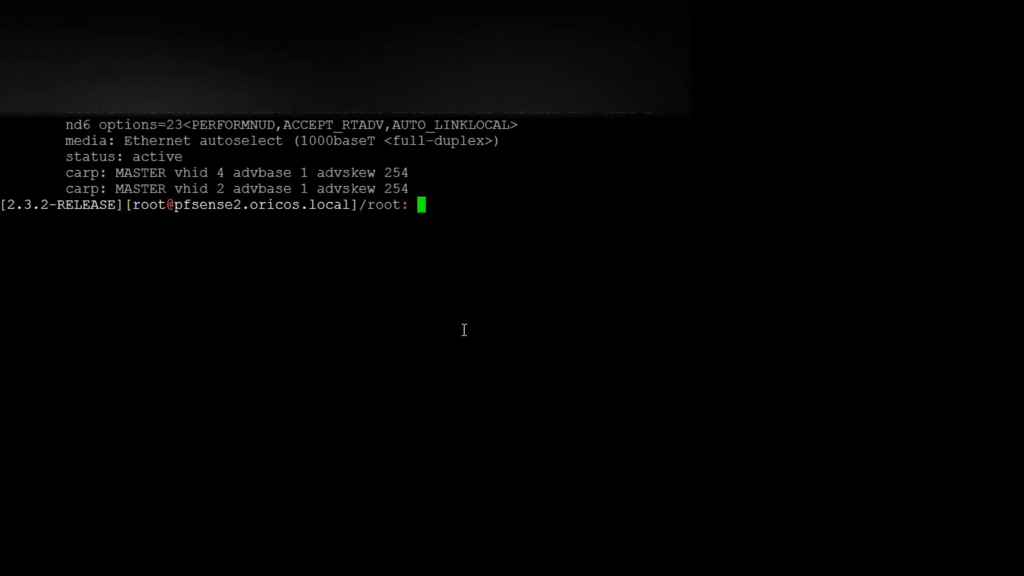
key(Return)
key(Return)
text(ifconfig em0)
key(Return)
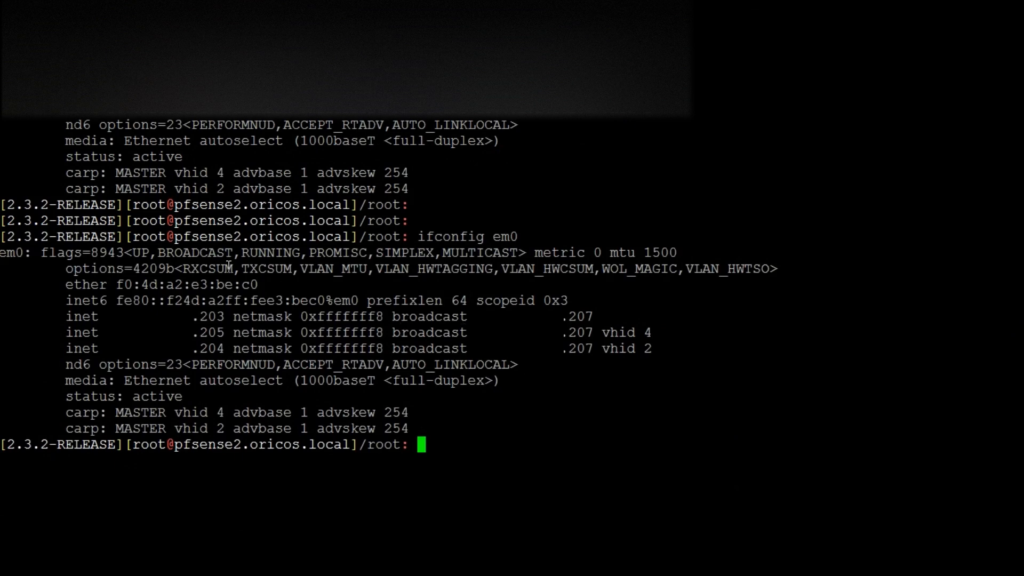
drag(175, 237, 239, 237)
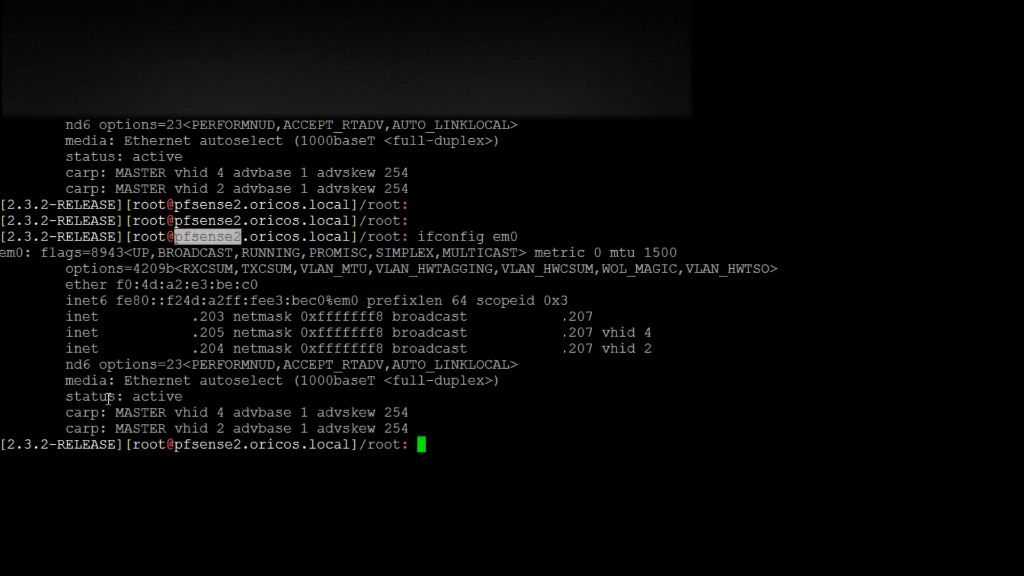
Examine the em0 output on pfsense2, matching the vhid 2 WAN address to its CARP state
drag(66, 428, 282, 427)
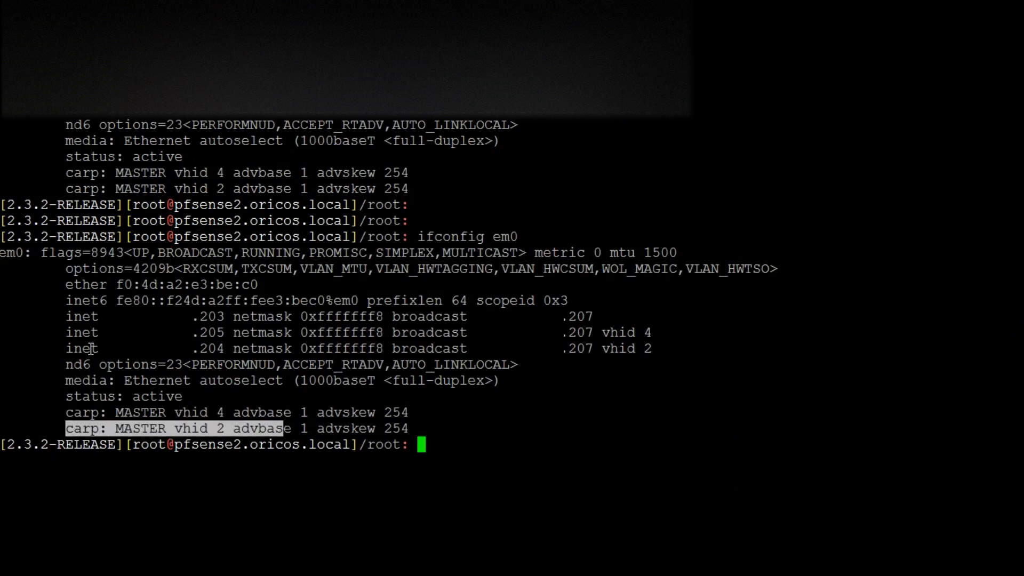
drag(109, 349, 291, 360)
click(221, 352)
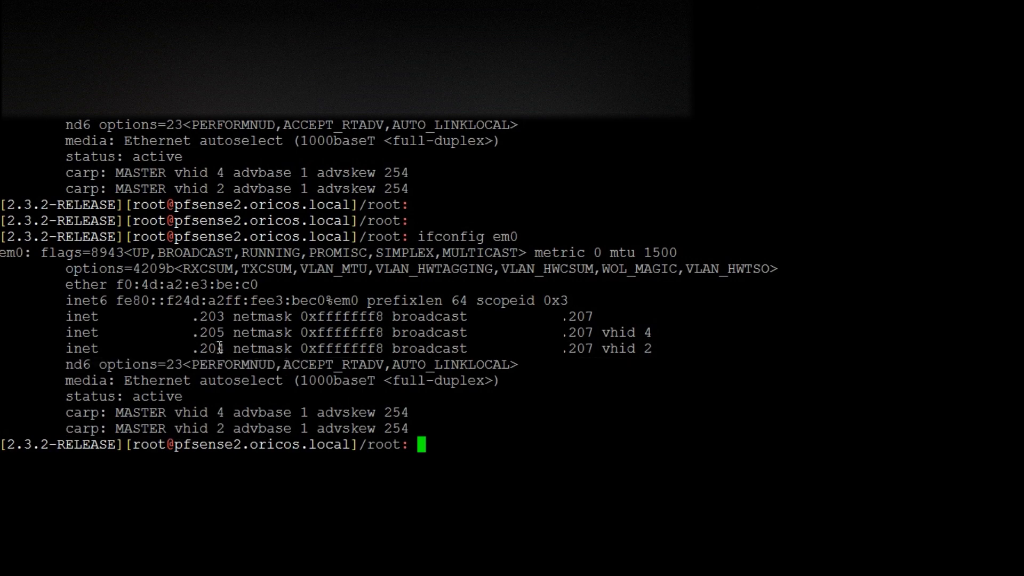
drag(224, 349, 201, 350)
drag(603, 350, 641, 350)
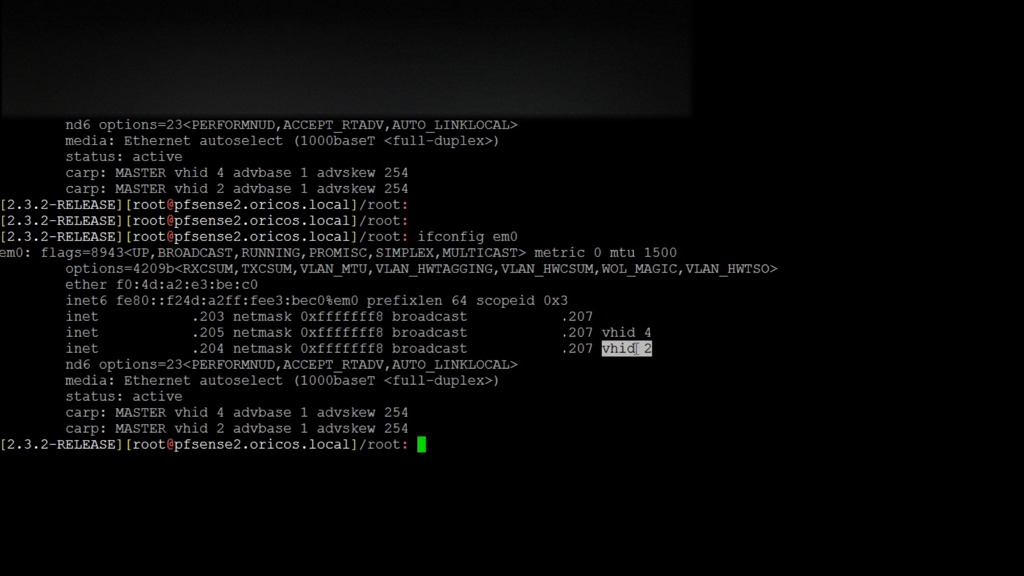
drag(58, 428, 409, 429)
double_click(135, 430)
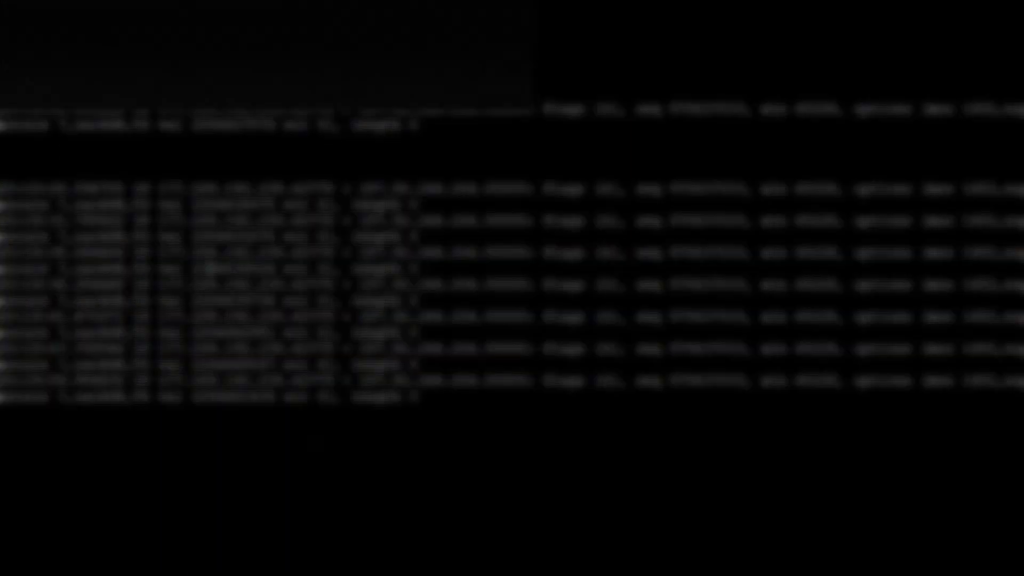
Run "uptime" on pfsense2 and check how many days the firewall has been running
key(alt+Tab)
key(alt+Tab)
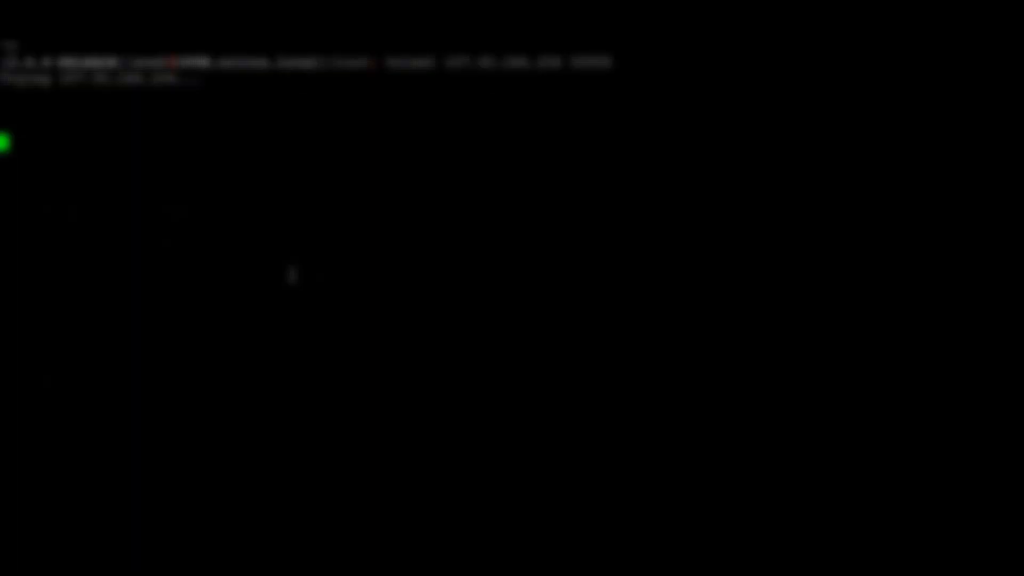
key(alt+Tab)
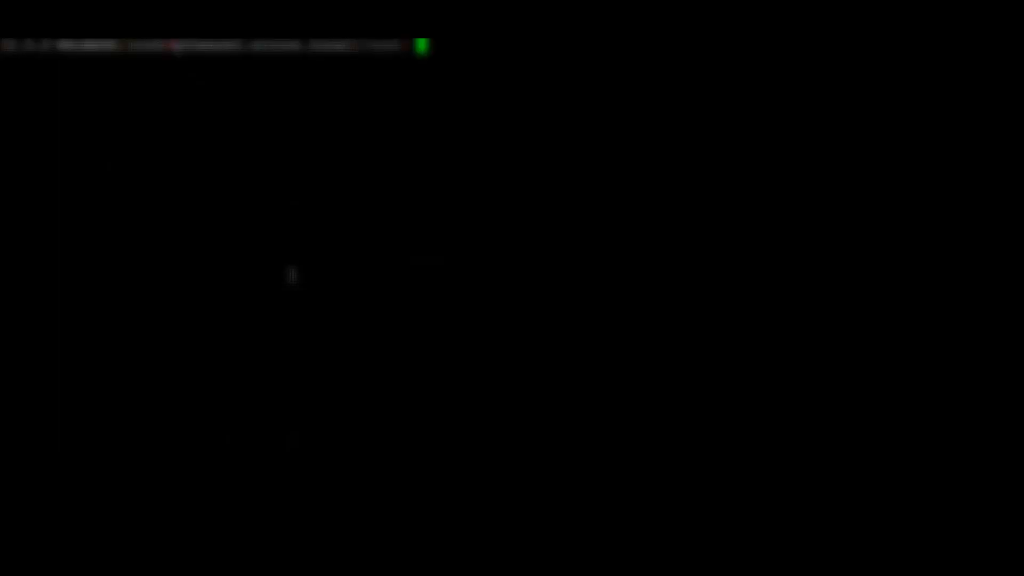
key(Return)
key(Return)
text(uptime)
key(Return)
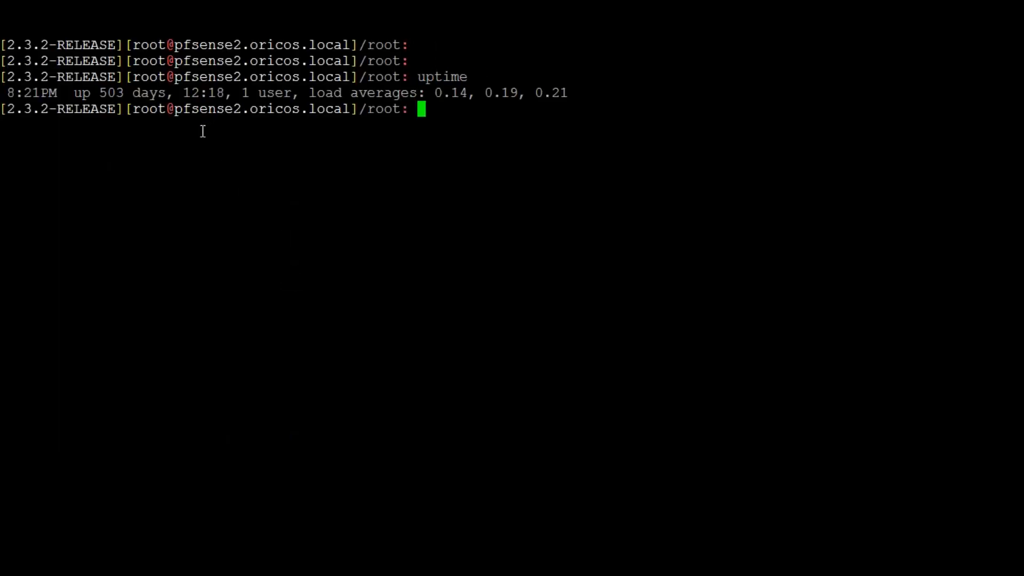
drag(100, 94, 170, 93)
double_click(167, 94)
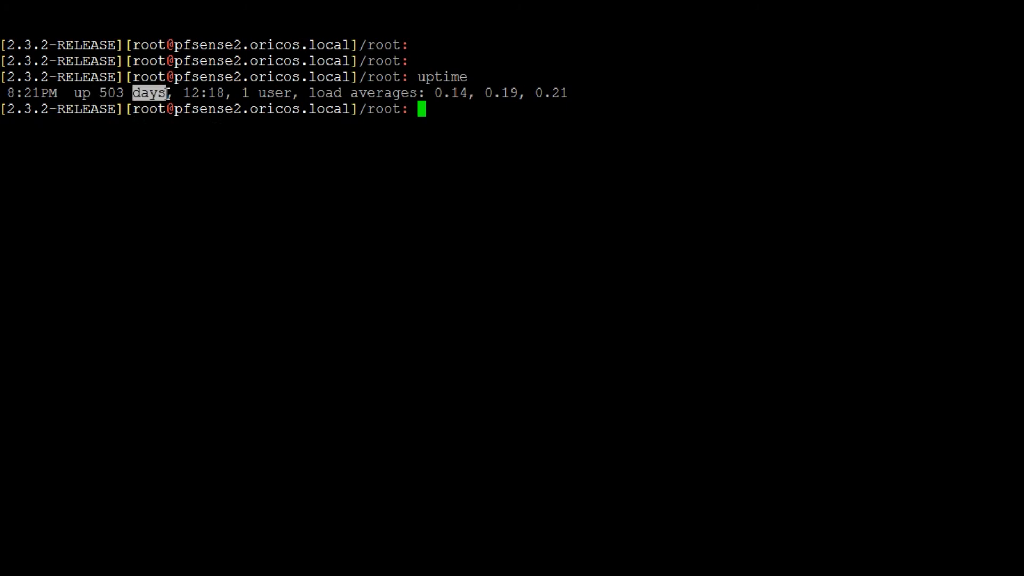
triple_click(168, 93)
key(Return)
key(Return)
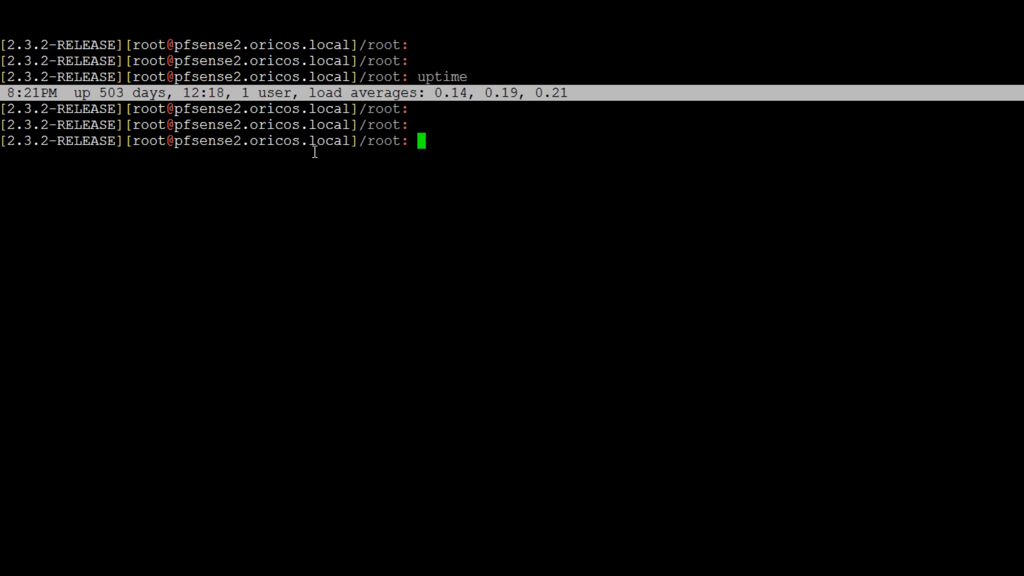
Switch to the pf1 terminal, run "uptime" and check how many days that firewall has been running
key(alt+Tab)
key(alt+Tab)
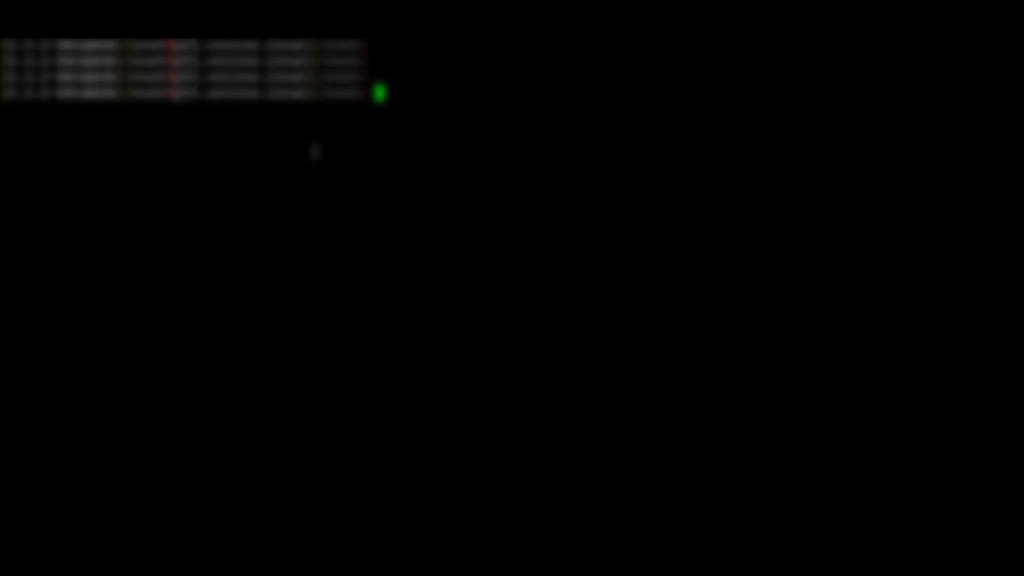
text(uptime)
key(Return)
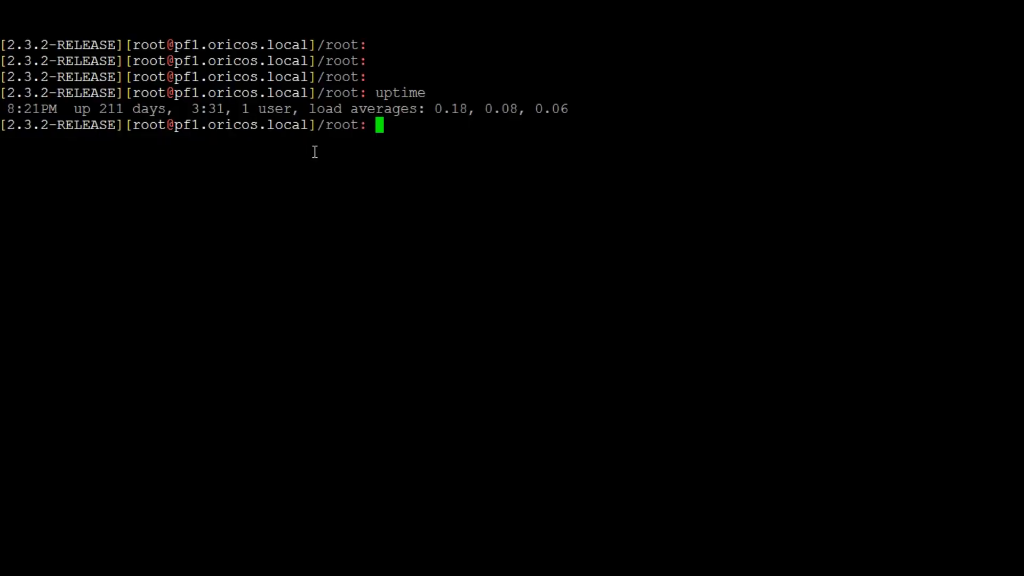
double_click(111, 109)
drag(171, 109, 103, 116)
click(258, 161)
Restart the packet capture on pf1 with "tcpdump -ni em0 port 55555" and separate its output with blank lines
text(tcpdump -ni em0 port 55555)
key(Return)
key(Return)
key(Return)
key(Return)
key(Return)
key(Return)
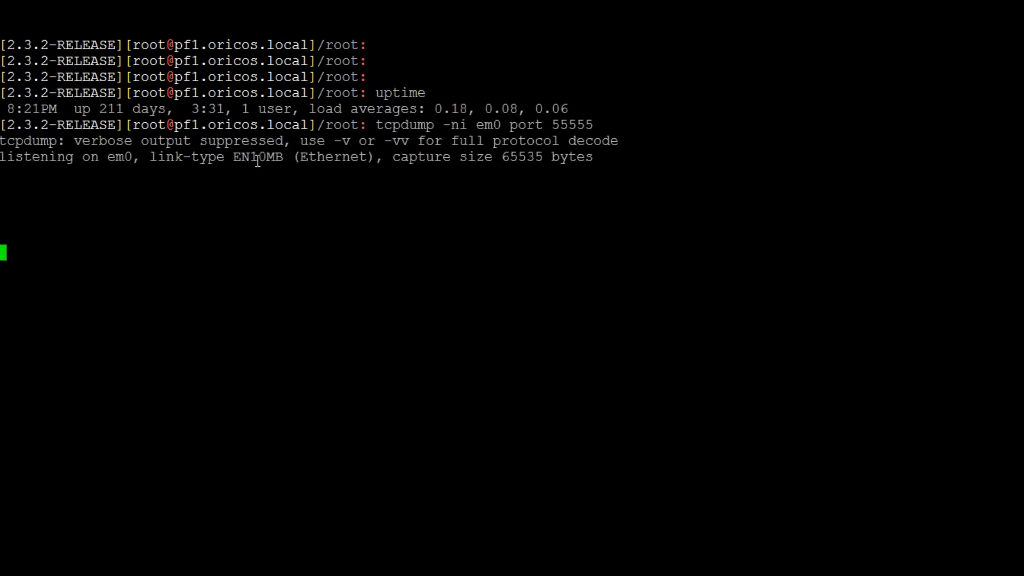
Switch to the pfSense web interface and open the CARP status page
key(alt+Tab)
key(alt+Tab)
key(alt+Tab)
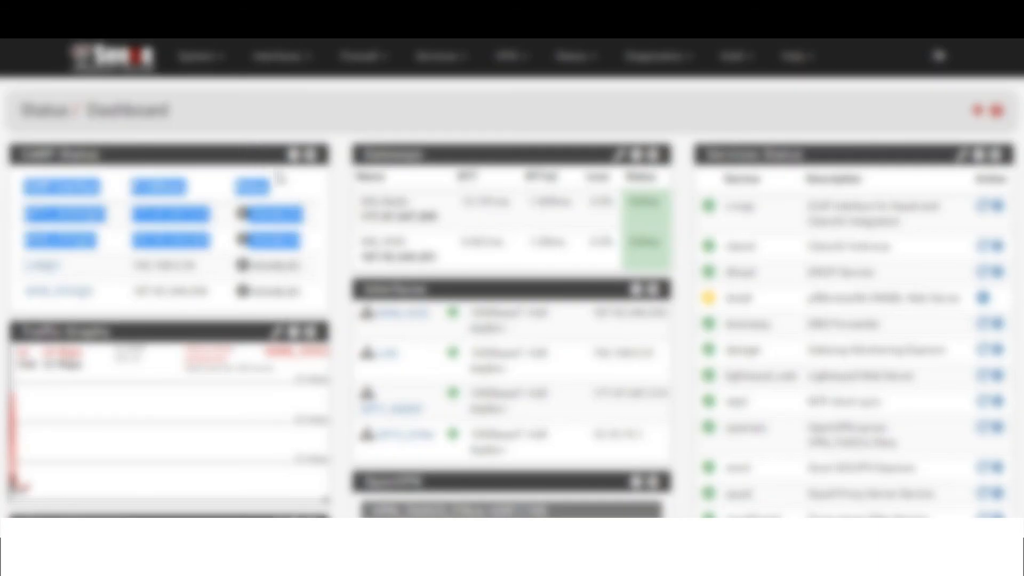
click(574, 56)
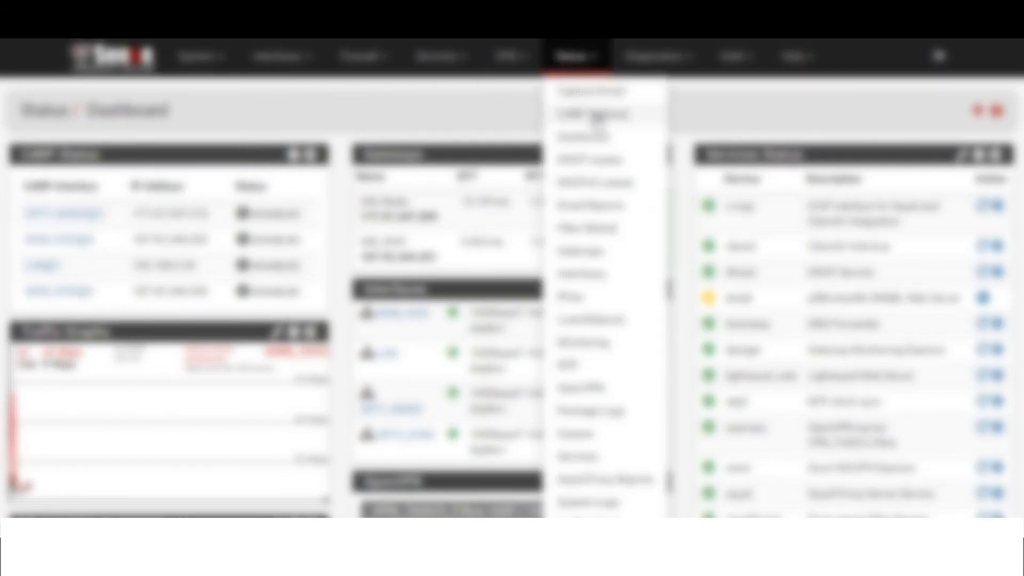
click(597, 116)
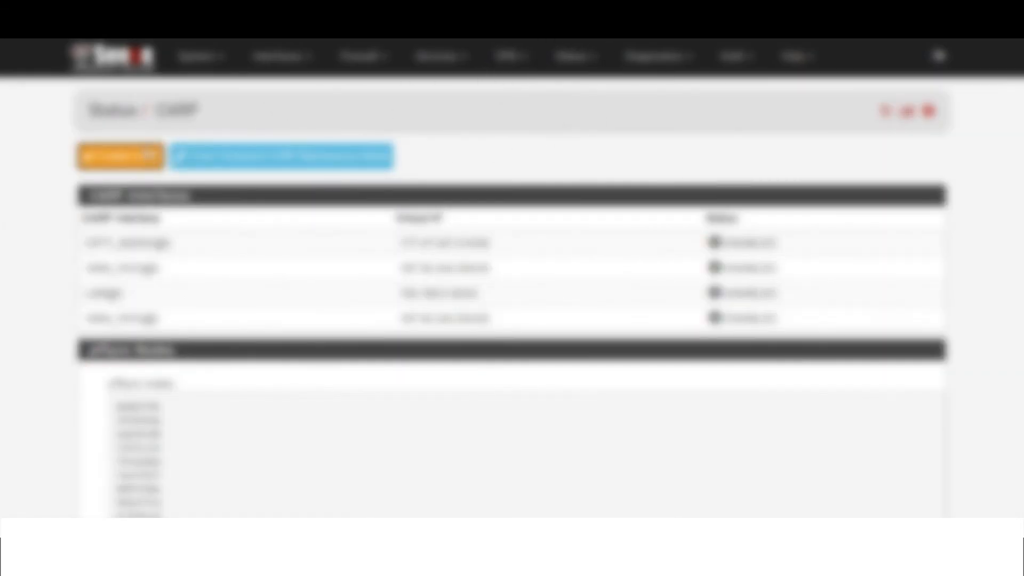